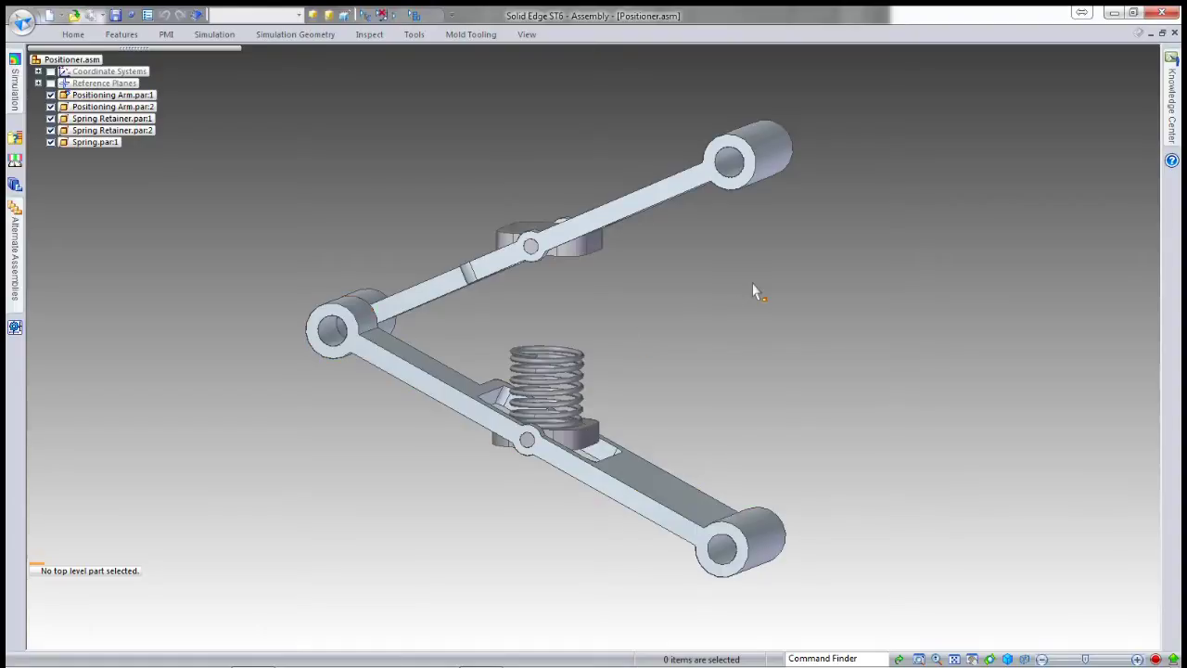
# Step: Drag the upper positioning arm down and back to a slightly new angle, spring length unchanged
pyautogui.moveTo(754, 291); pyautogui.dragTo(776, 313, button='right')
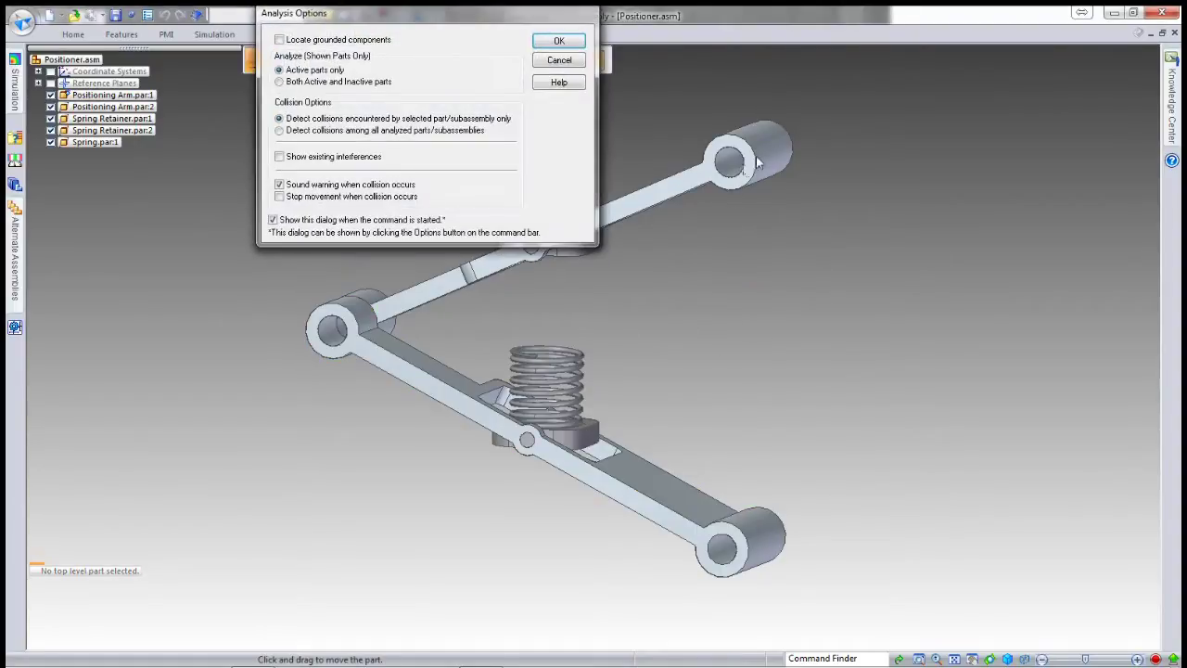
pyautogui.click(559, 42)
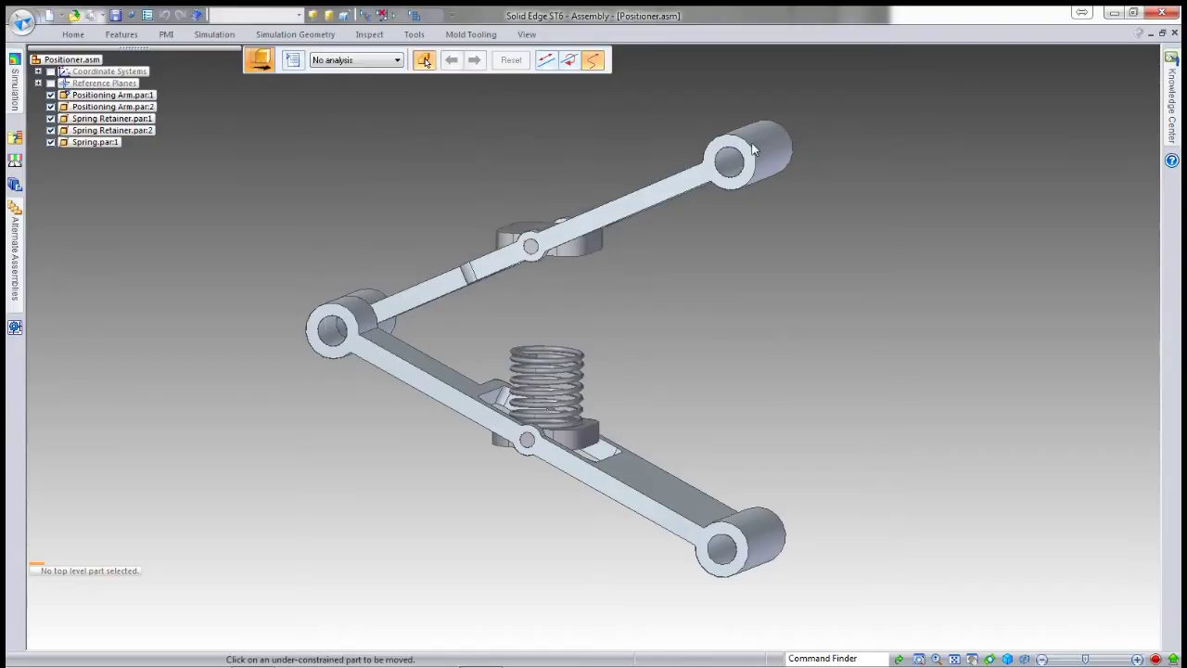
pyautogui.moveTo(754, 149); pyautogui.dragTo(686, 227)
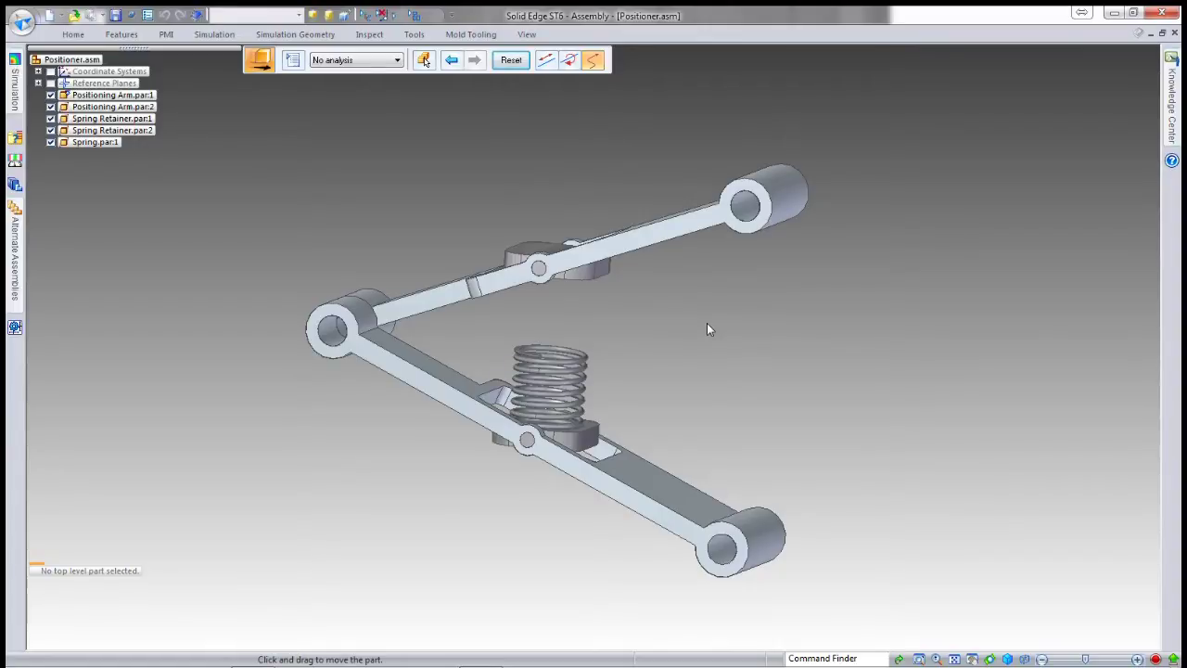
pyautogui.press('Escape')
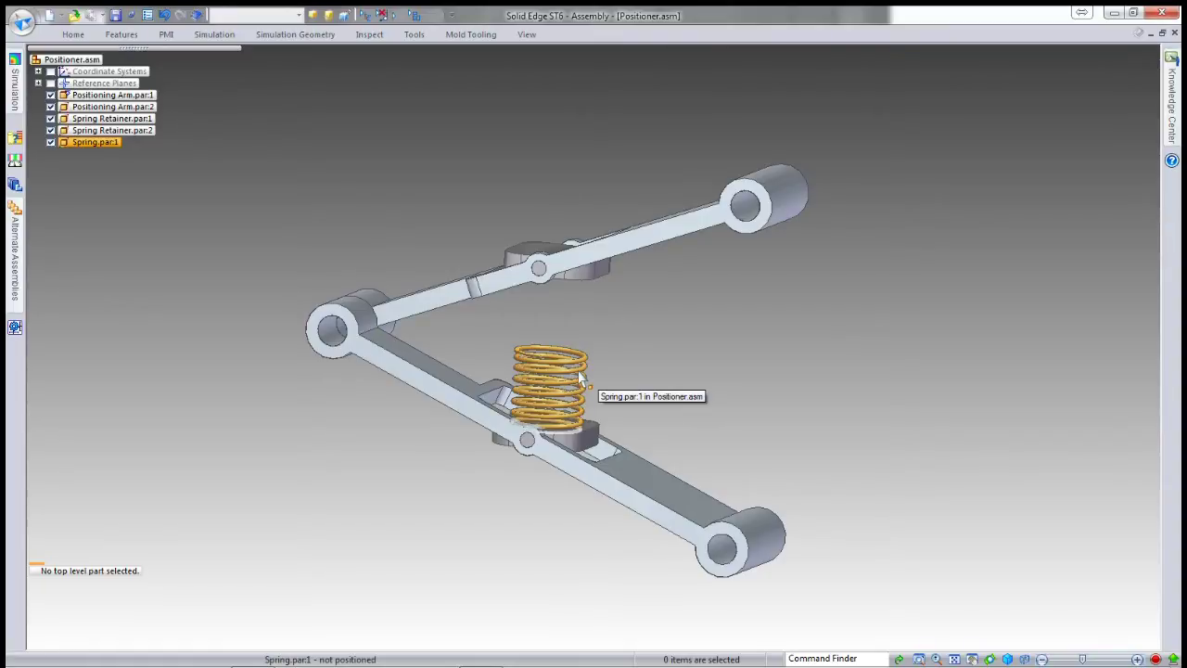
# Step: Edit Spring.par:1 in place and bring up its Variable Table
pyautogui.click(580, 376)
pyautogui.rightClick(579, 377)
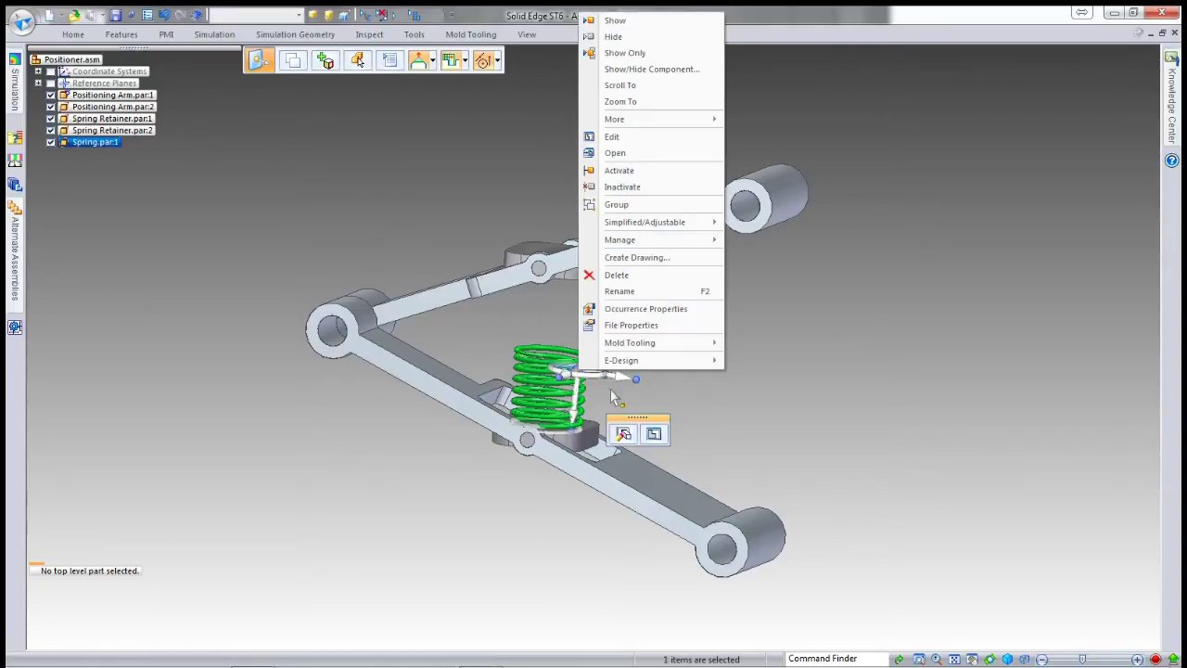
pyautogui.click(653, 435)
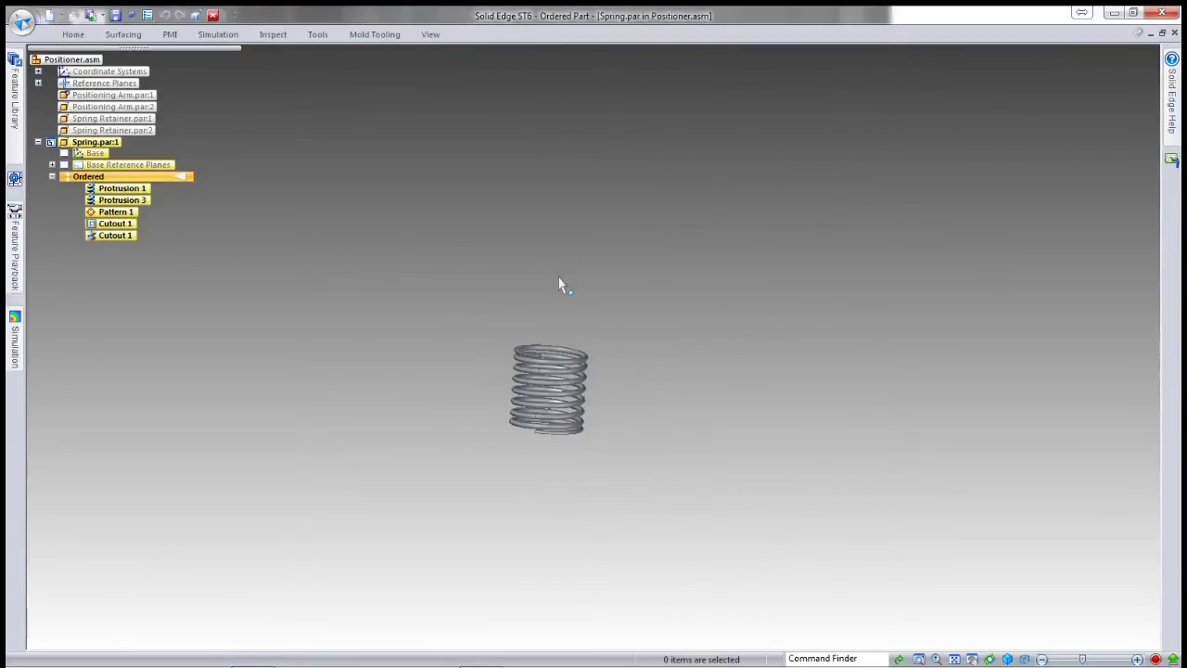
pyautogui.click(318, 35)
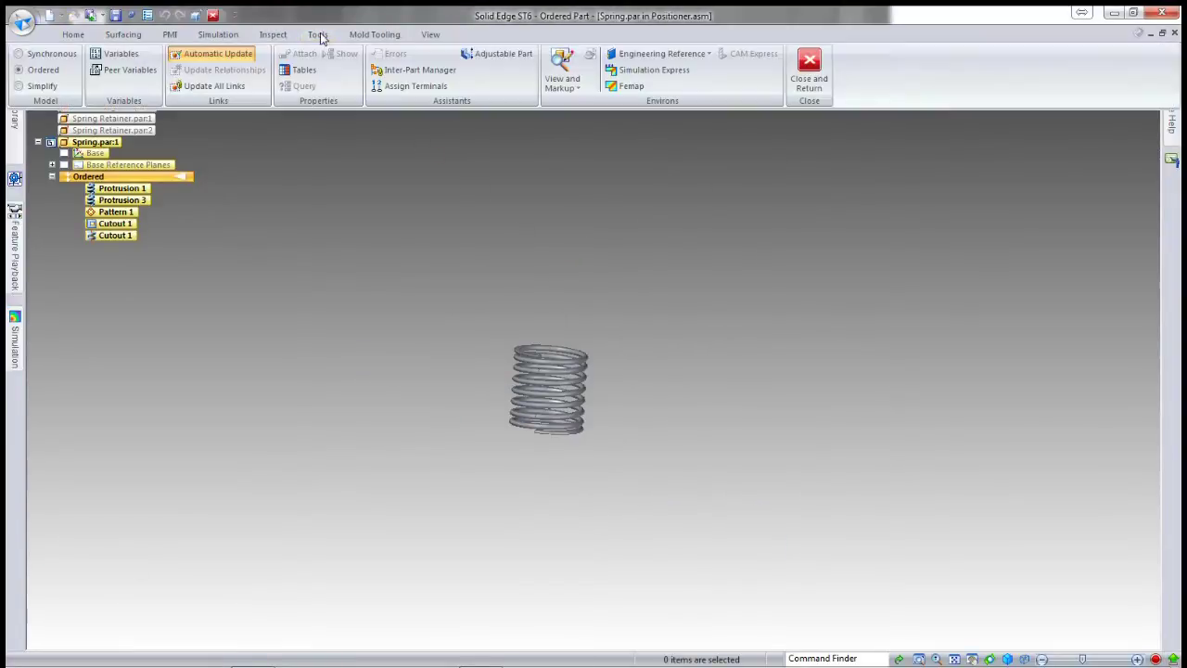
pyautogui.click(119, 54)
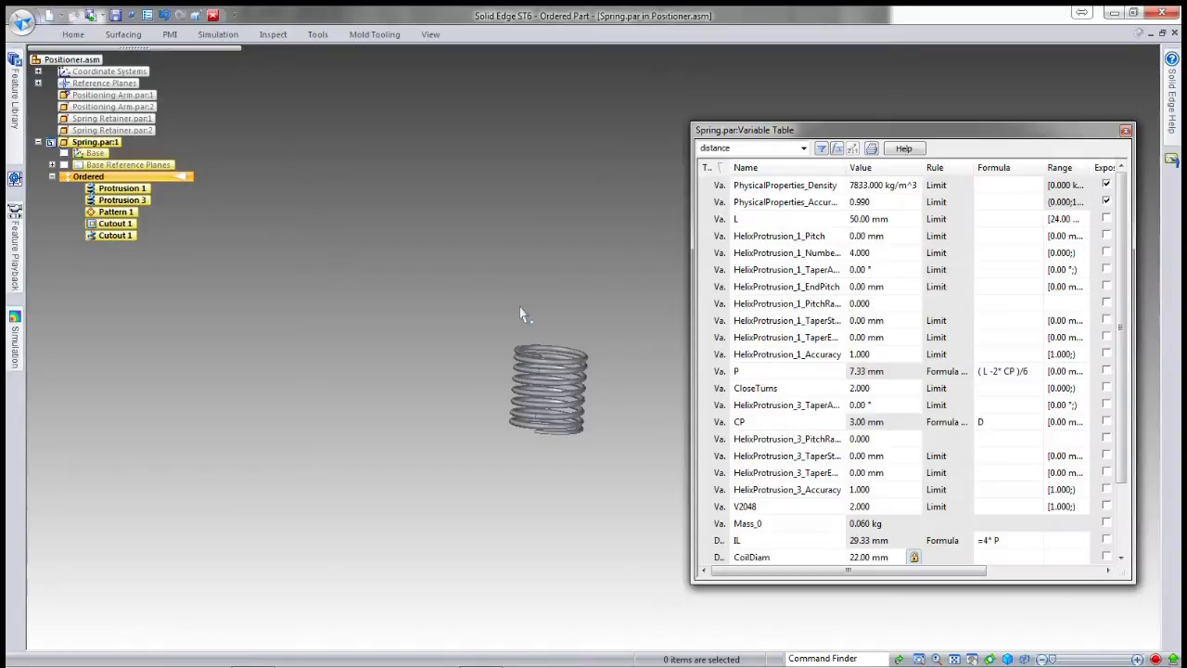
# Step: Set spring length variable L to 25, then 150, then 200 mm, and close the table
pyautogui.click(872, 222)
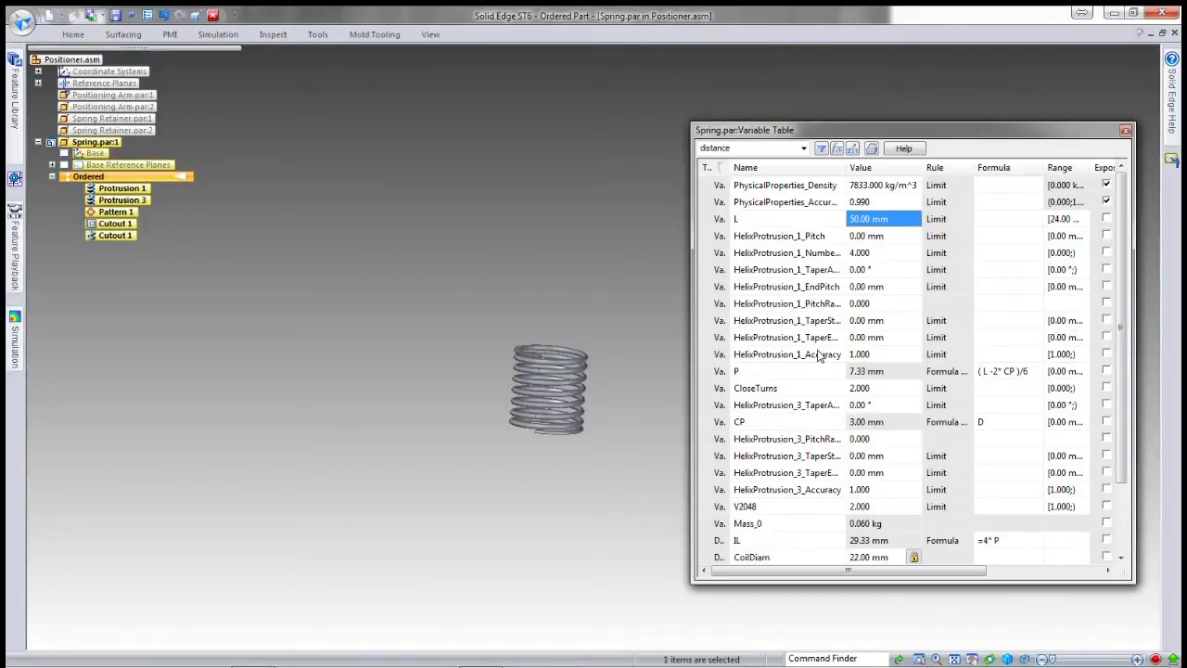
pyautogui.write('25')
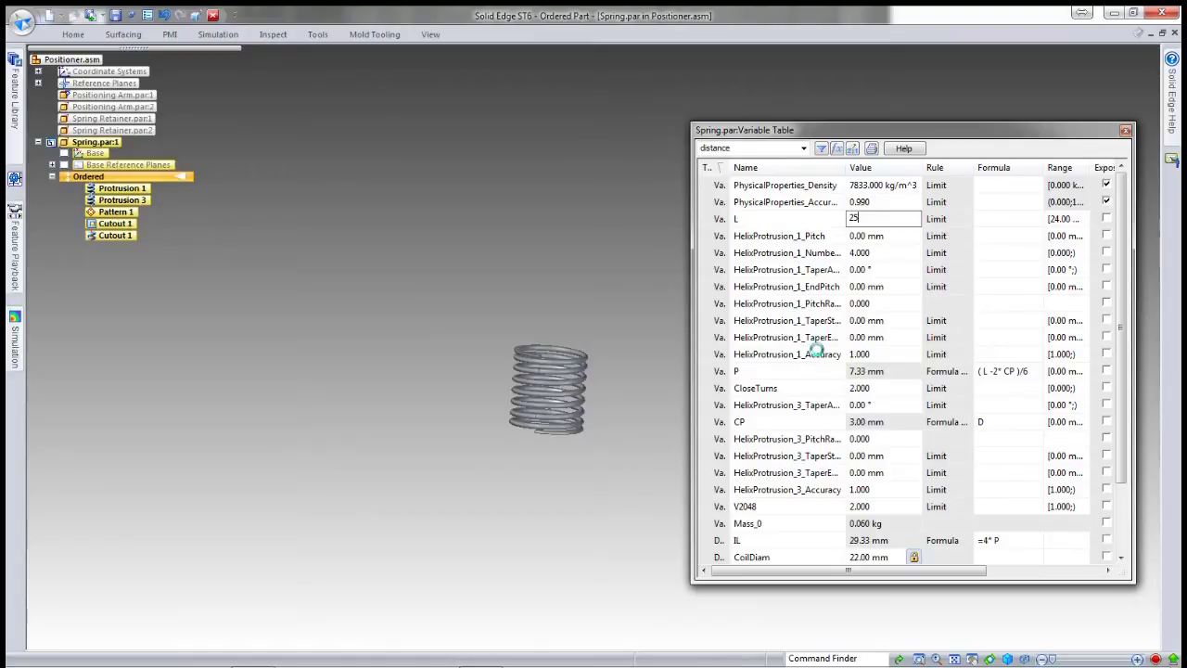
pyautogui.press('Return')
pyautogui.click(872, 222)
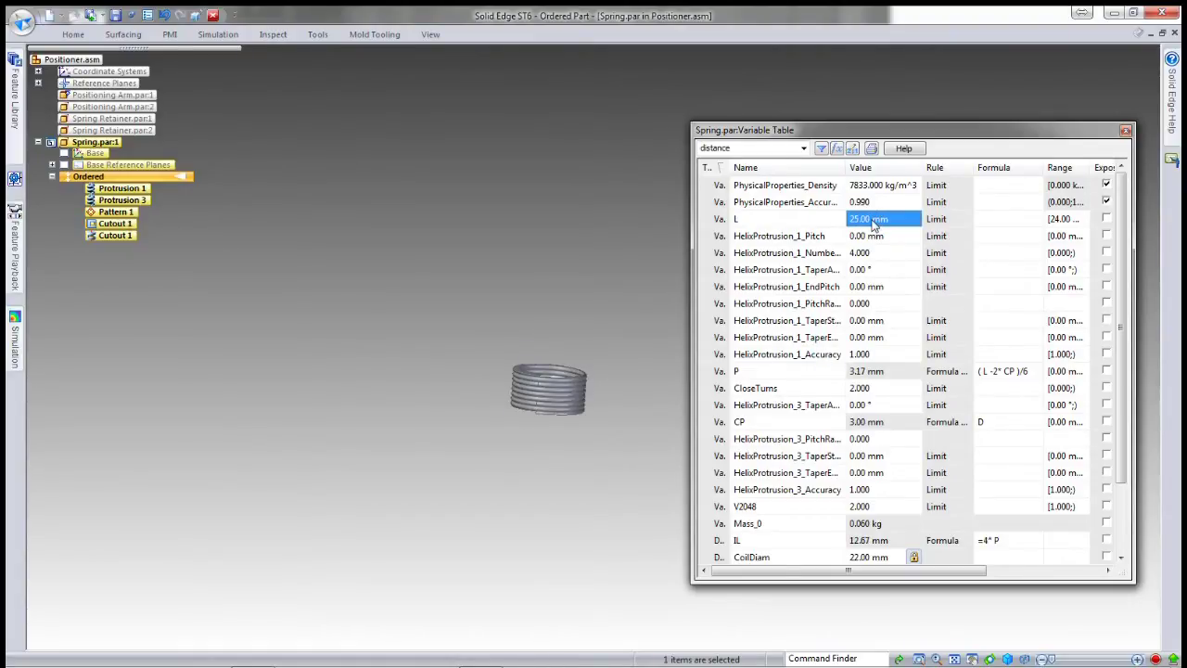
pyautogui.write('150')
pyautogui.press('Return')
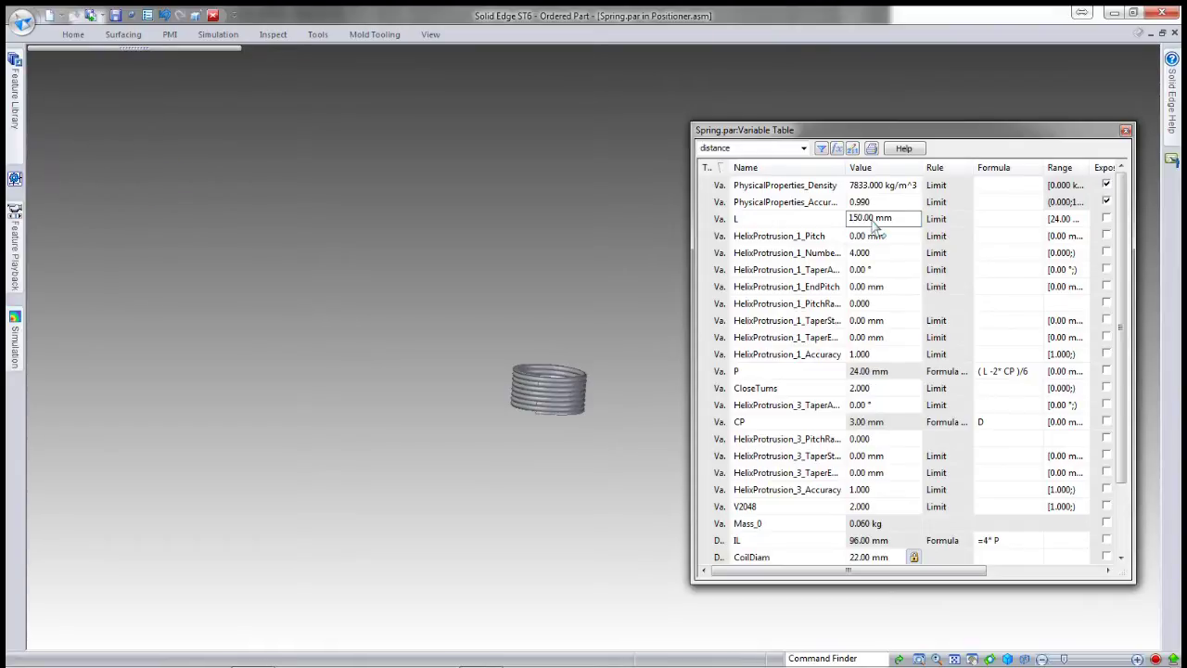
pyautogui.click(871, 223)
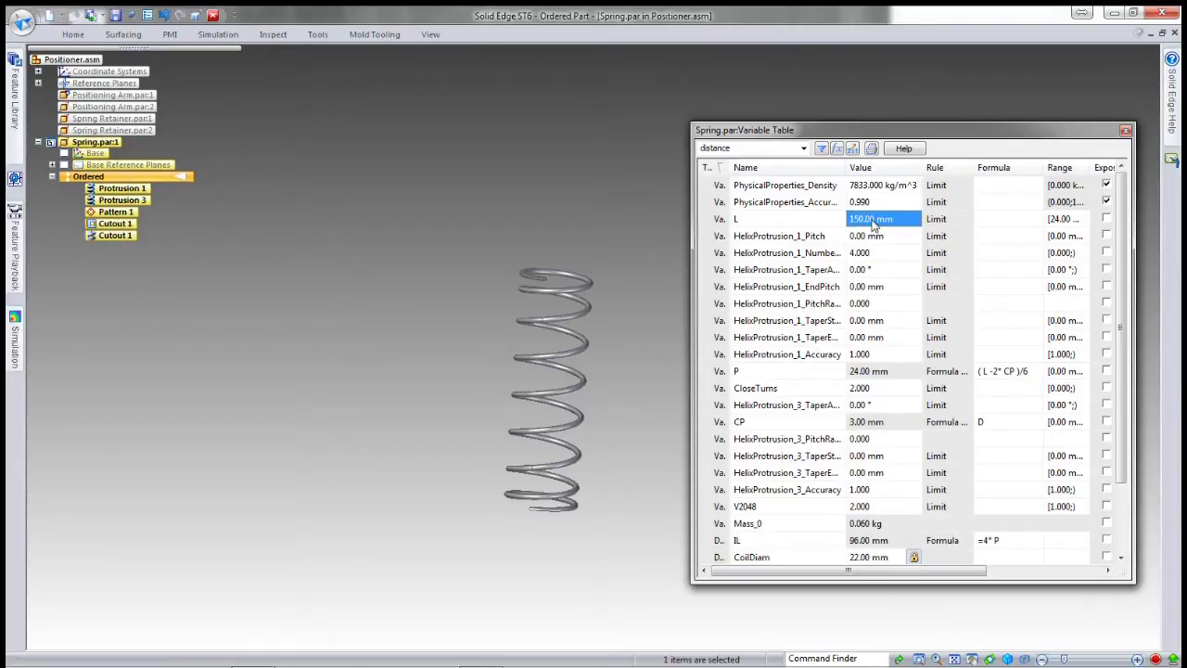
pyautogui.write('200')
pyautogui.press('Return')
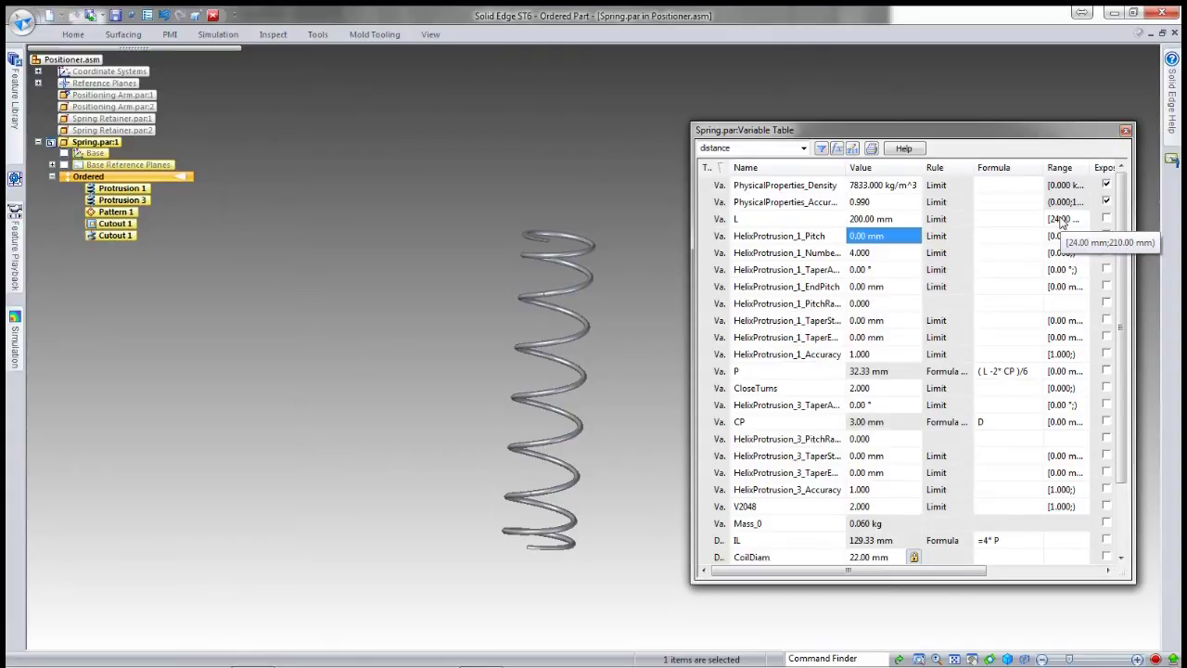
pyautogui.click(1126, 130)
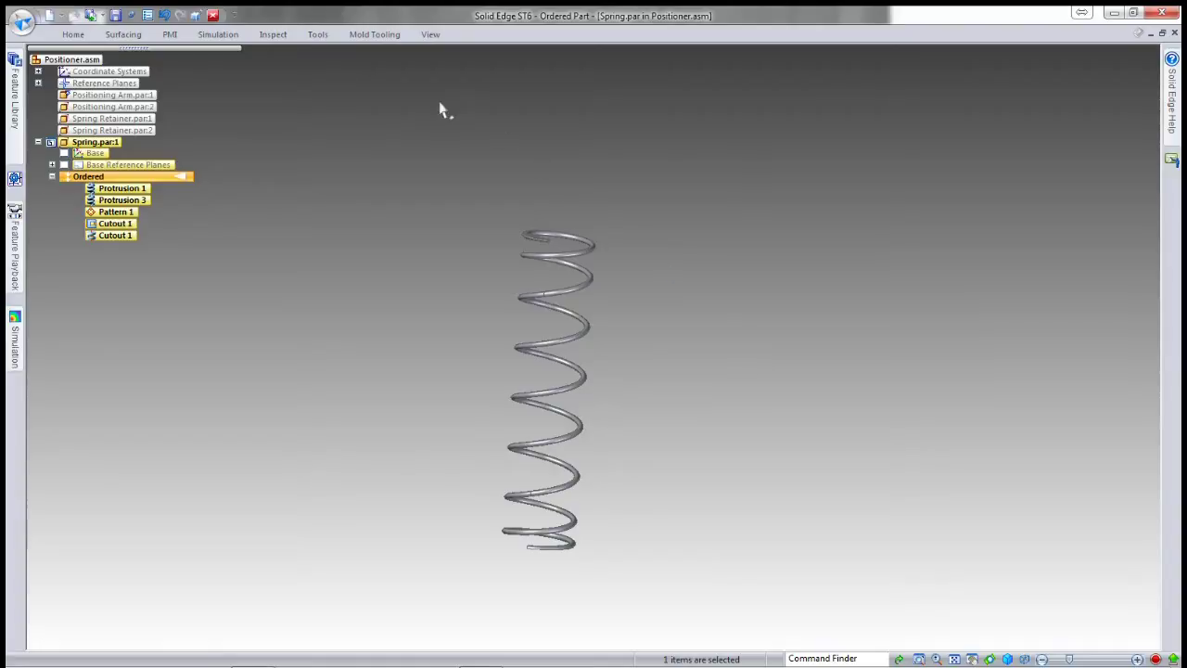
# Step: Define L as the spring's adjustable variable with the note 'Spring Length'
pyautogui.click(320, 35)
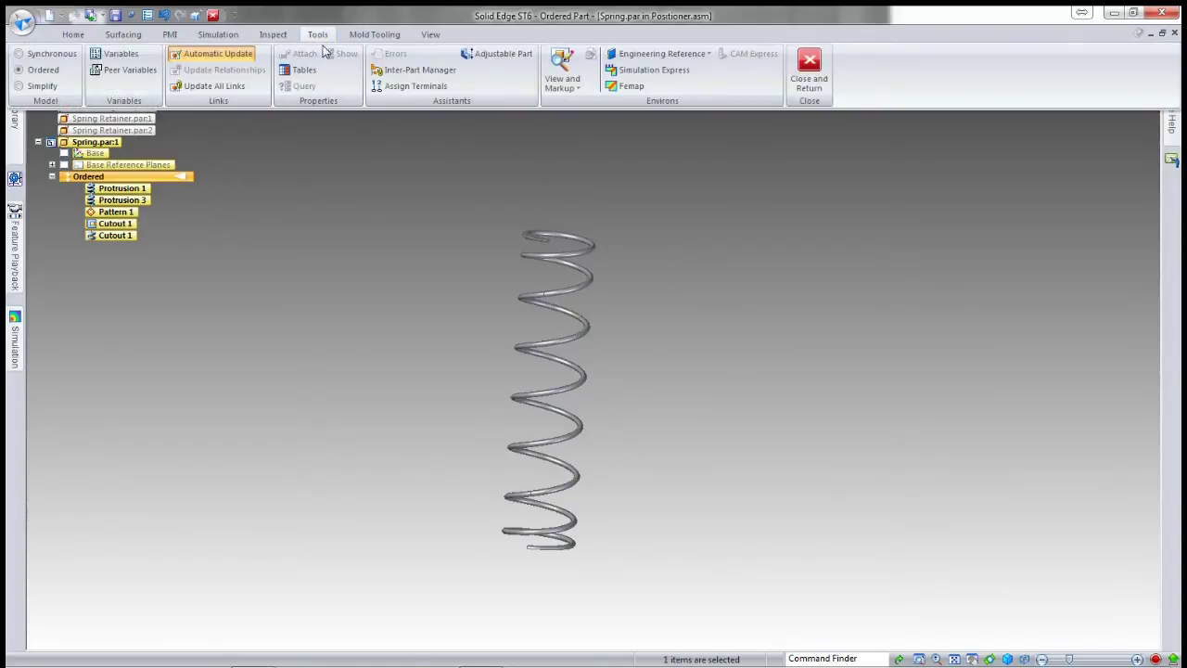
pyautogui.click(503, 56)
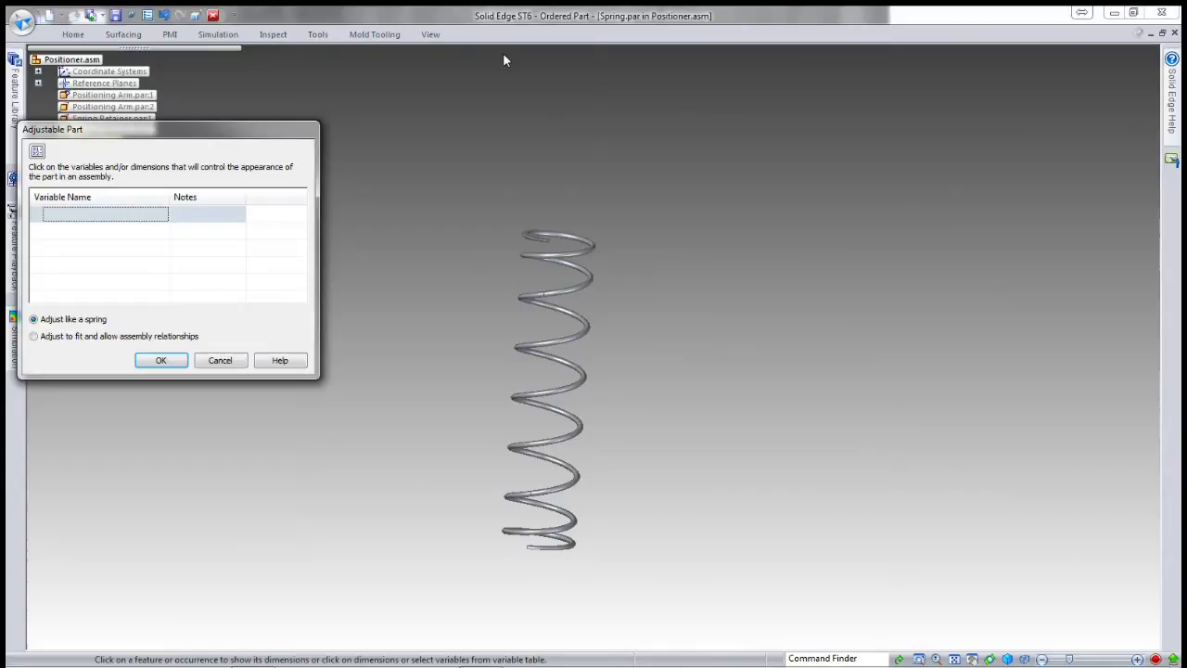
pyautogui.click(37, 152)
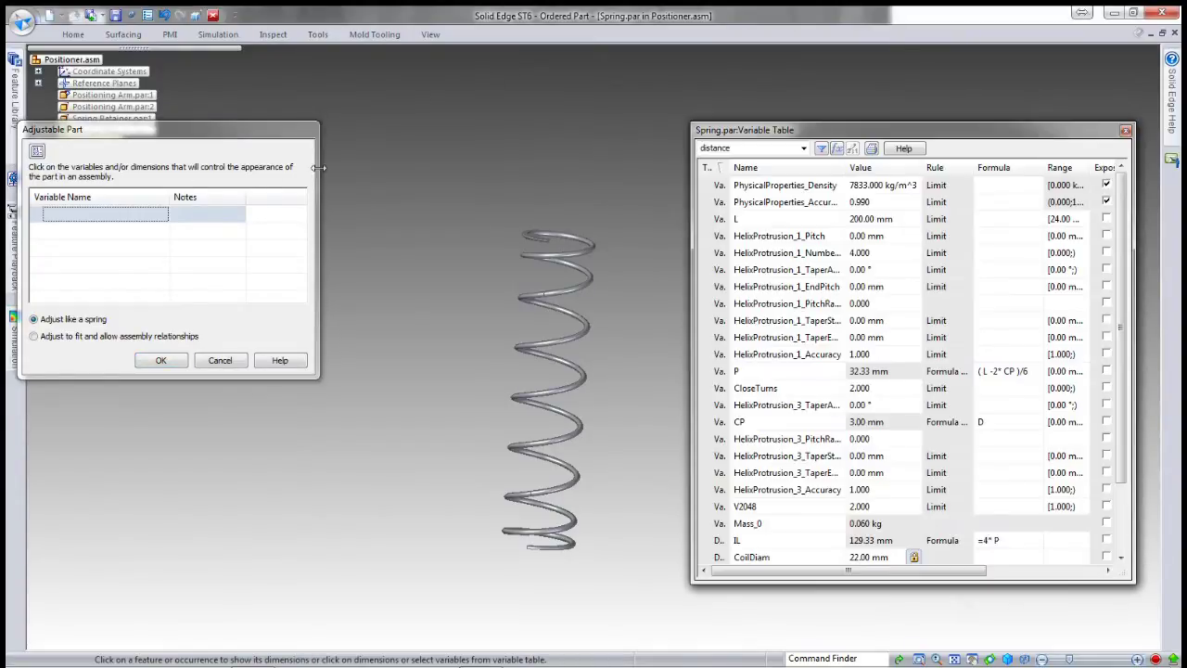
pyautogui.click(766, 221)
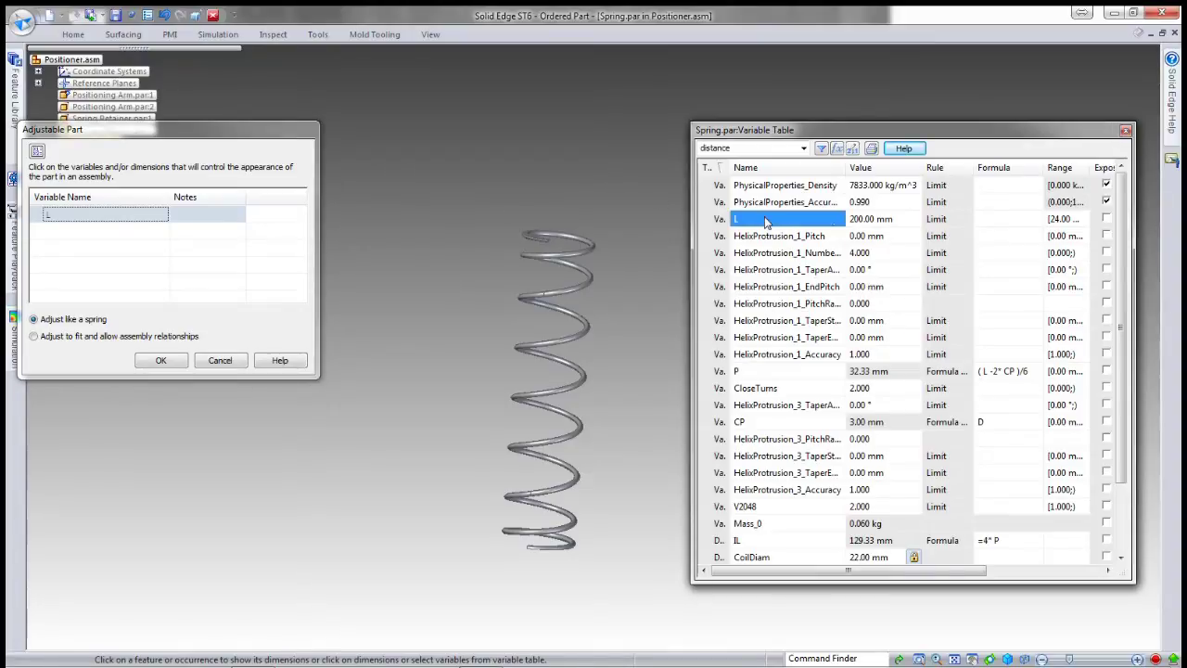
pyautogui.click(46, 217)
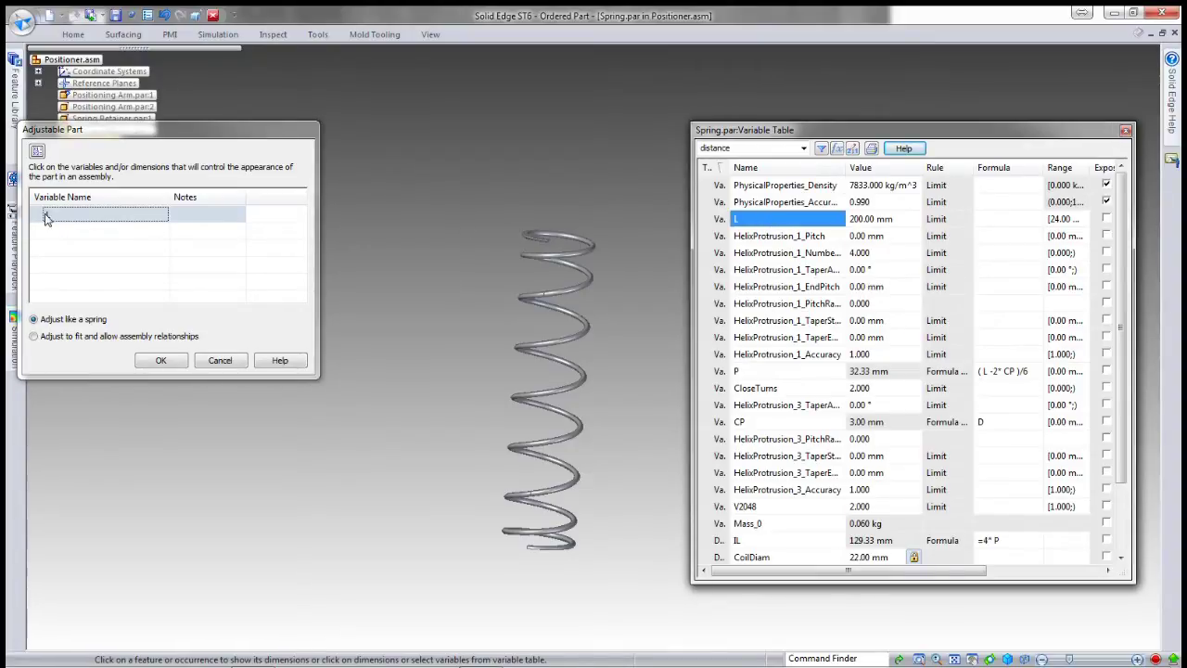
pyautogui.click(186, 215)
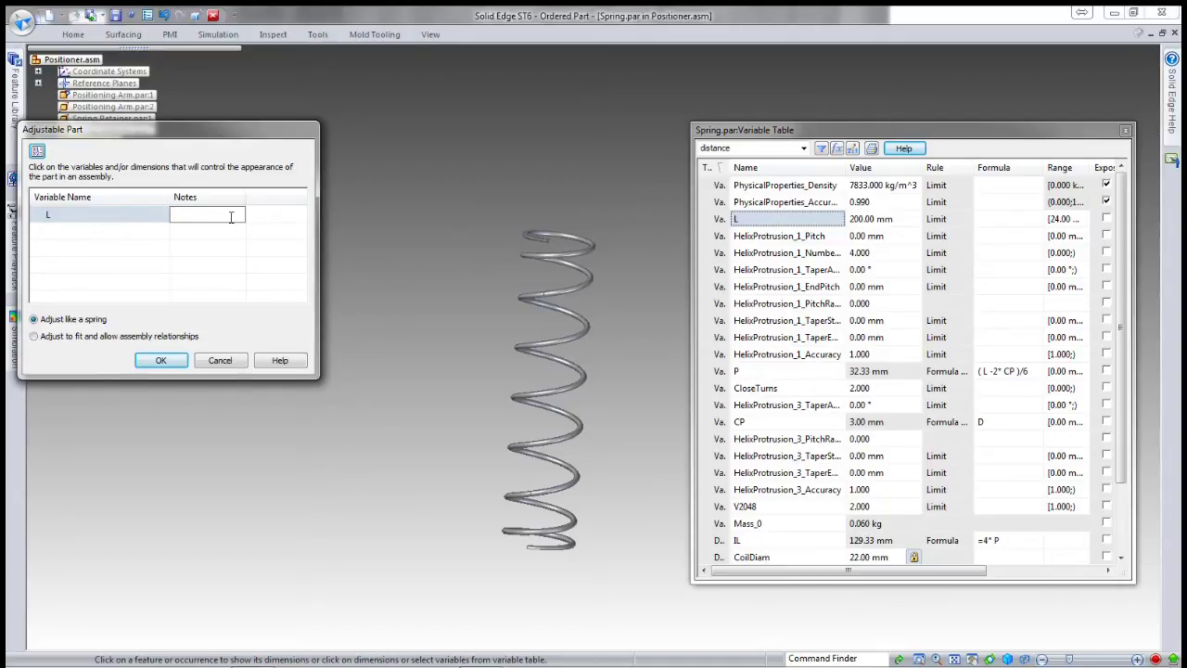
pyautogui.write('Spring Length')
pyautogui.click(161, 361)
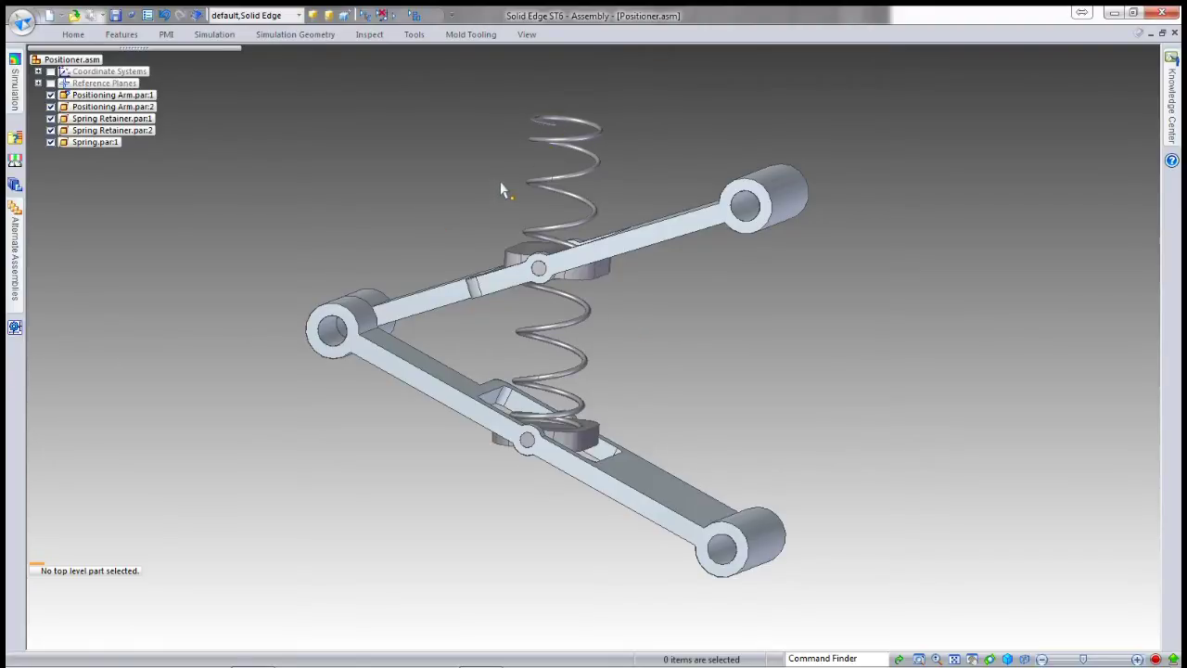
# Step: Drive the spring's L by the minimum distance measured between the lower and upper retainers
pyautogui.rightClick(90, 144)
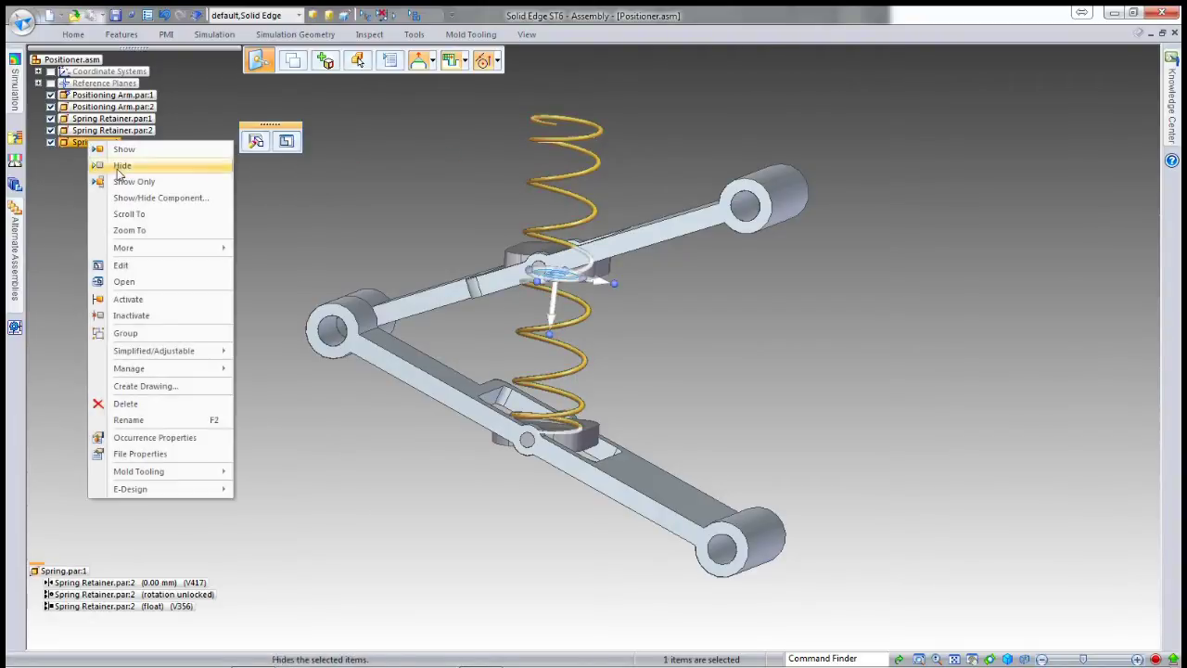
pyautogui.moveTo(168, 355)
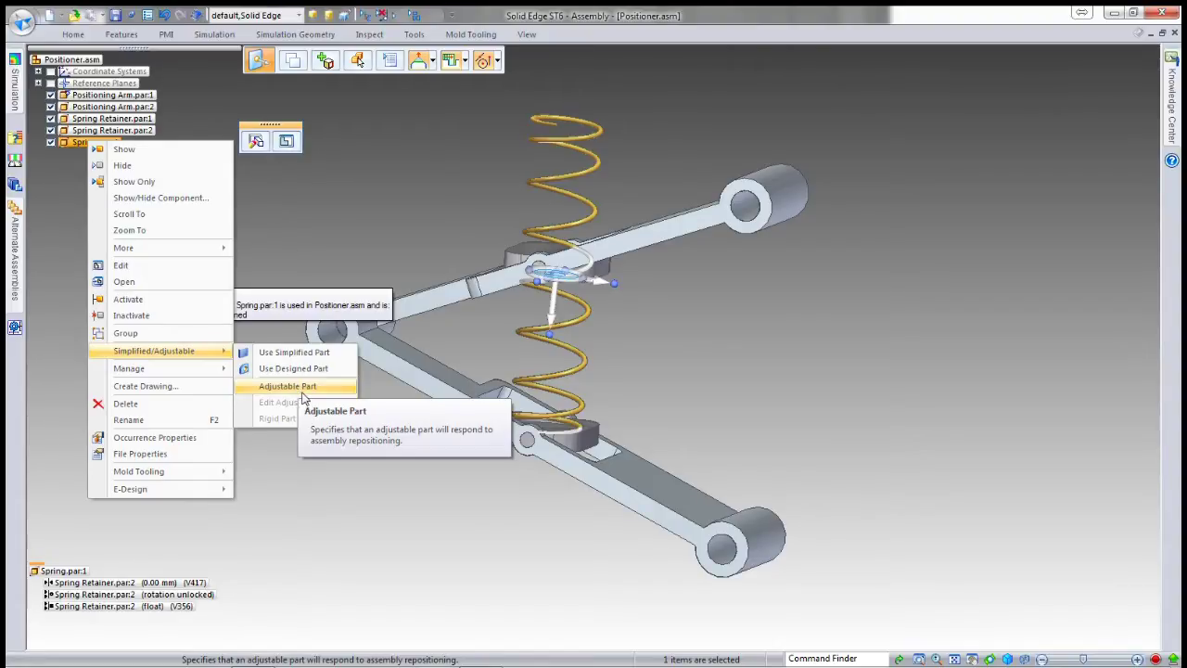
pyautogui.click(302, 392)
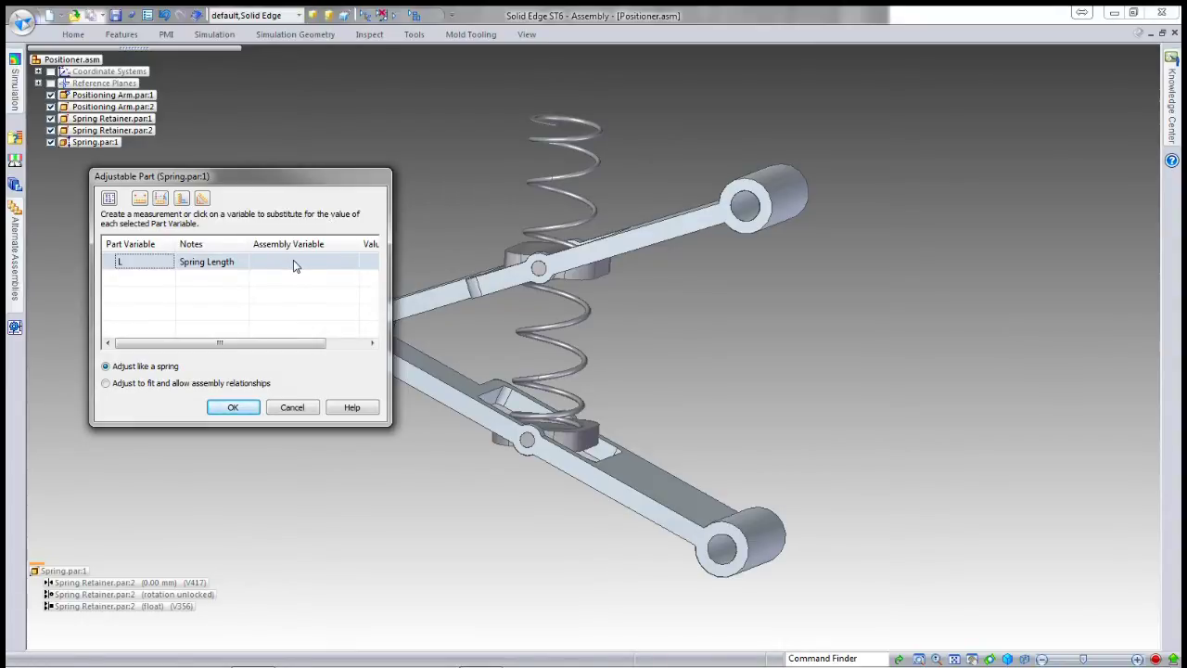
pyautogui.click(159, 201)
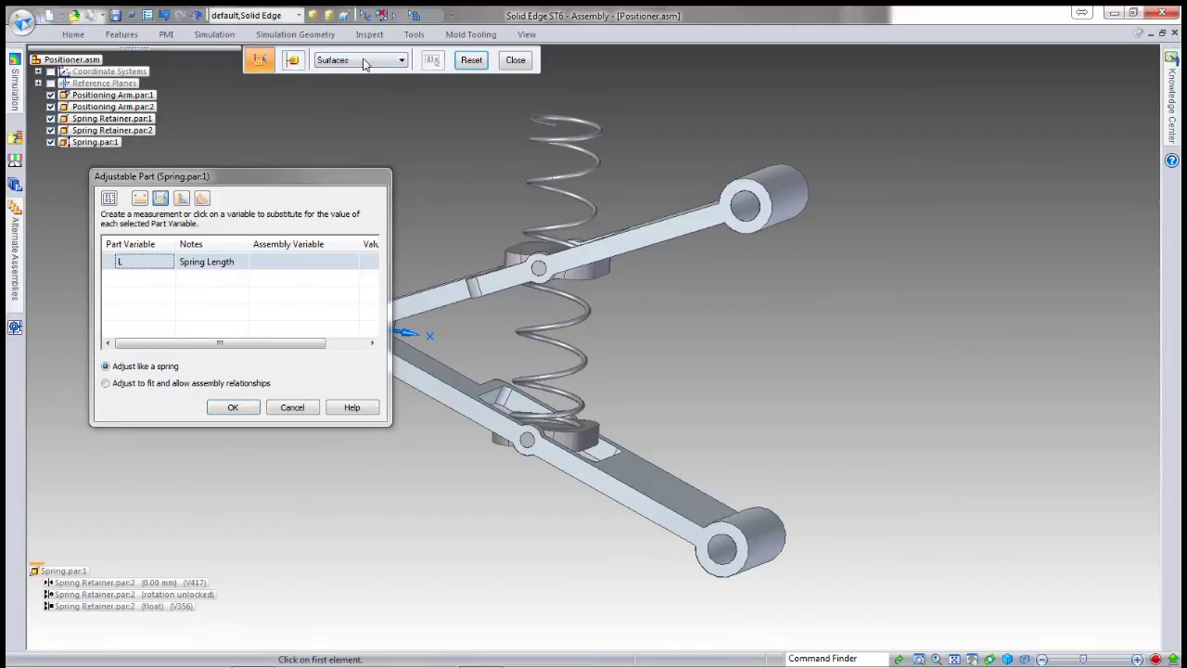
pyautogui.moveTo(653, 371); pyautogui.dragTo(631, 298, button='middle')
pyautogui.click(562, 421)
pyautogui.click(553, 274)
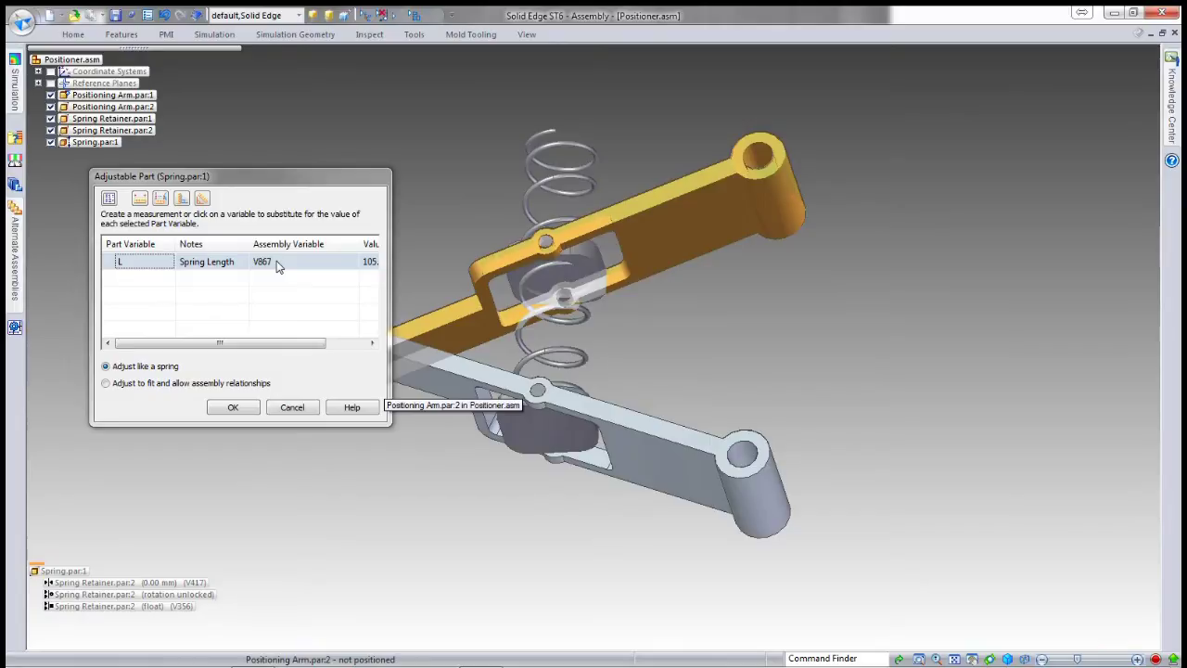
pyautogui.click(232, 408)
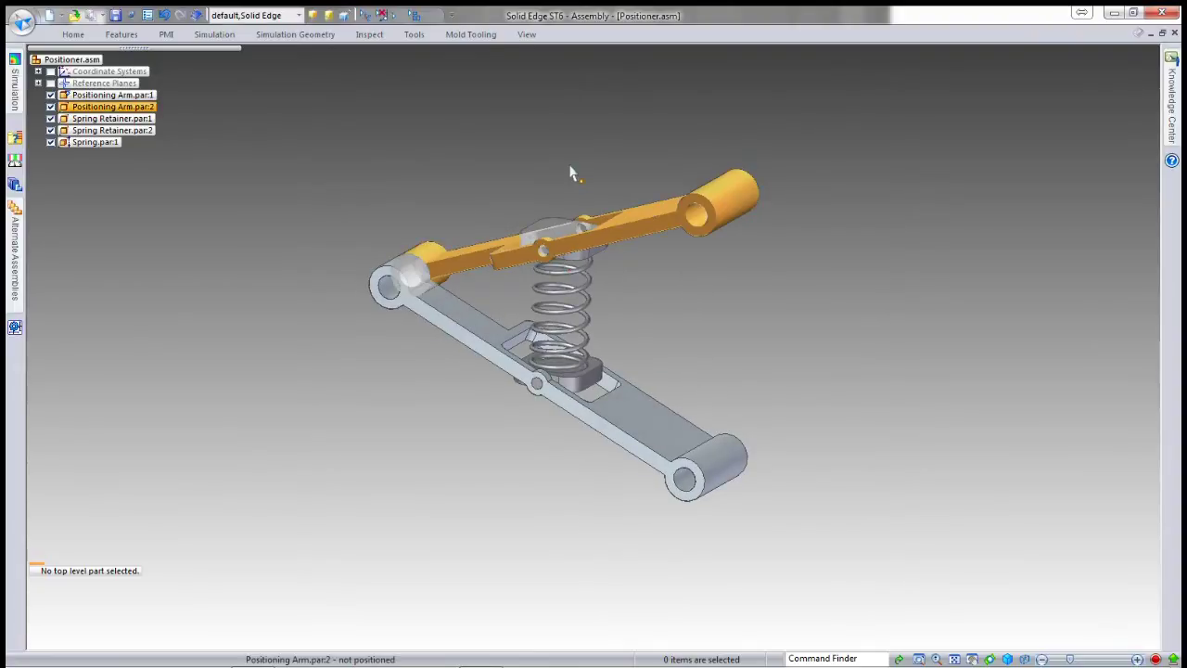
# Step: Drag the top Positioning Arm up and down through its range, then return to the ISO view
pyautogui.rightClick(571, 172)
pyautogui.click(576, 188)
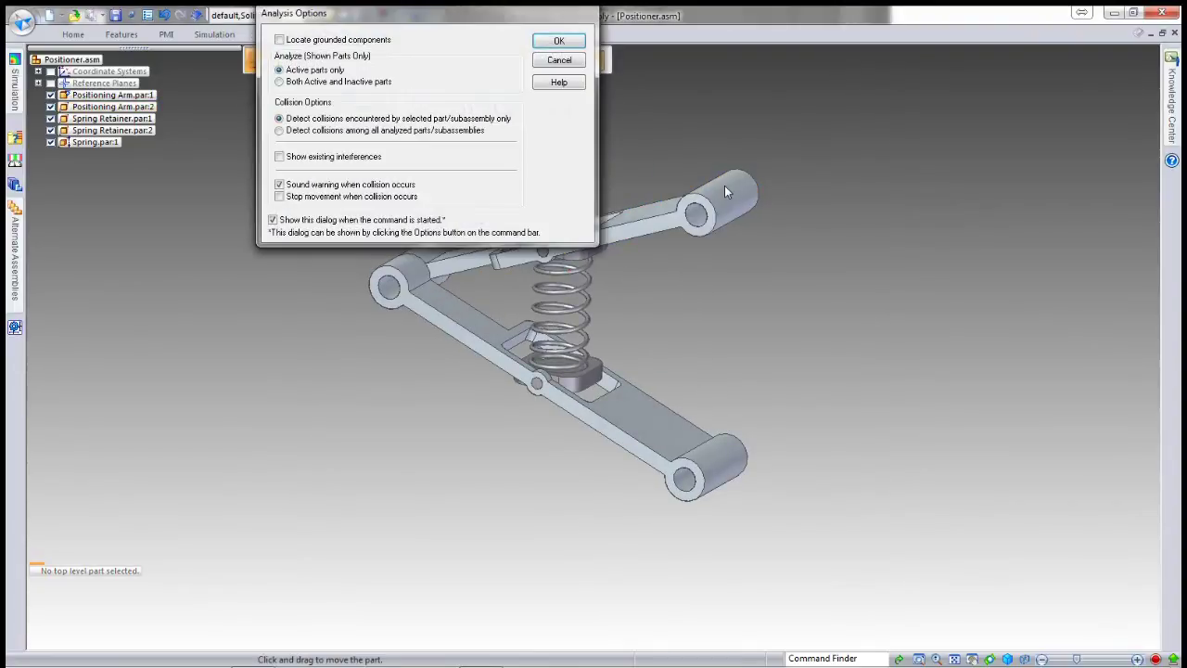
pyautogui.click(559, 41)
pyautogui.moveTo(726, 192); pyautogui.dragTo(752, 316)
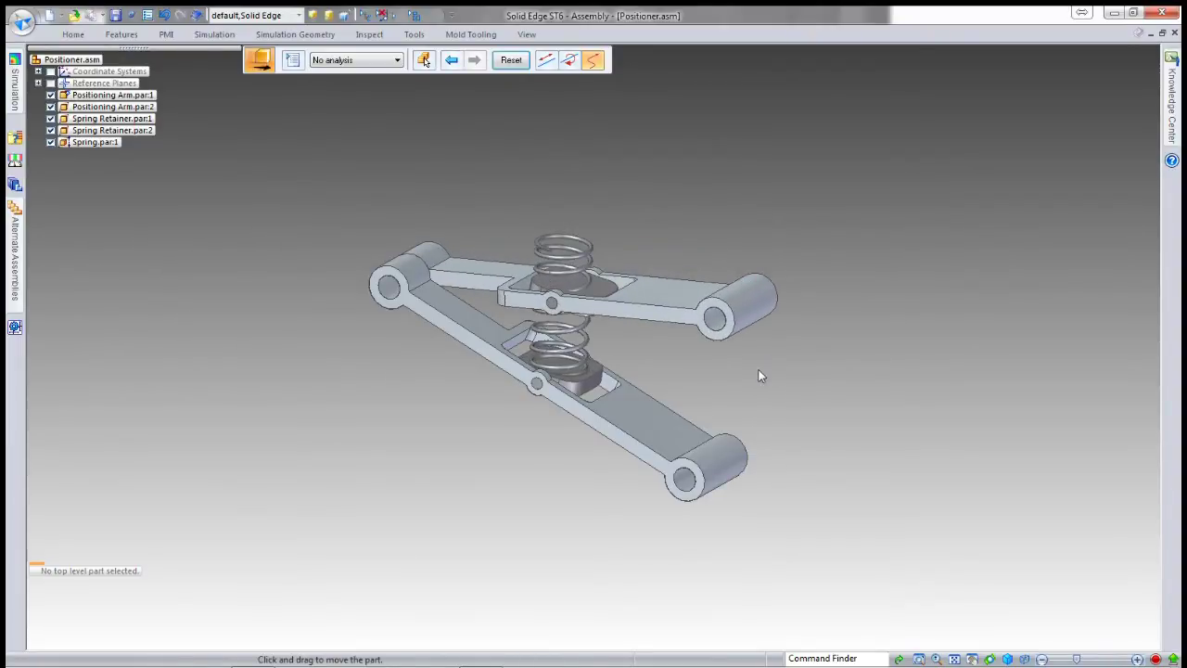
pyautogui.moveTo(736, 366); pyautogui.dragTo(742, 352, button='middle')
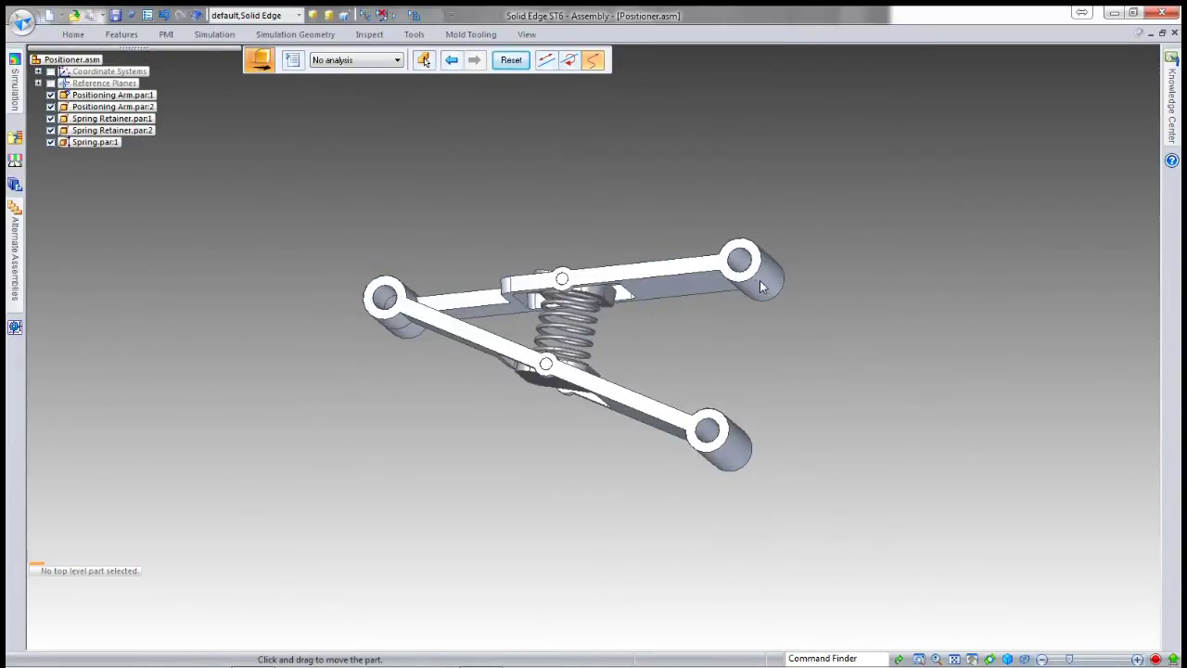
pyautogui.moveTo(766, 290); pyautogui.dragTo(779, 251)
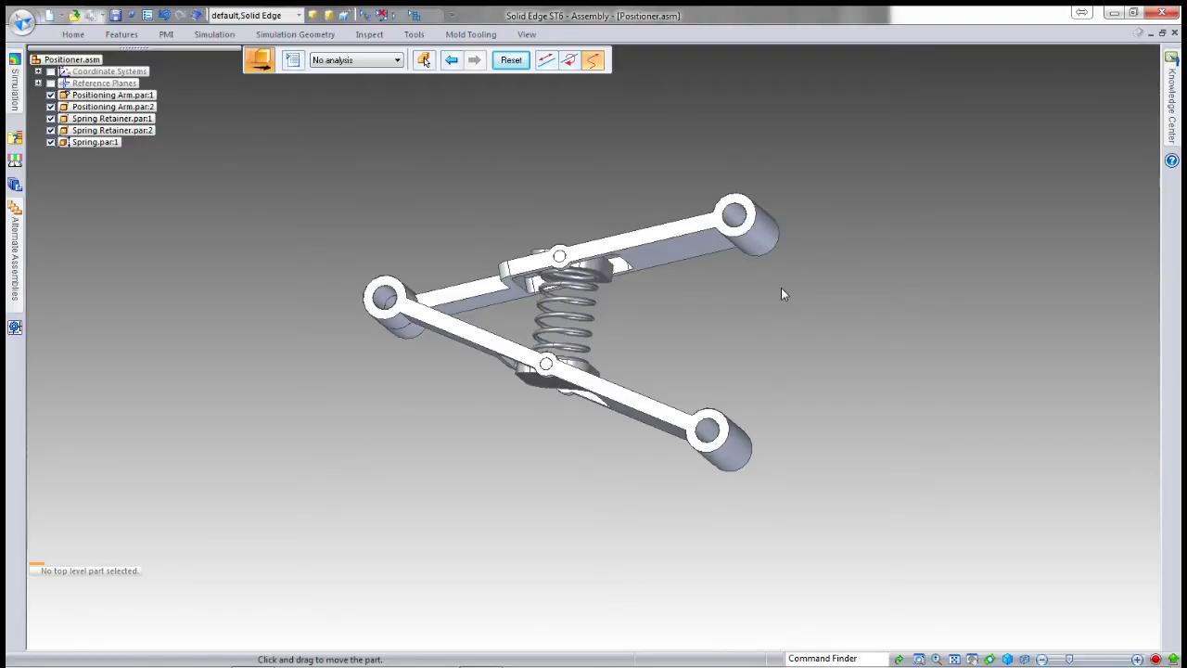
pyautogui.moveTo(748, 228); pyautogui.dragTo(737, 178)
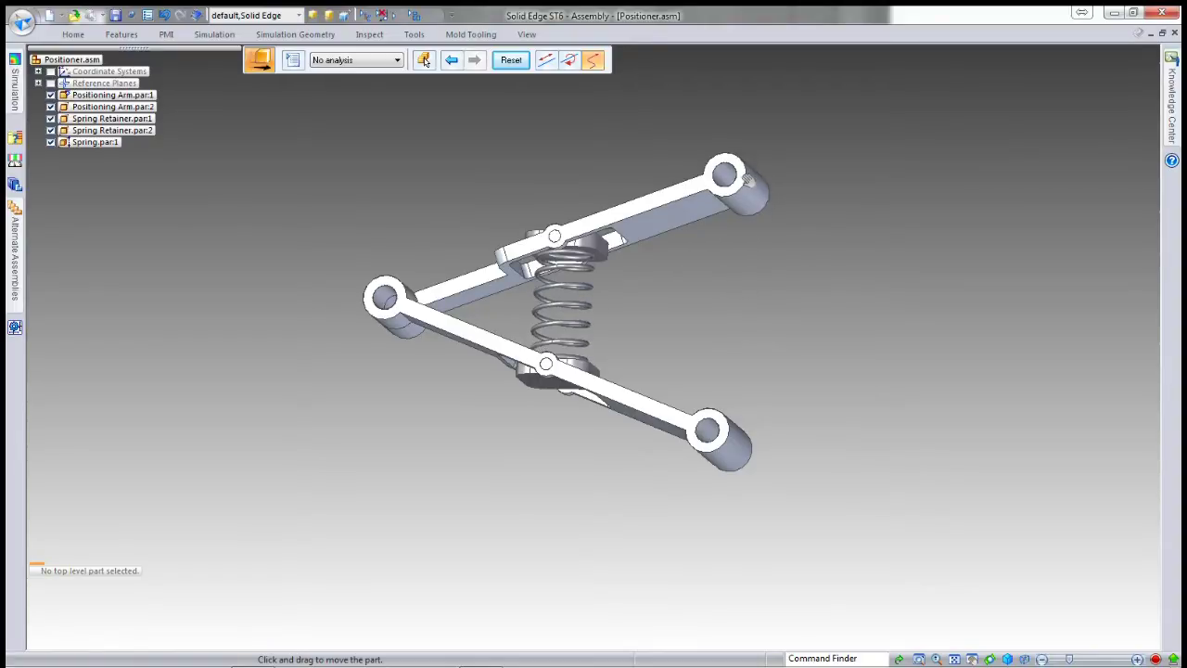
pyautogui.moveTo(747, 181); pyautogui.dragTo(758, 231)
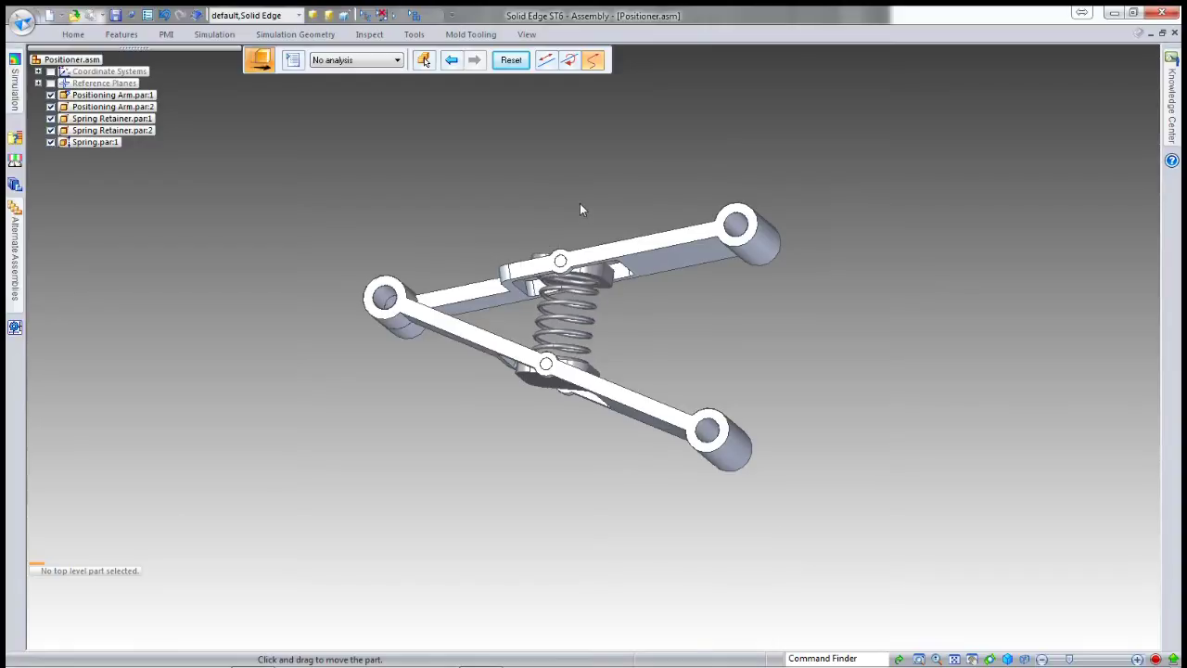
pyautogui.moveTo(698, 259); pyautogui.dragTo(658, 203)
pyautogui.hotkey('ctrl', 'i')
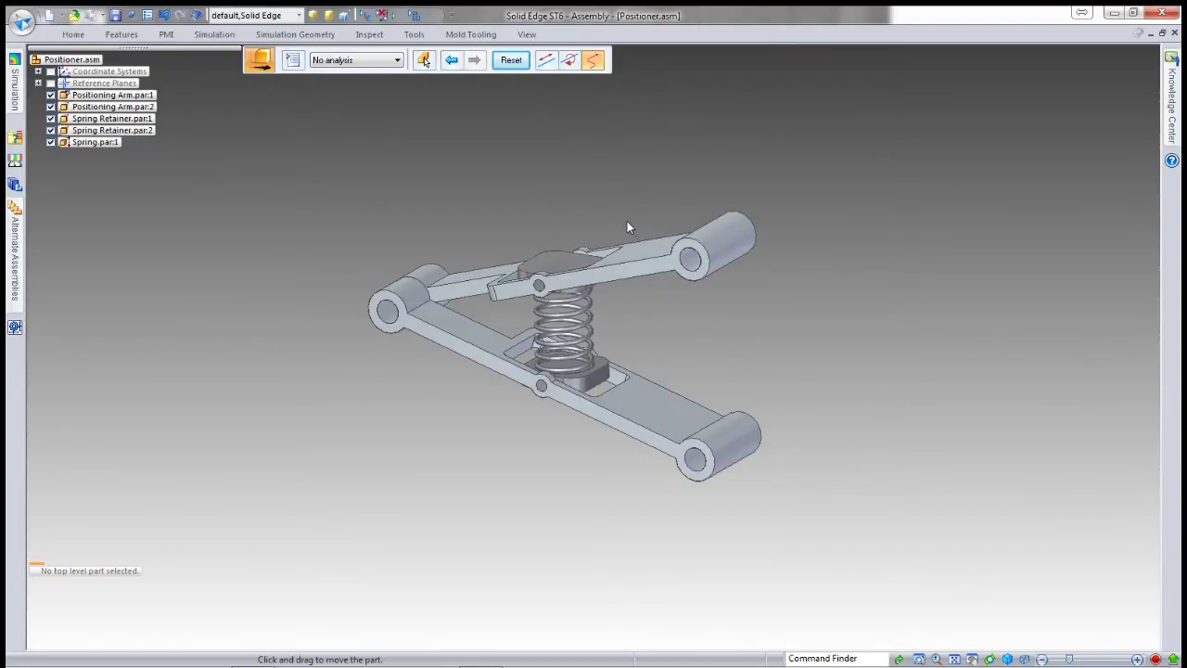
pyautogui.press('Escape')
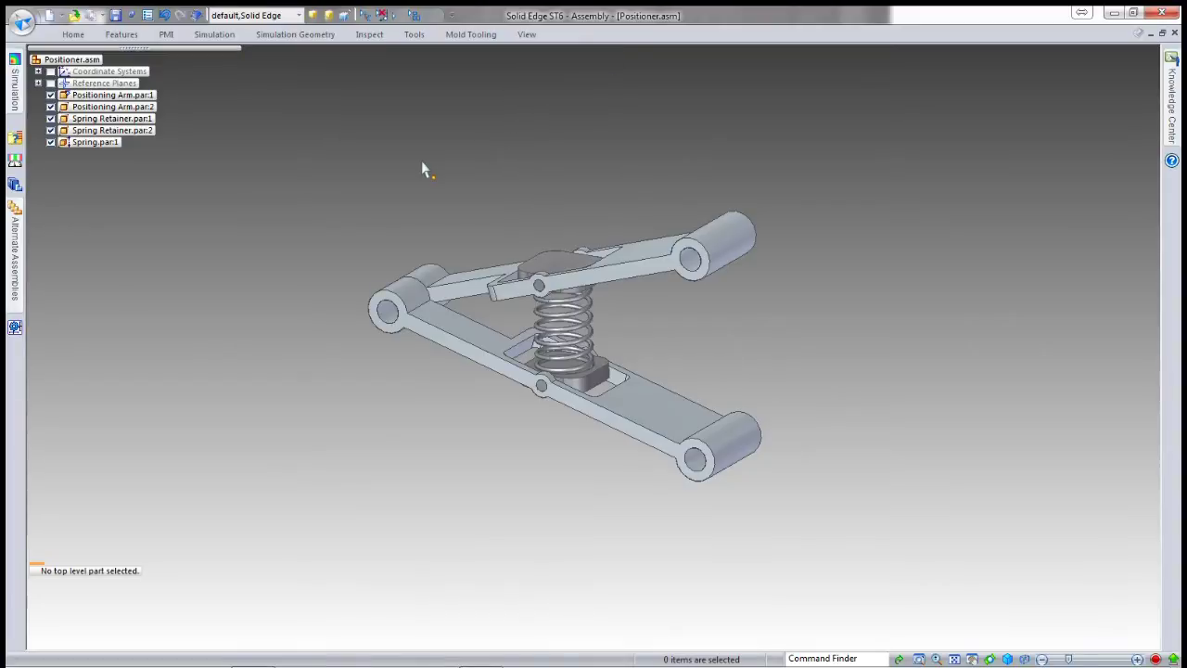
# Step: Inspect the spring's relationships and save Positioner.asm
pyautogui.click(93, 143)
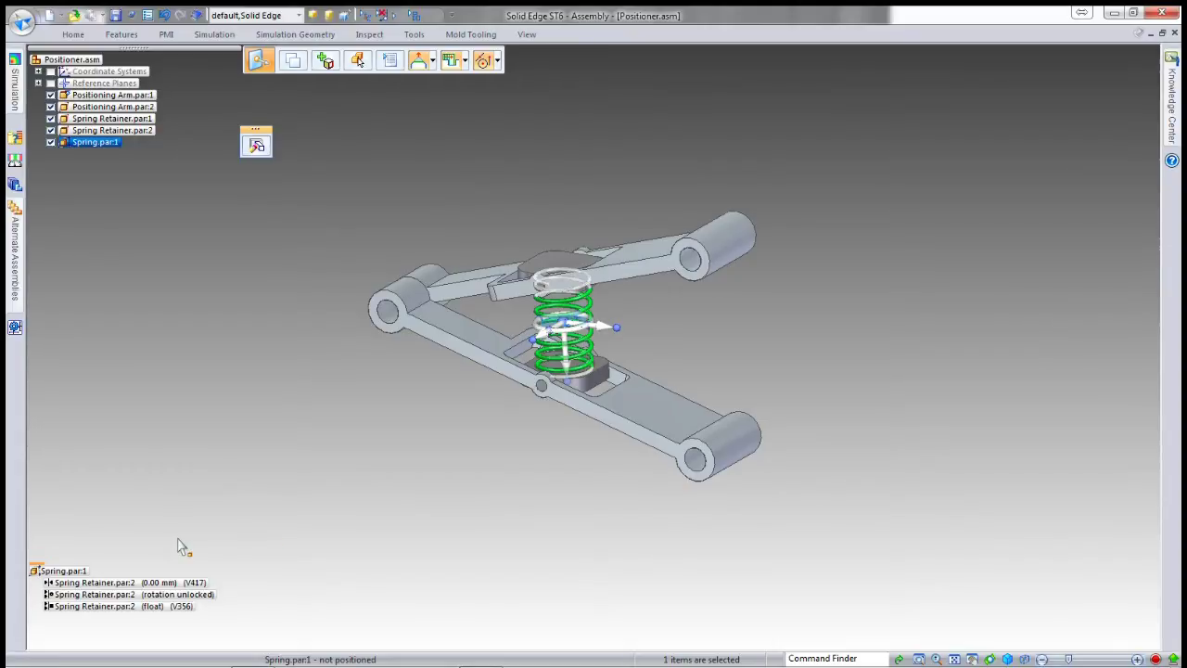
pyautogui.click(453, 460)
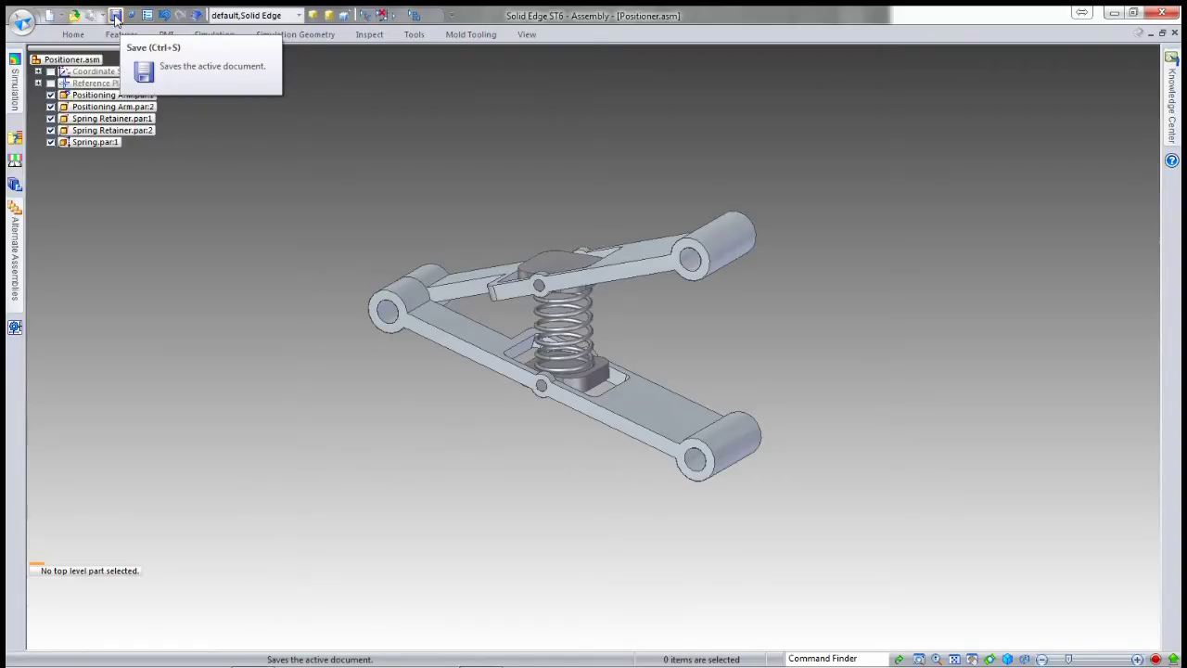
pyautogui.click(116, 16)
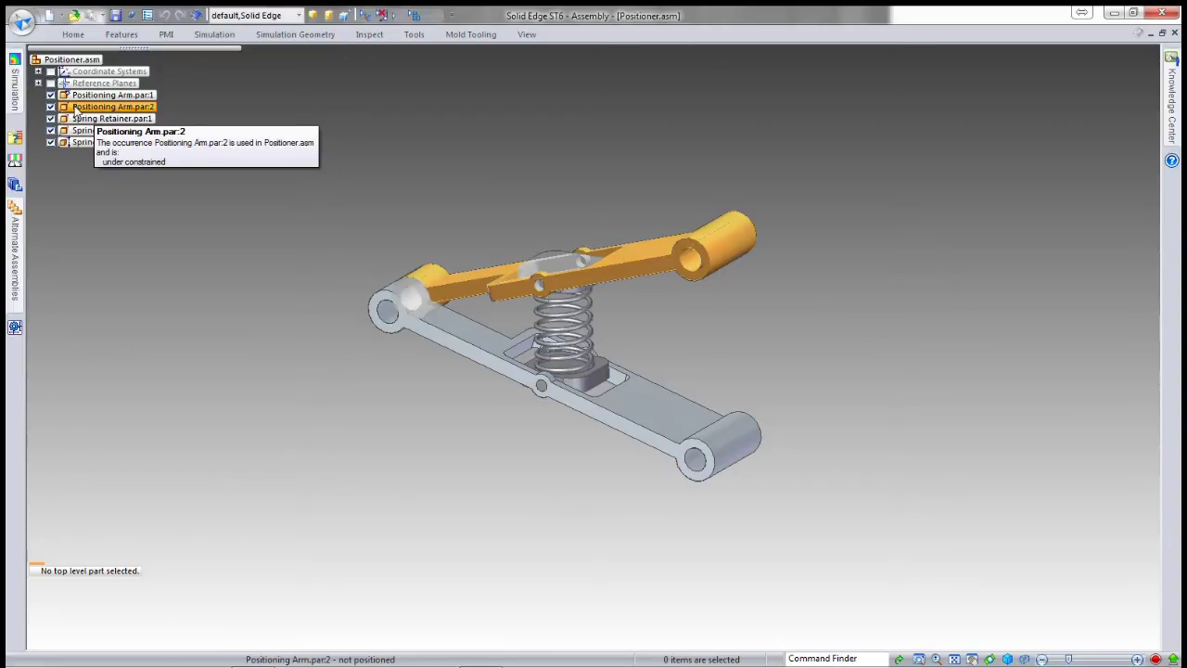
# Step: Unsuppress the upper arm's 250 mm relationship, raising the arm
pyautogui.click(74, 109)
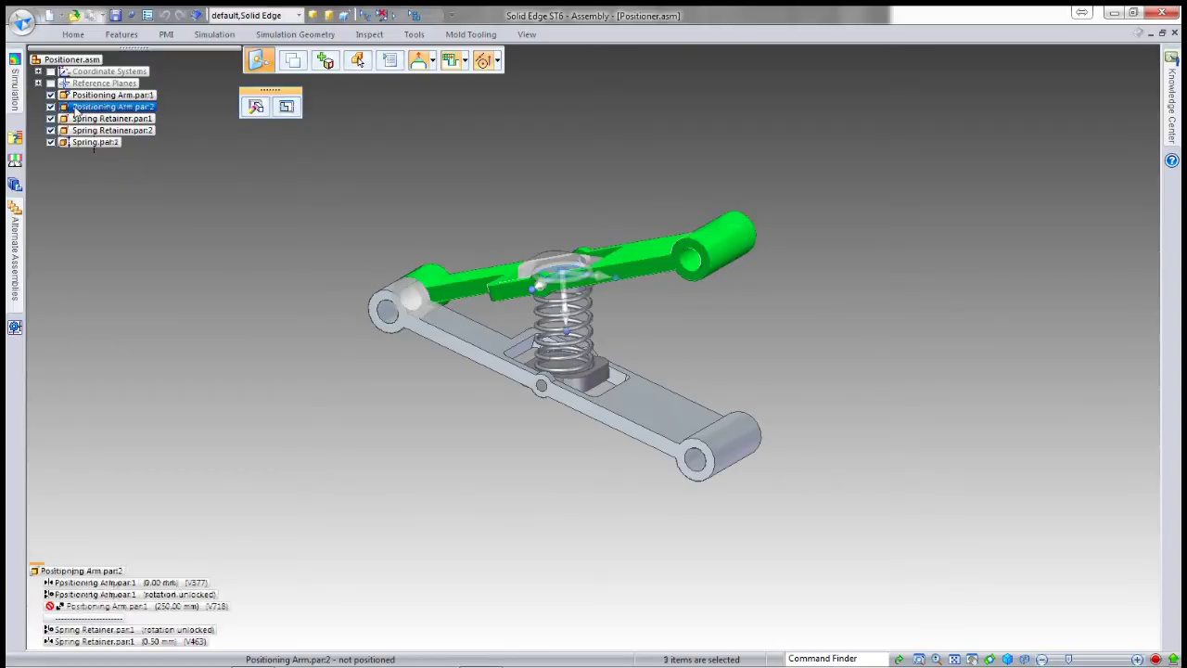
pyautogui.click(118, 609)
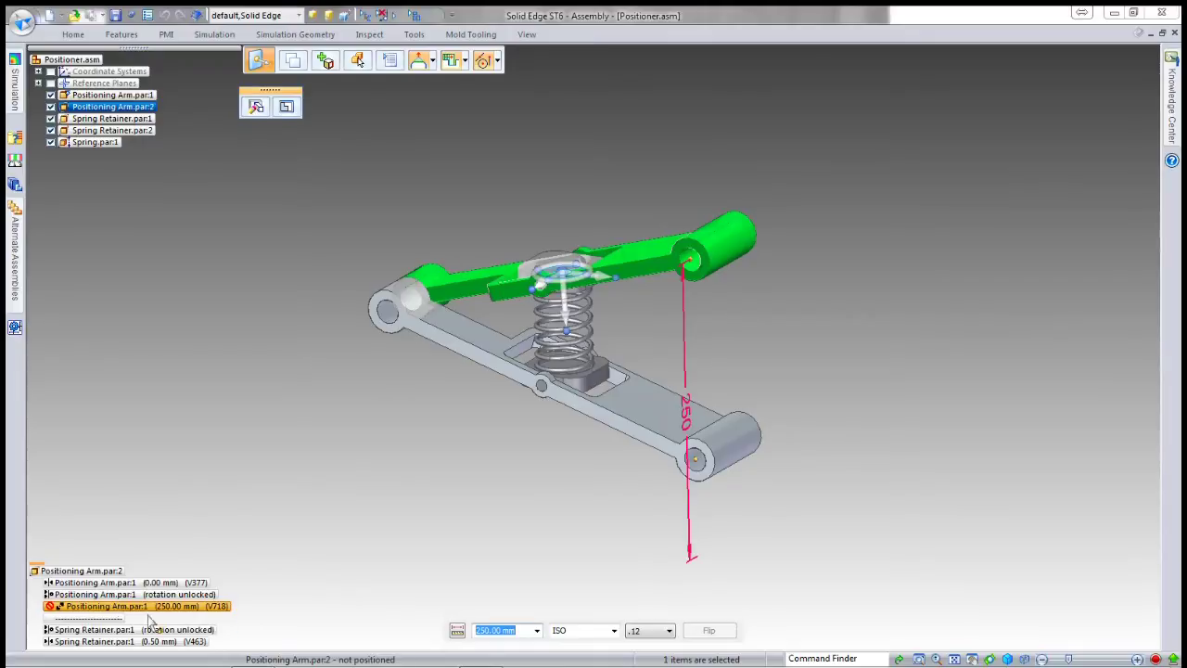
pyautogui.rightClick(189, 611)
pyautogui.click(262, 634)
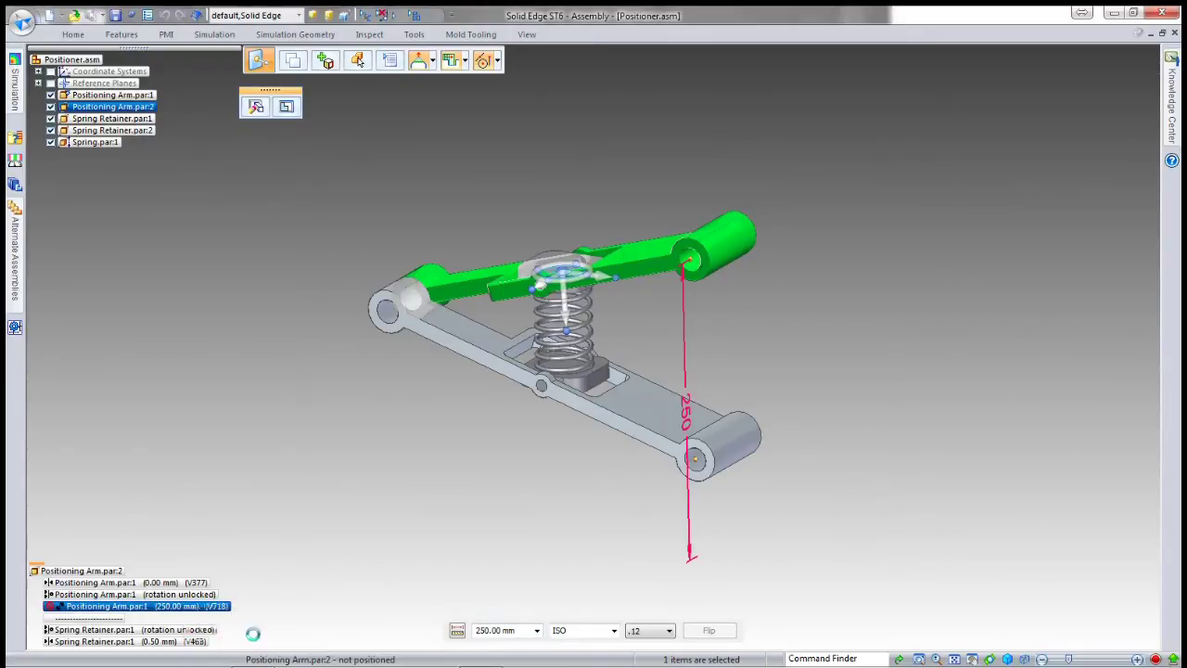
pyautogui.click(270, 302)
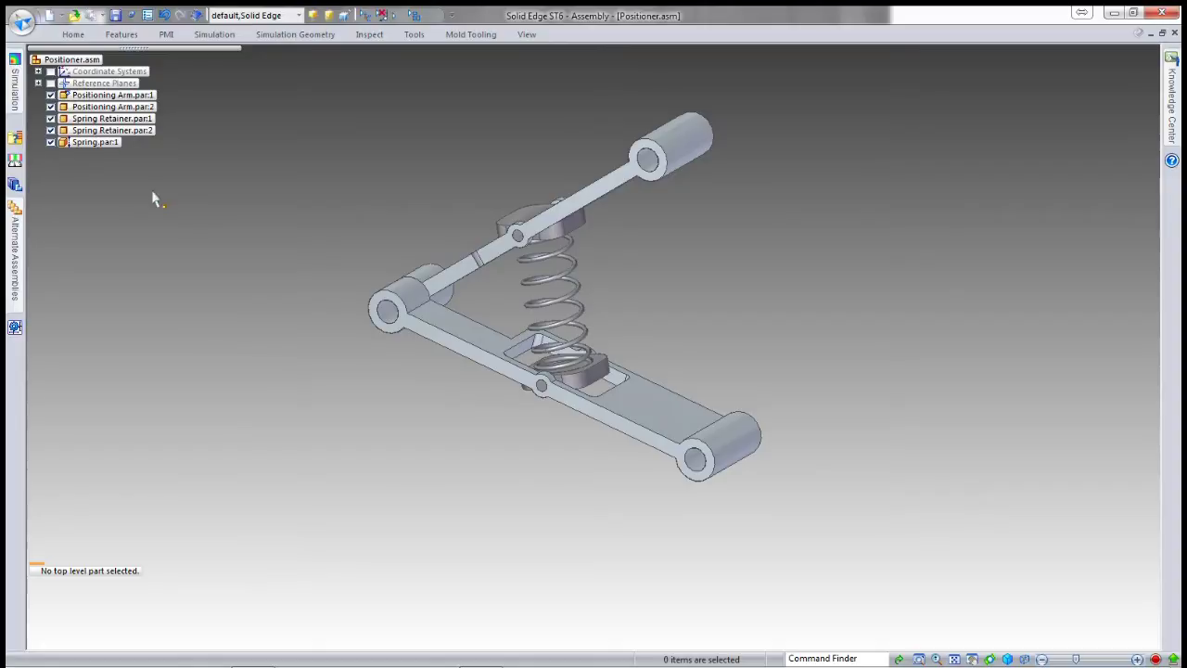
# Step: Suppress the upper arm's 250 mm relationship again and save Positioner.asm
pyautogui.click(111, 107)
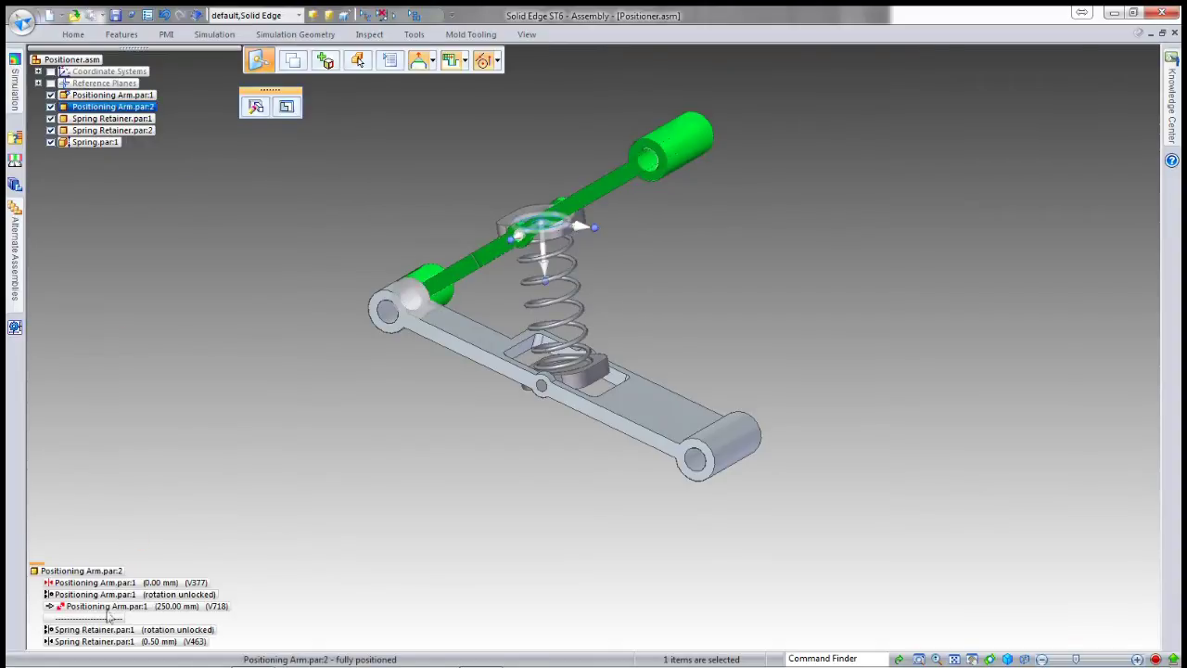
pyautogui.click(108, 606)
pyautogui.rightClick(109, 608)
pyautogui.click(151, 632)
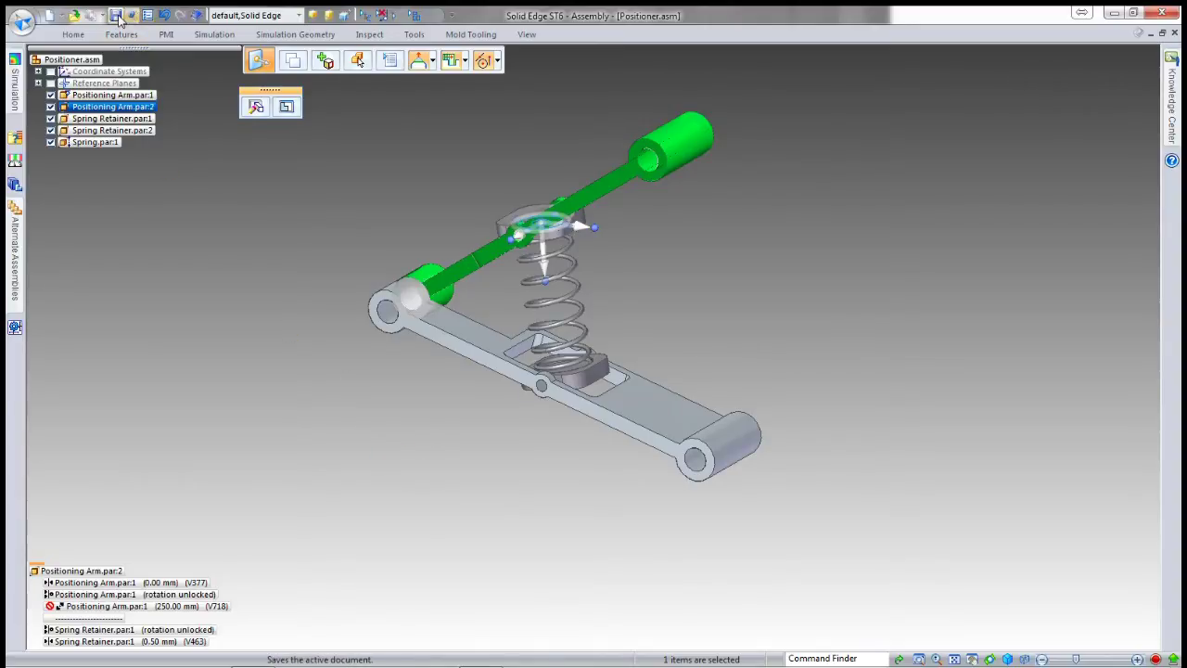
pyautogui.click(830, 74)
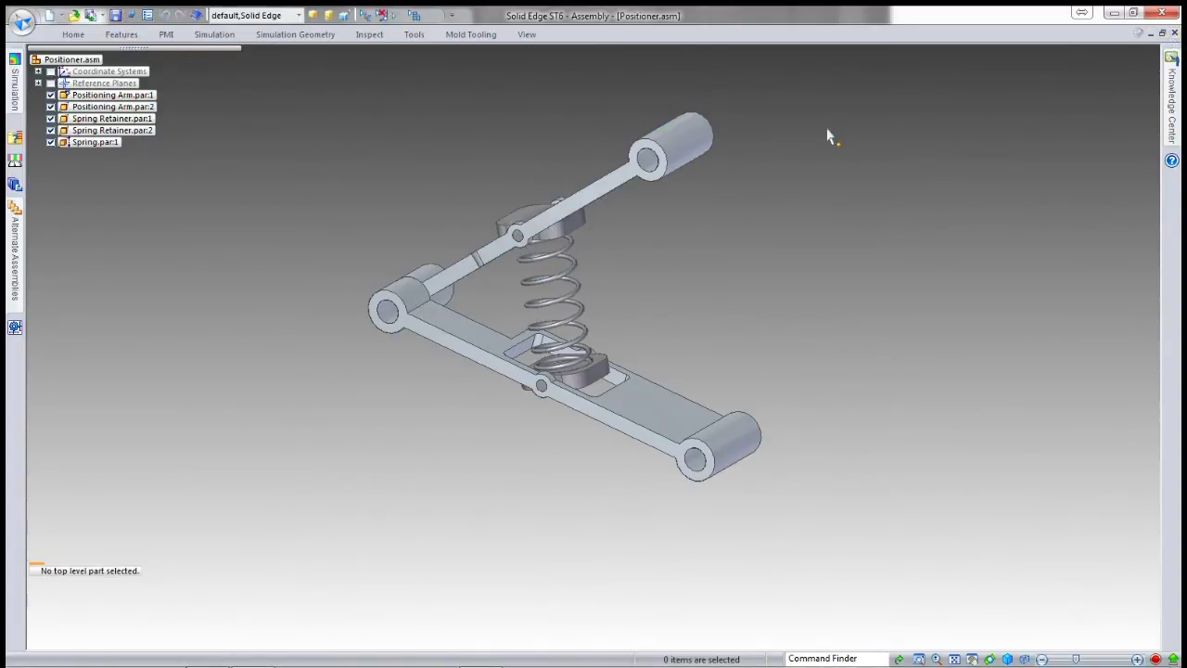
pyautogui.click(23, 21)
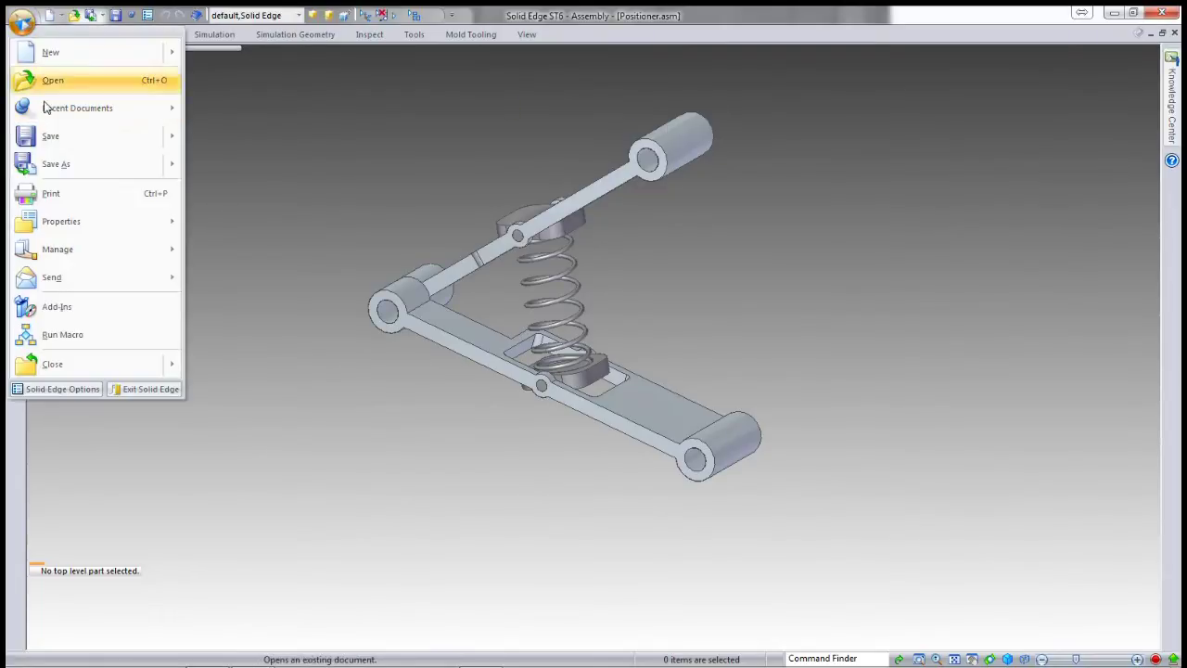
pyautogui.click(57, 389)
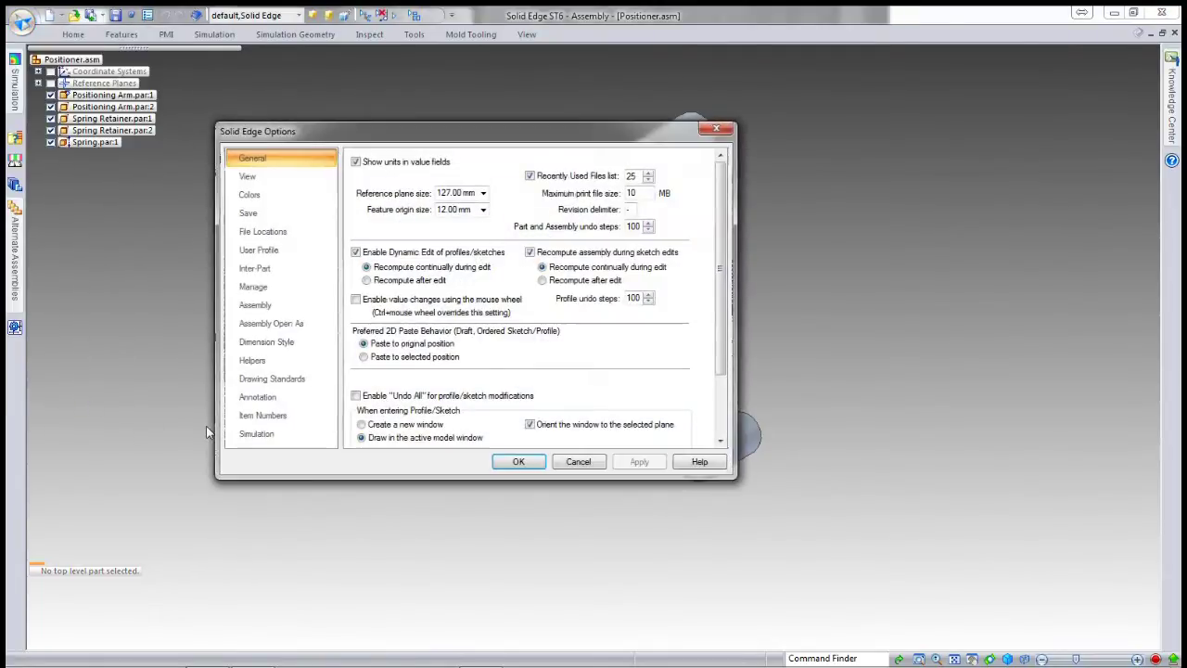
pyautogui.click(258, 306)
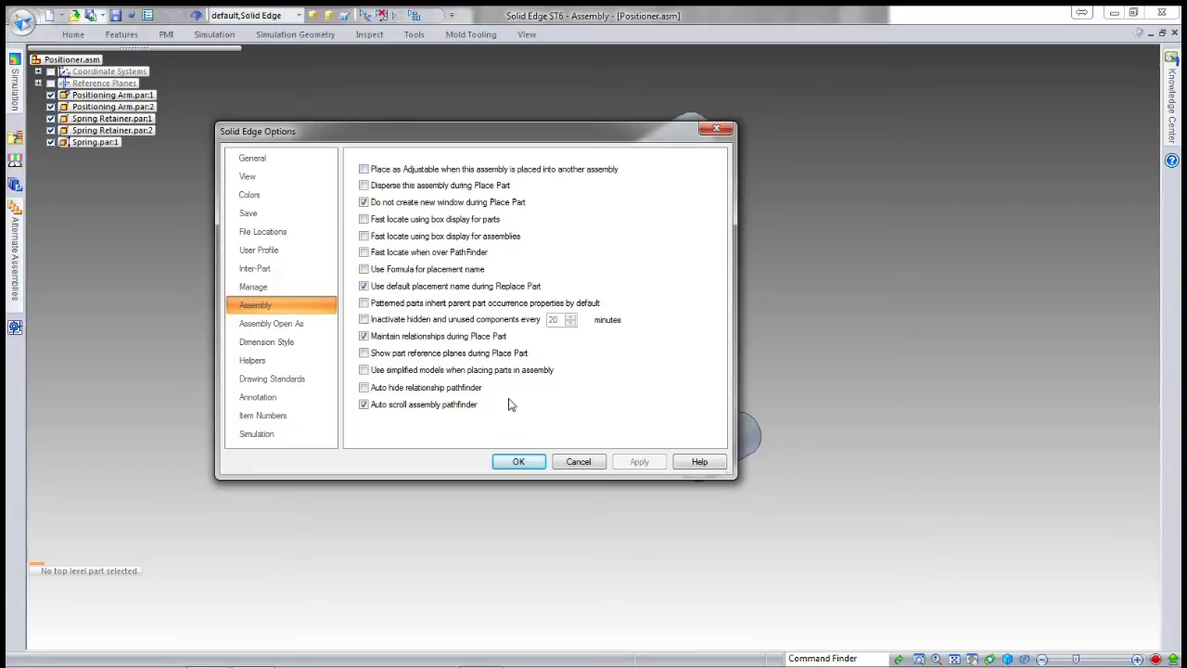
pyautogui.click(519, 462)
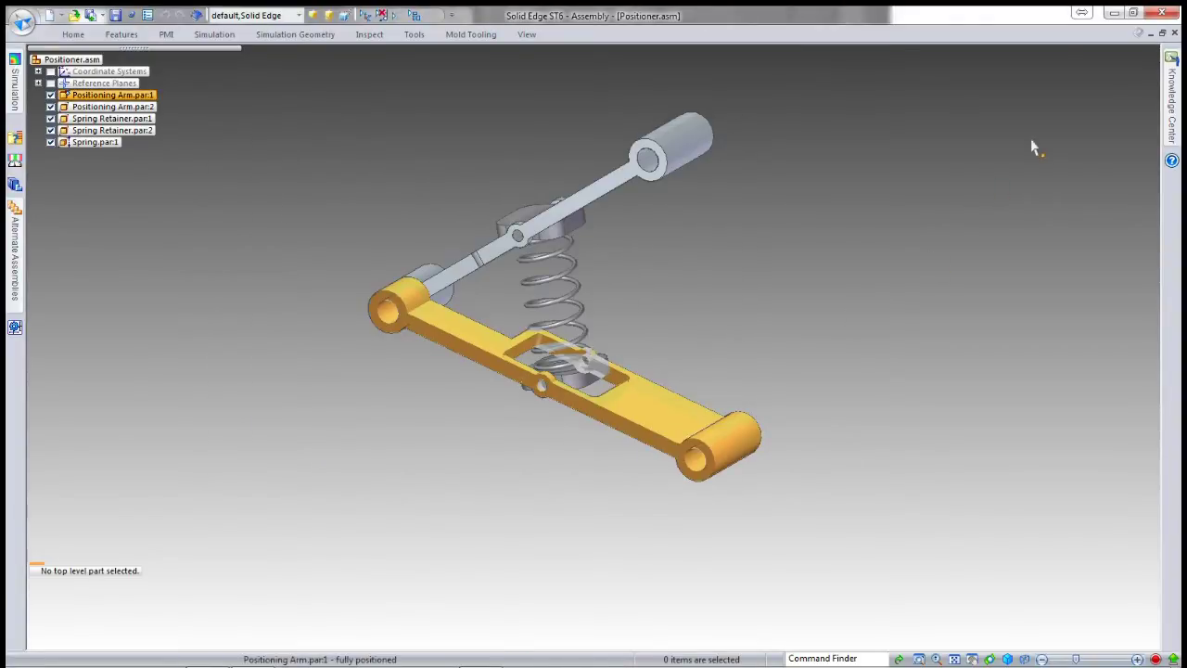
# Step: Close Positioner.asm, saving its changes, and orbit the Top Assy.asm view
pyautogui.click(1174, 32)
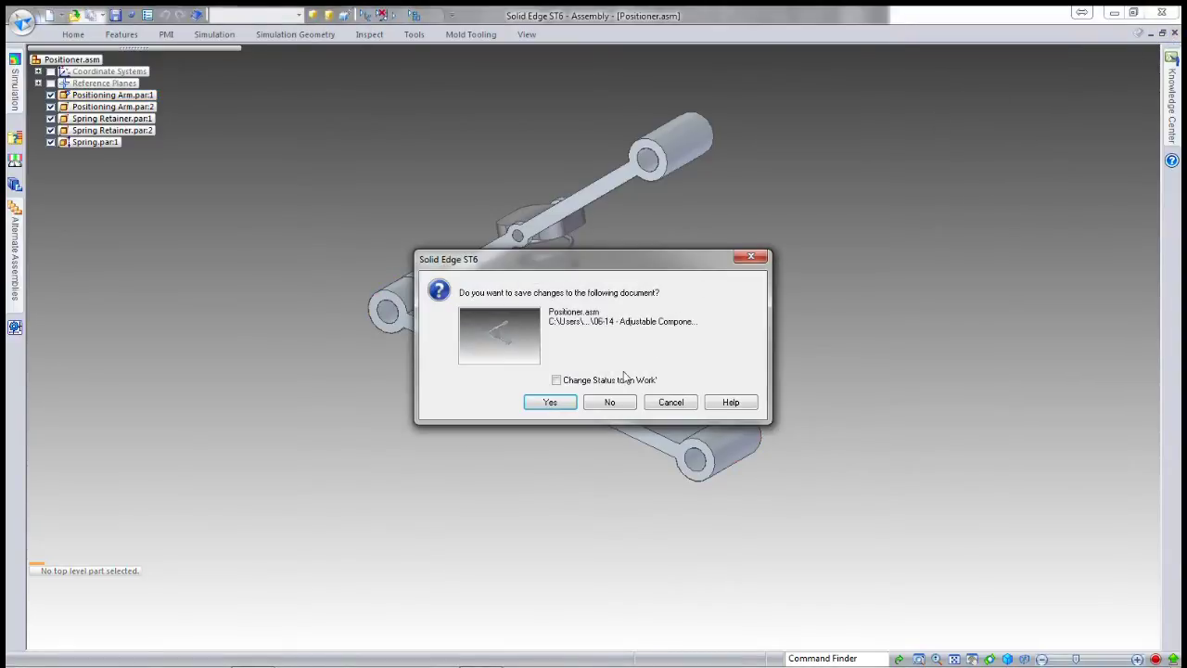
pyautogui.click(550, 402)
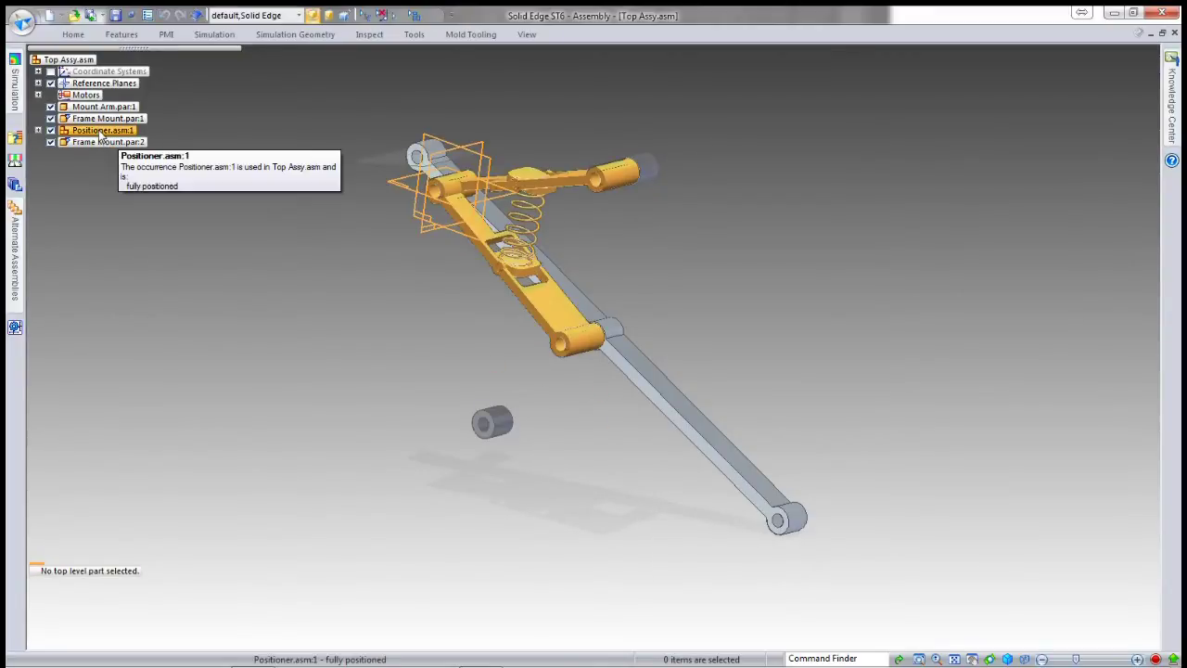
pyautogui.moveTo(515, 364); pyautogui.dragTo(507, 313, button='middle')
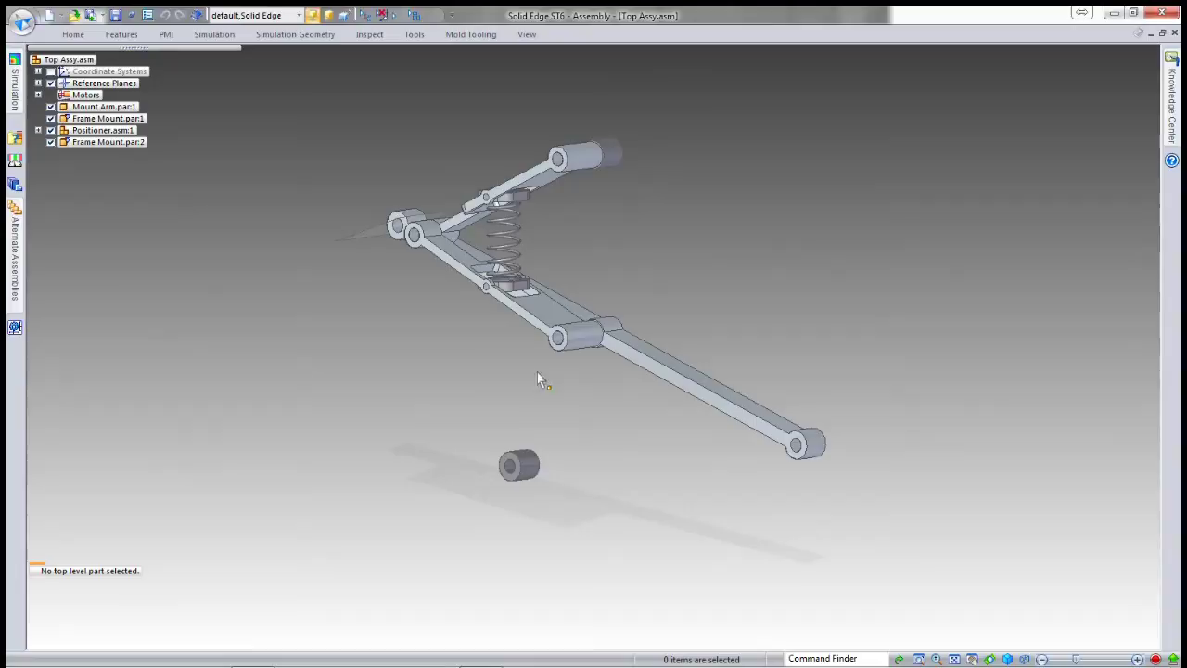
pyautogui.moveTo(538, 266); pyautogui.dragTo(644, 291, button='middle')
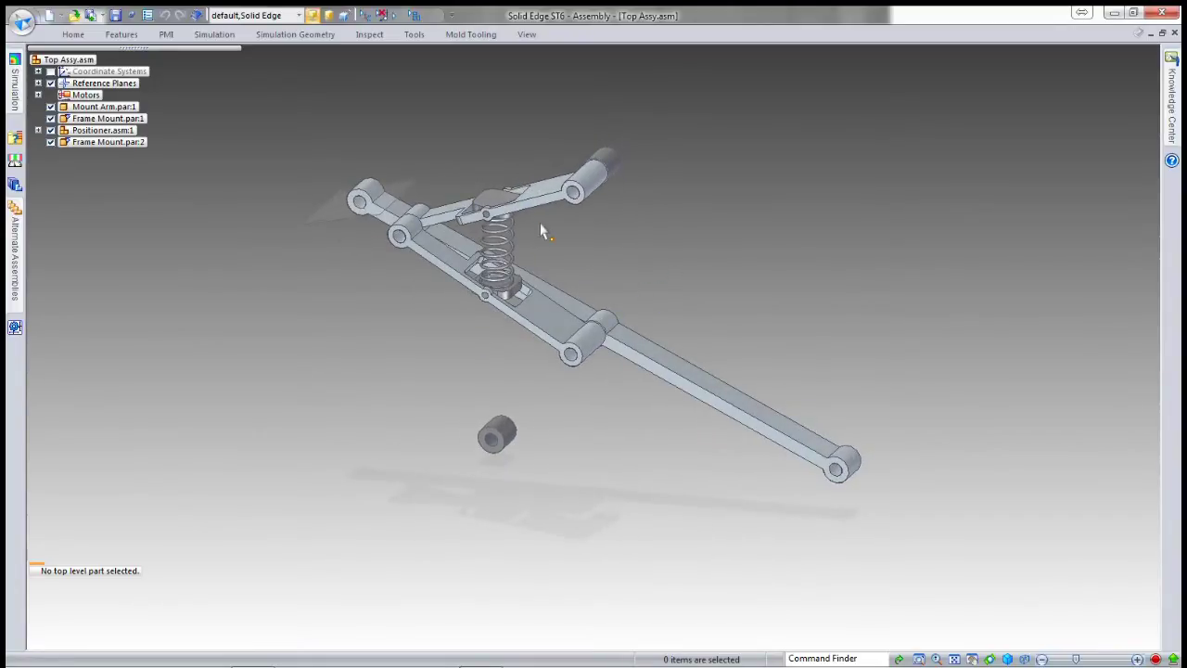
pyautogui.rightClick(109, 138)
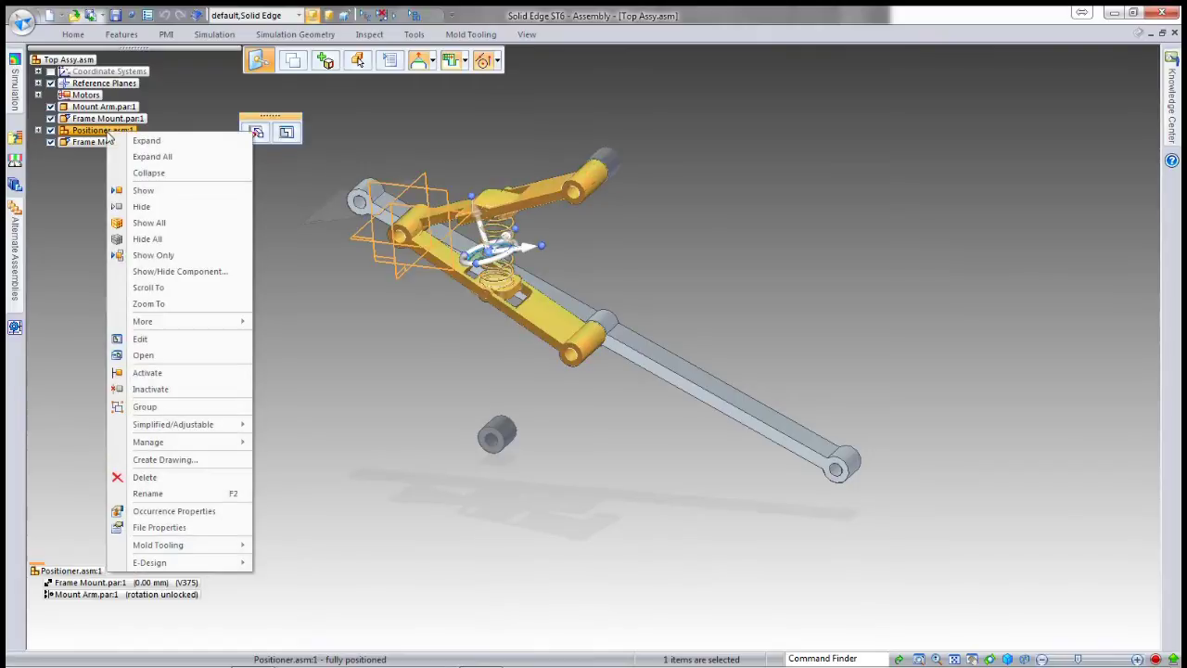
pyautogui.moveTo(200, 426)
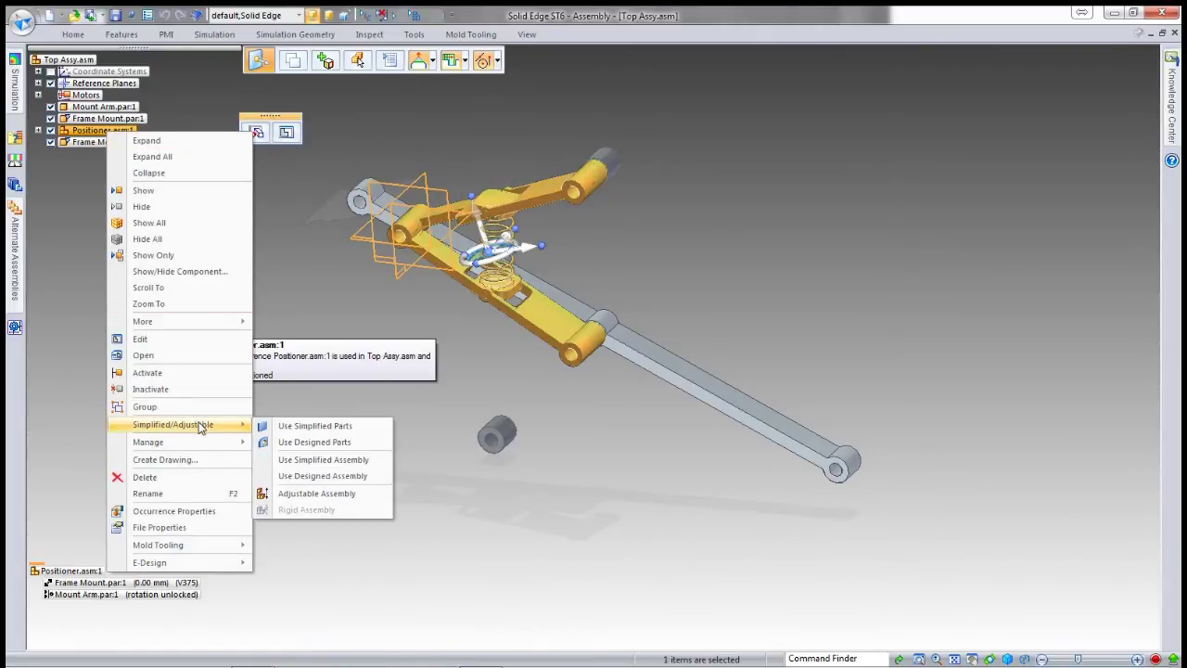
pyautogui.click(306, 493)
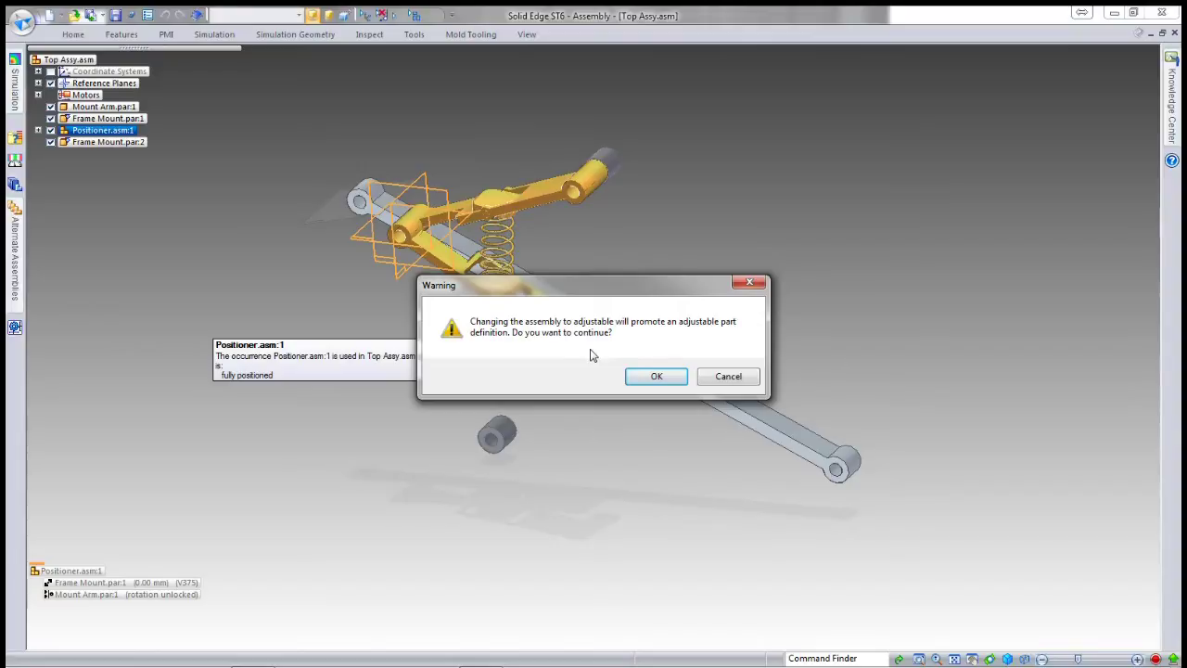
pyautogui.click(658, 376)
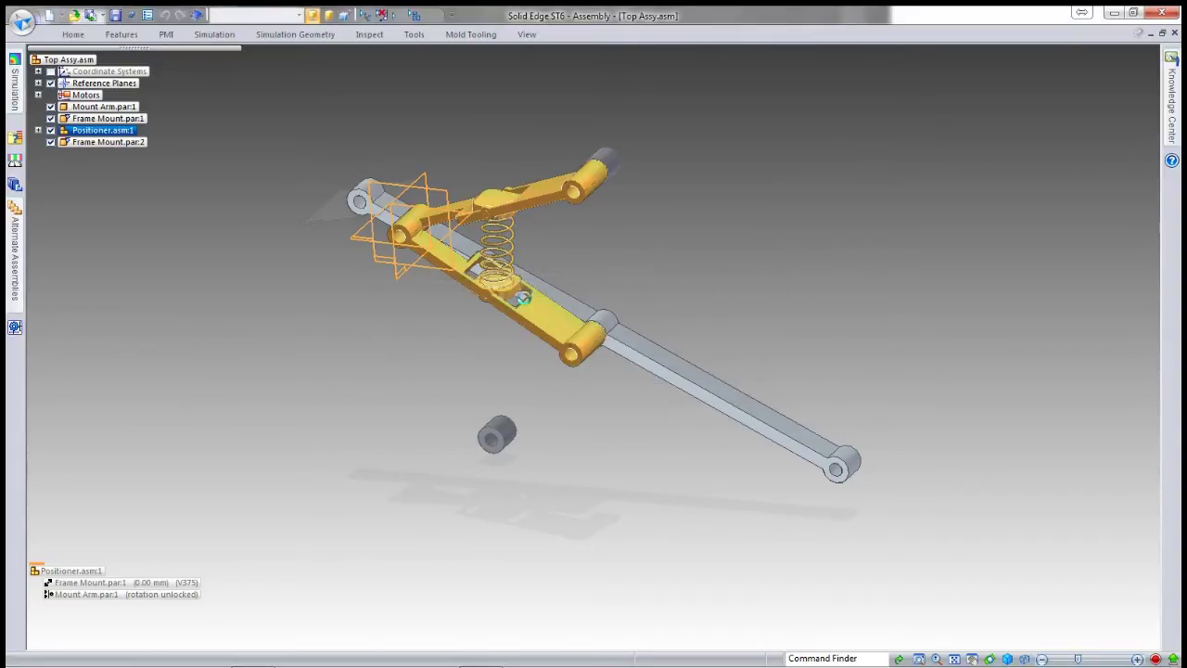
pyautogui.press('Escape')
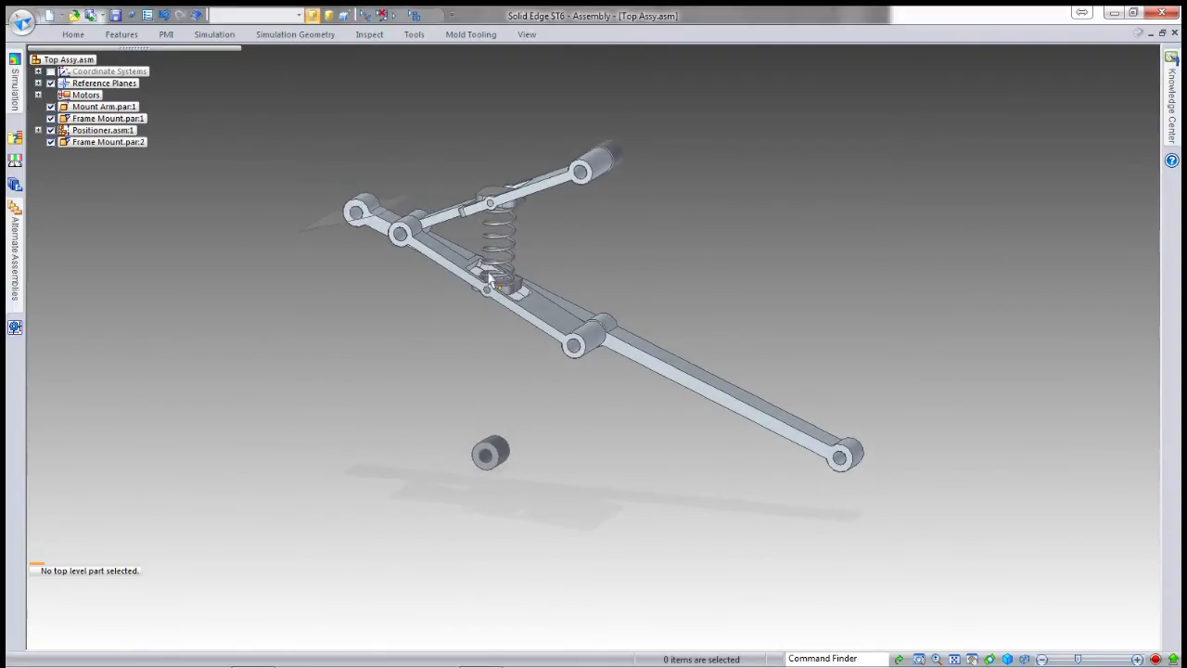
pyautogui.scroll(3, 485, 314)
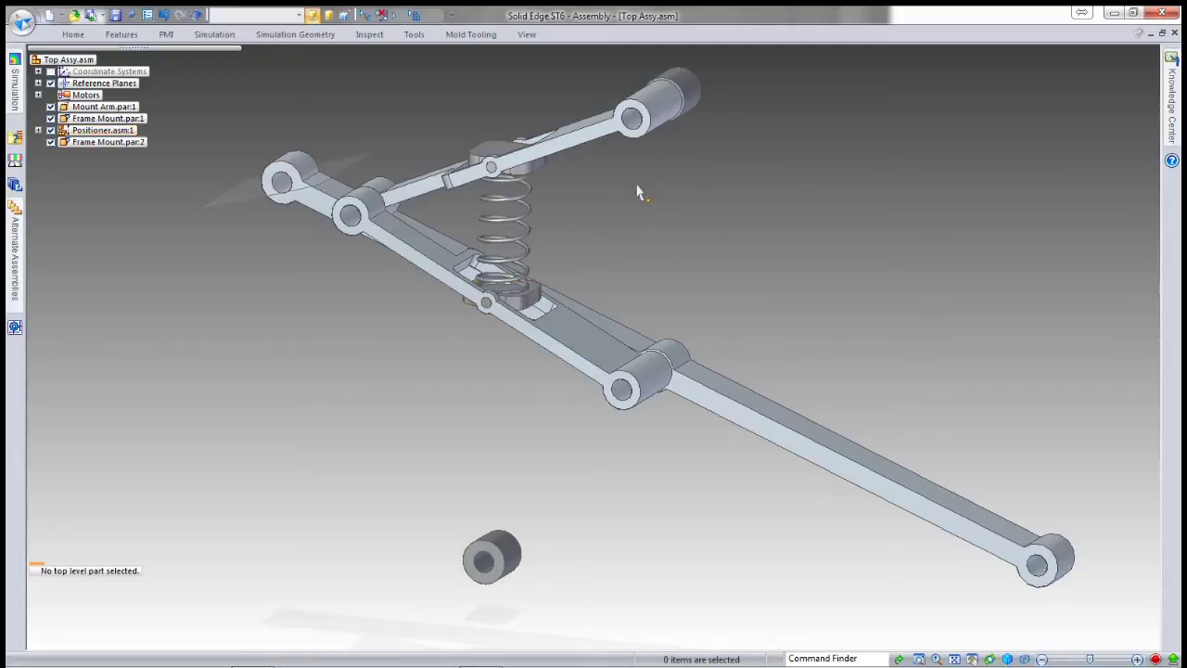
pyautogui.scroll(-3, 585, 200)
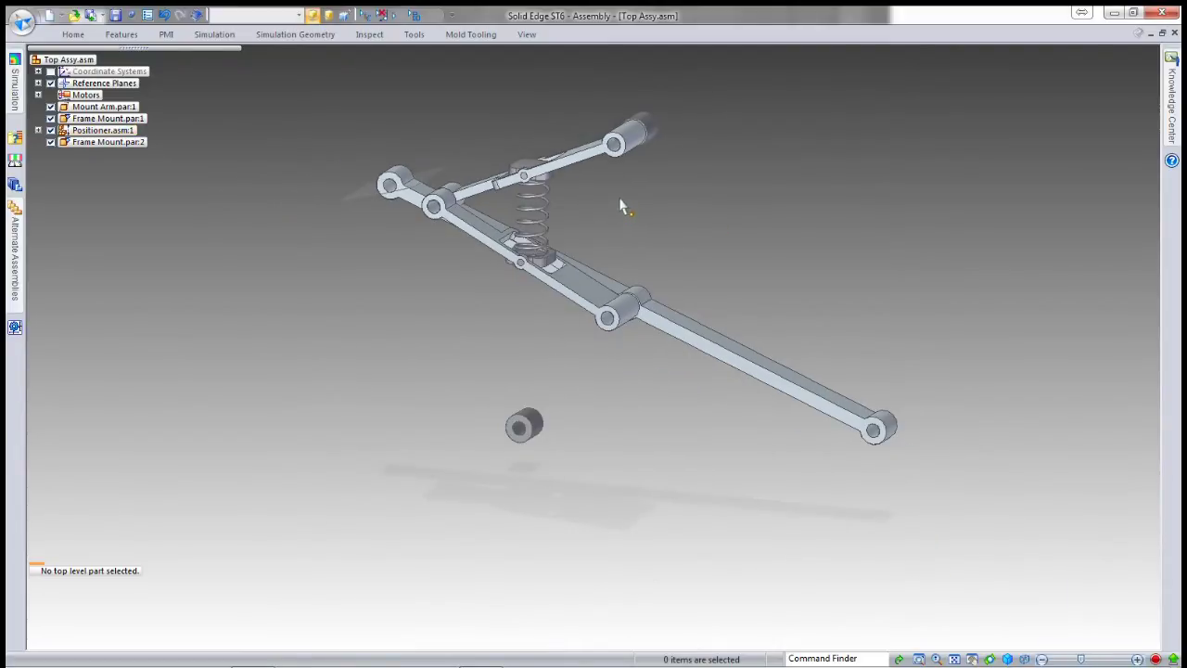
# Step: Drag the Mount Arm link down, swinging the linkage and compressing the spring
pyautogui.moveTo(734, 173); pyautogui.dragTo(740, 204, button='right')
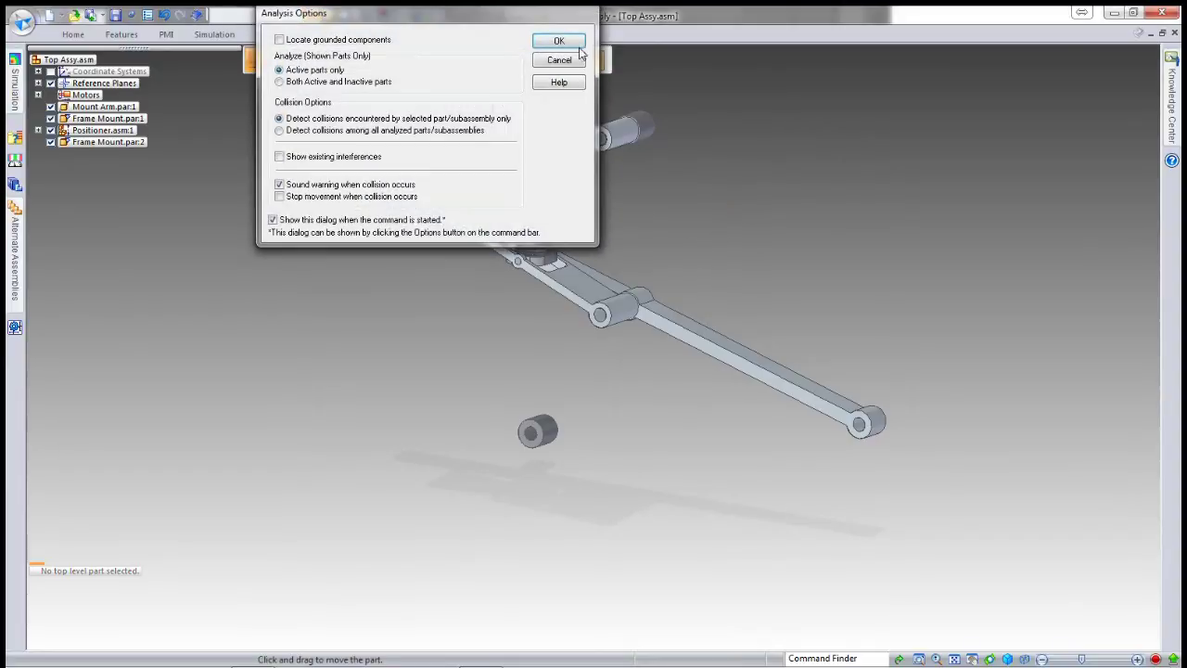
pyautogui.click(573, 44)
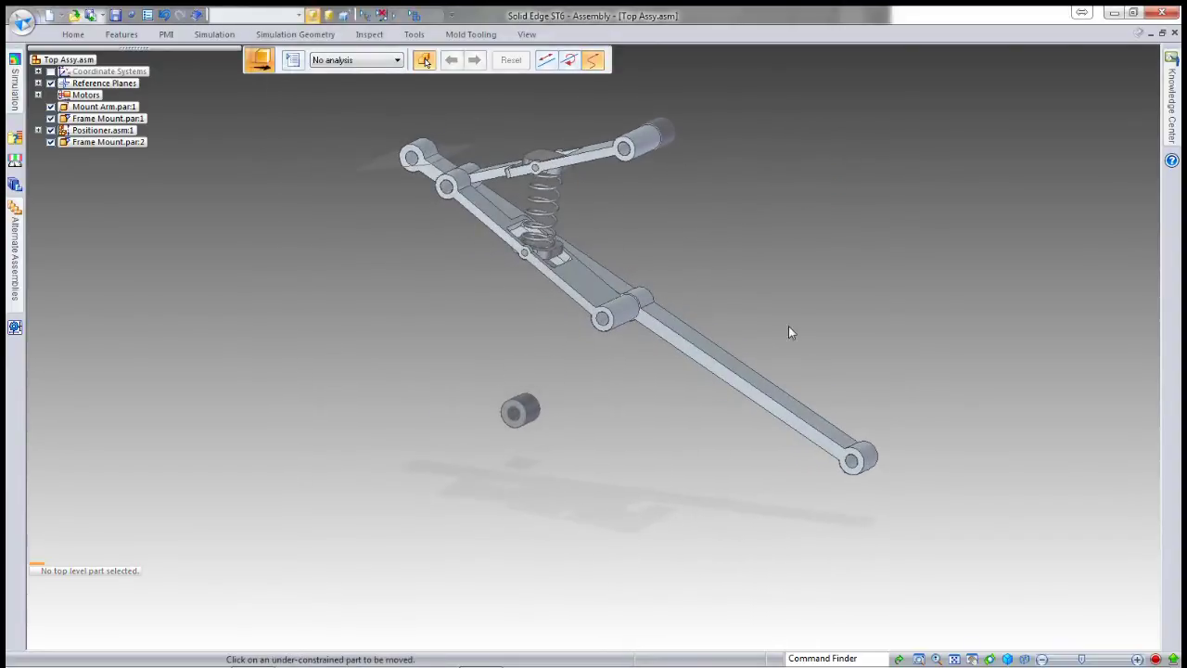
pyautogui.moveTo(758, 397); pyautogui.dragTo(720, 486)
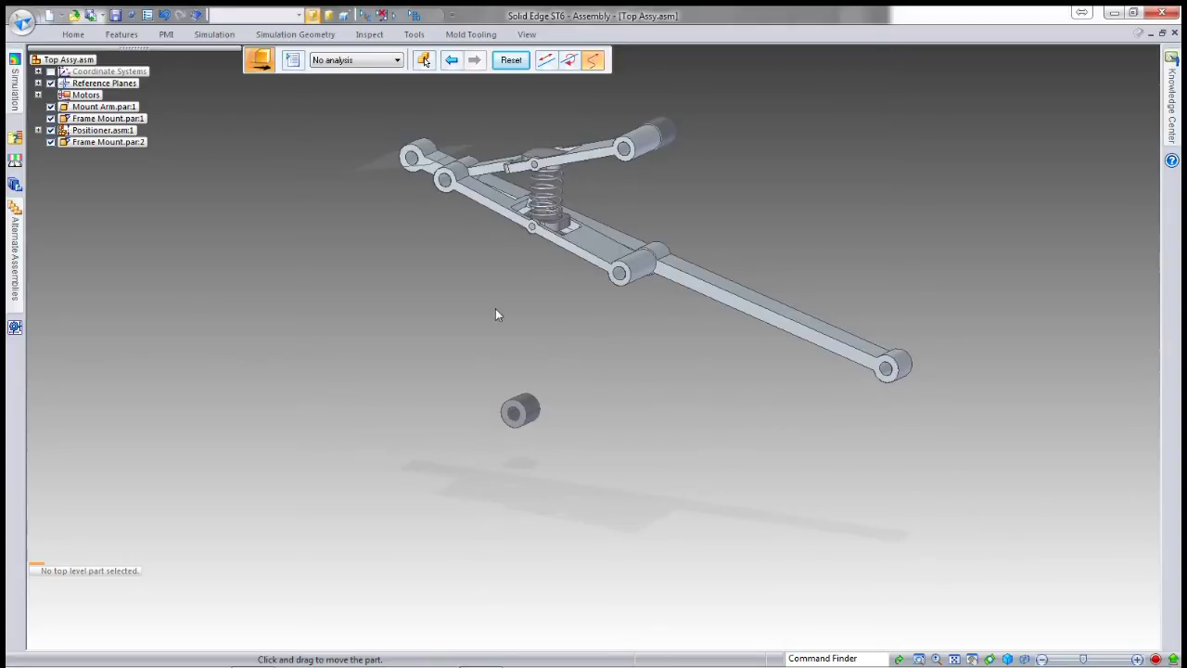
pyautogui.press('Escape')
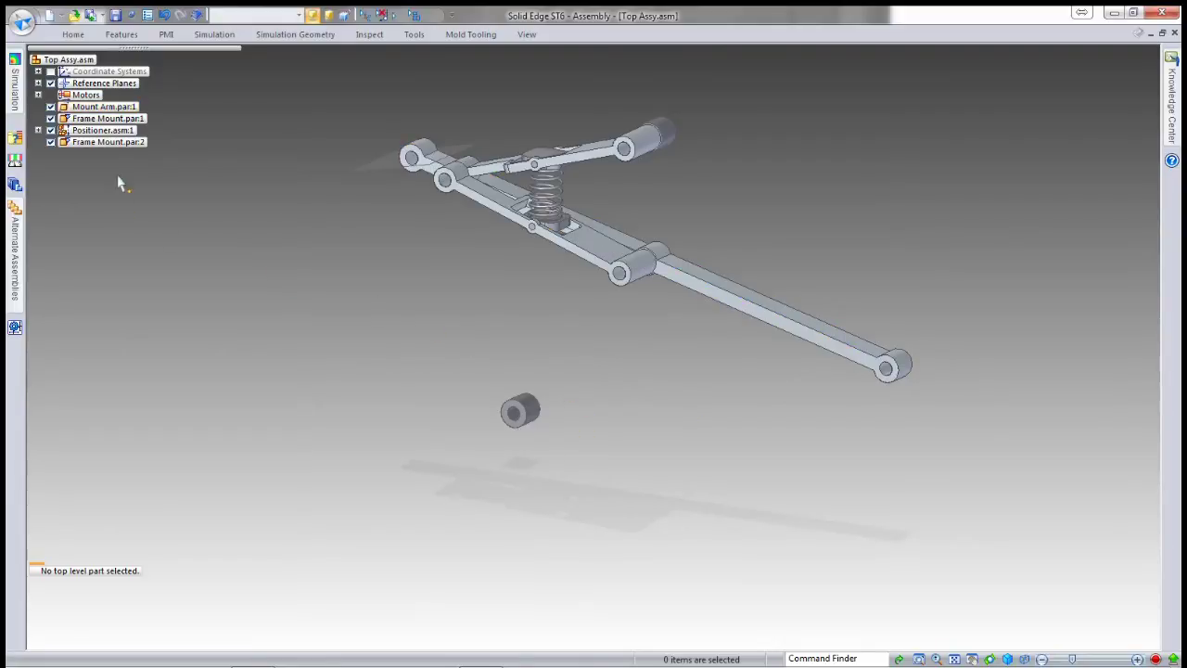
# Step: Place a copy of Positioner.asm, mating it to the lower bushing and aligning it with the frame arm
pyautogui.click(101, 130)
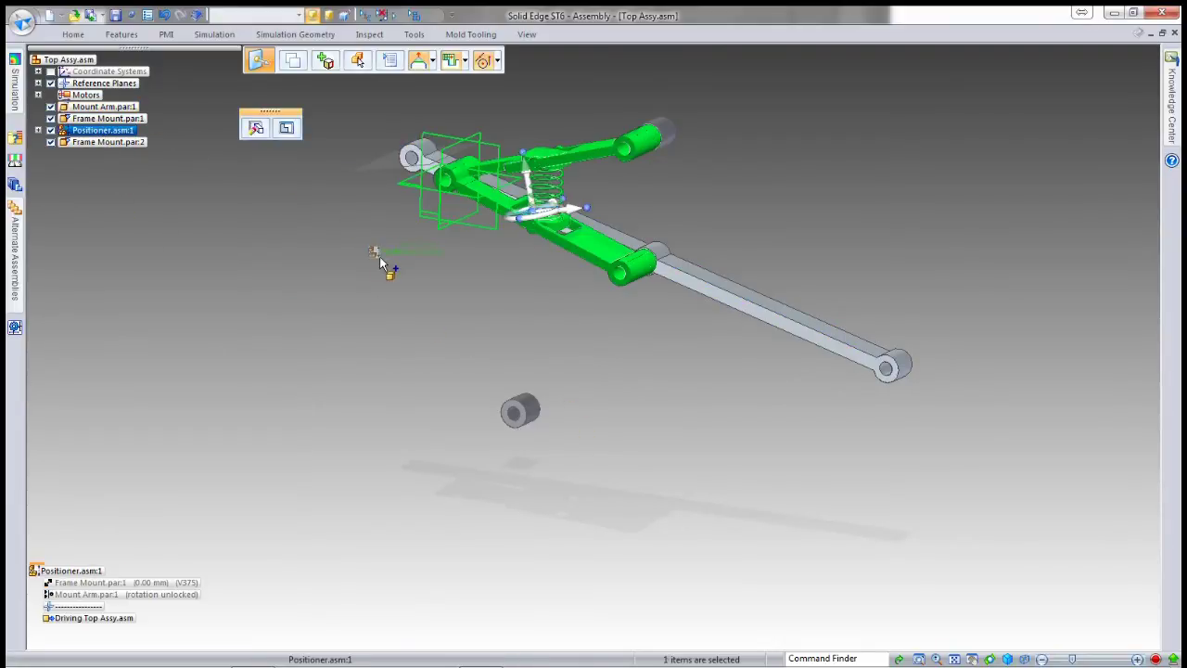
pyautogui.moveTo(379, 256); pyautogui.dragTo(380, 257)
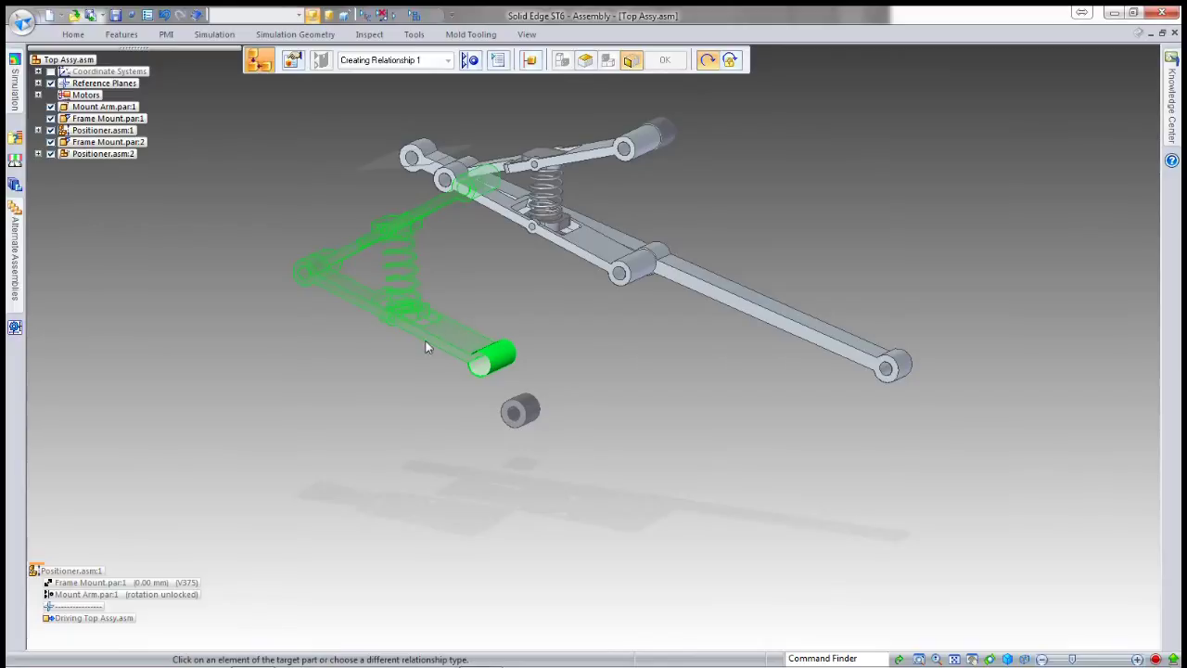
pyautogui.click(519, 410)
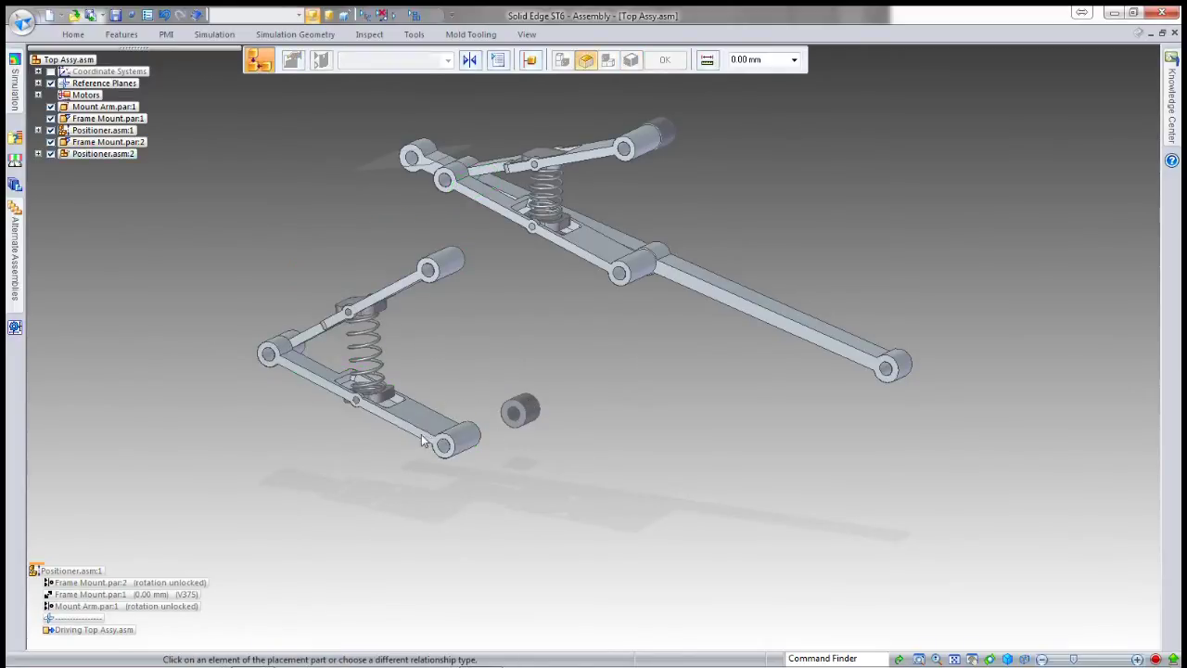
pyautogui.click(420, 435)
pyautogui.click(531, 406)
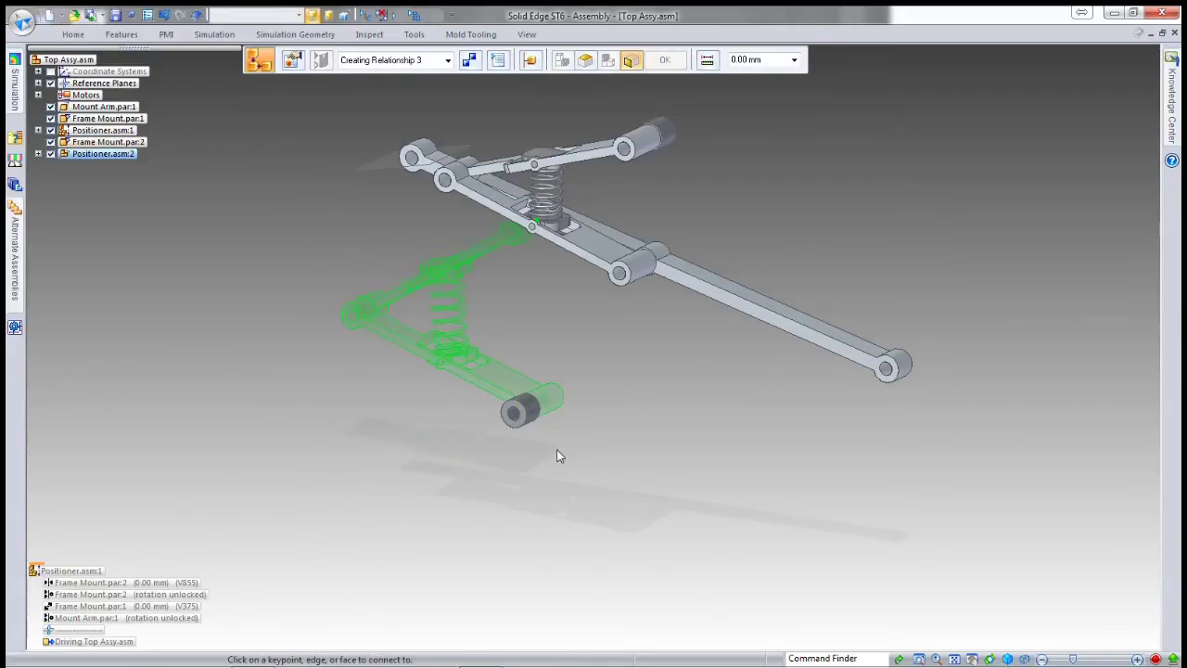
pyautogui.click(509, 237)
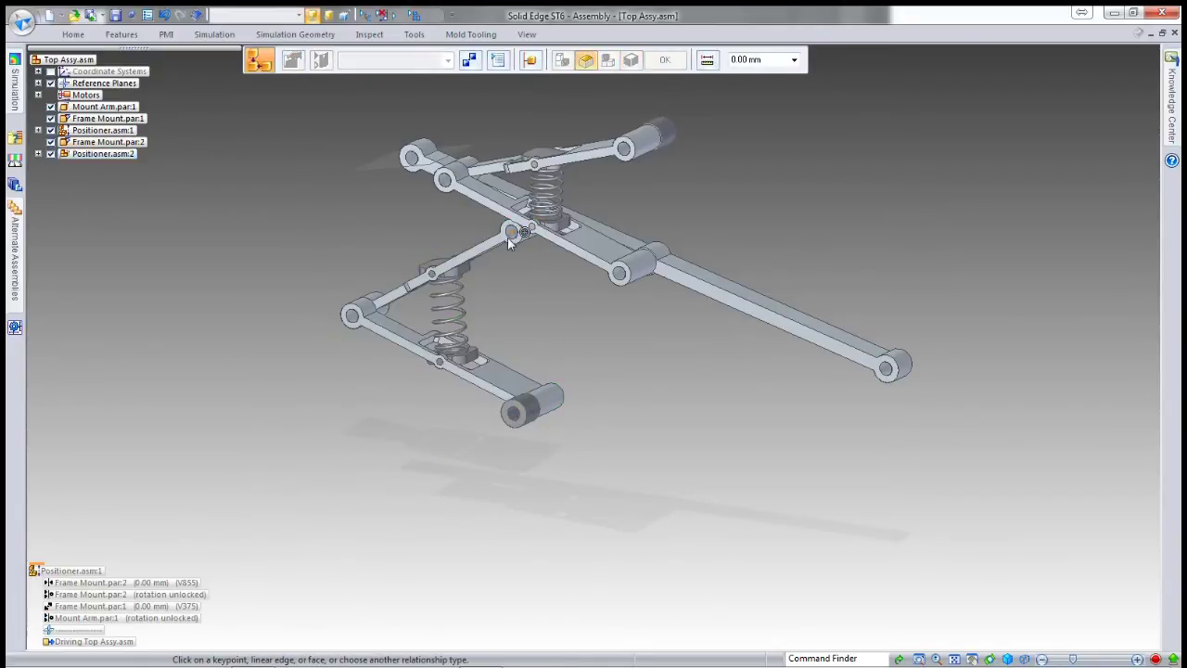
pyautogui.click(665, 245)
pyautogui.rightClick(635, 430)
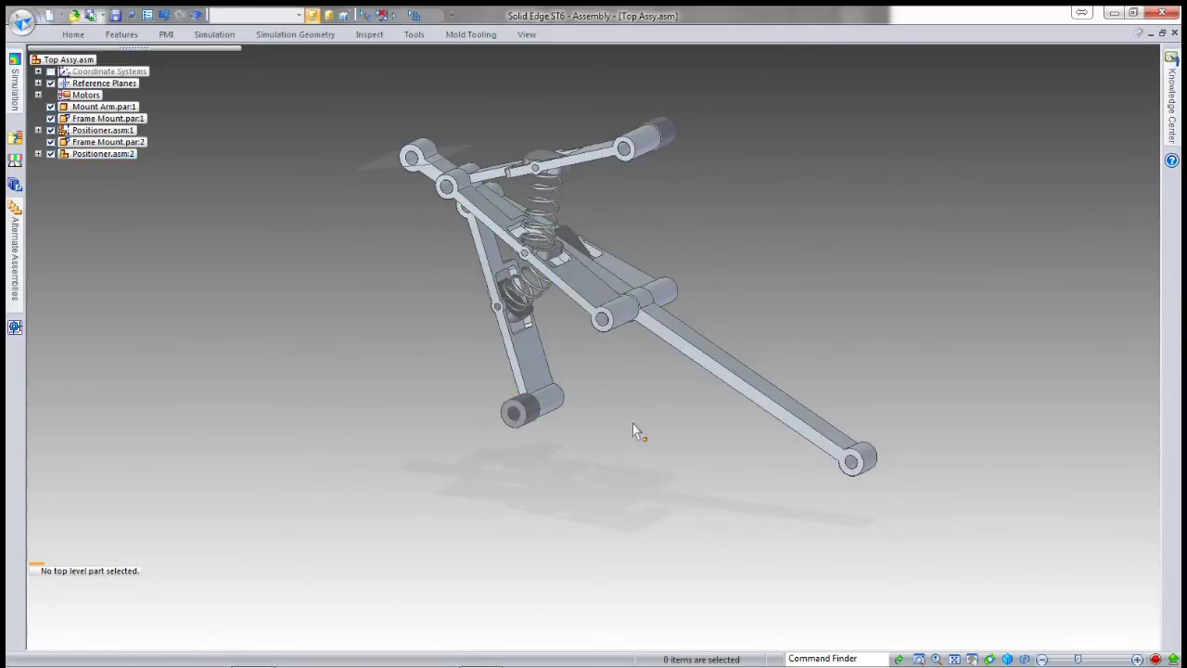
pyautogui.moveTo(599, 429); pyautogui.dragTo(645, 391, button='middle')
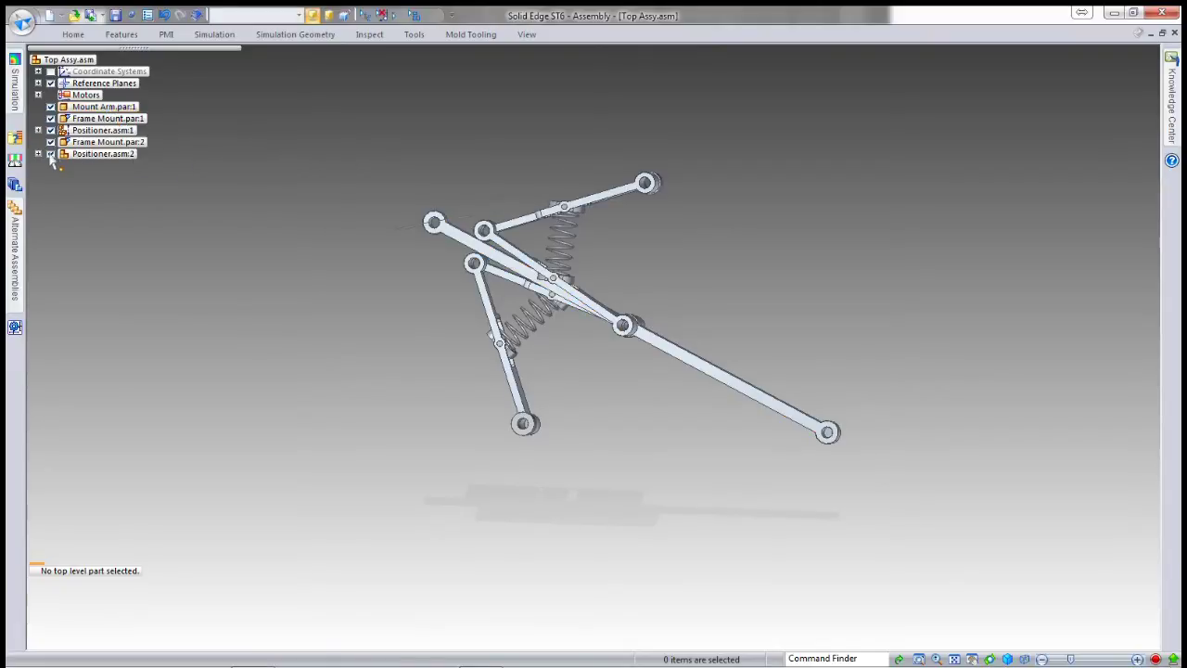
# Step: Convert Positioner.asm:2 to an adjustable assembly via Simplified/Adjustable, accepting the warning
pyautogui.rightClick(83, 156)
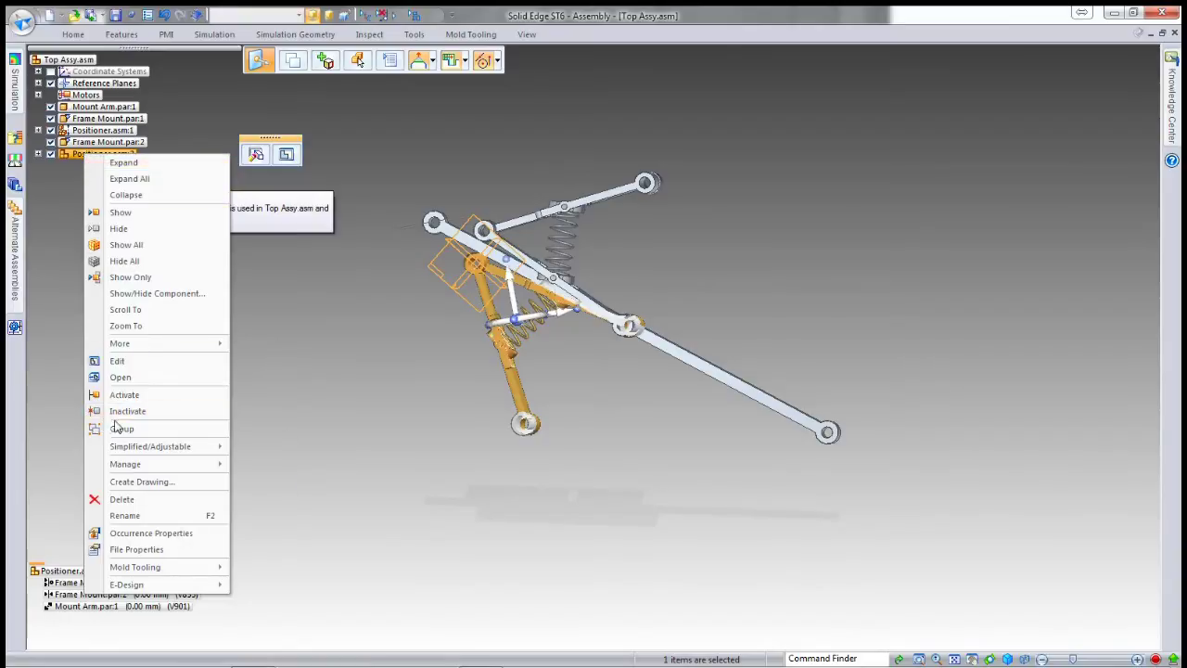
pyautogui.moveTo(119, 448)
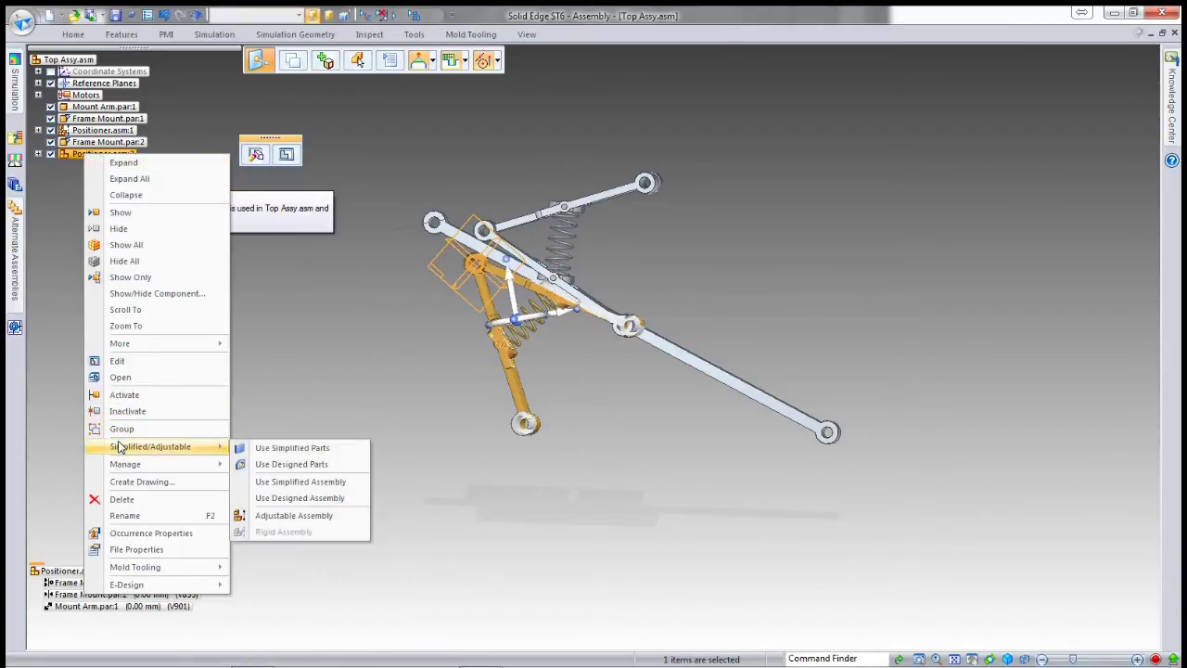
pyautogui.click(293, 516)
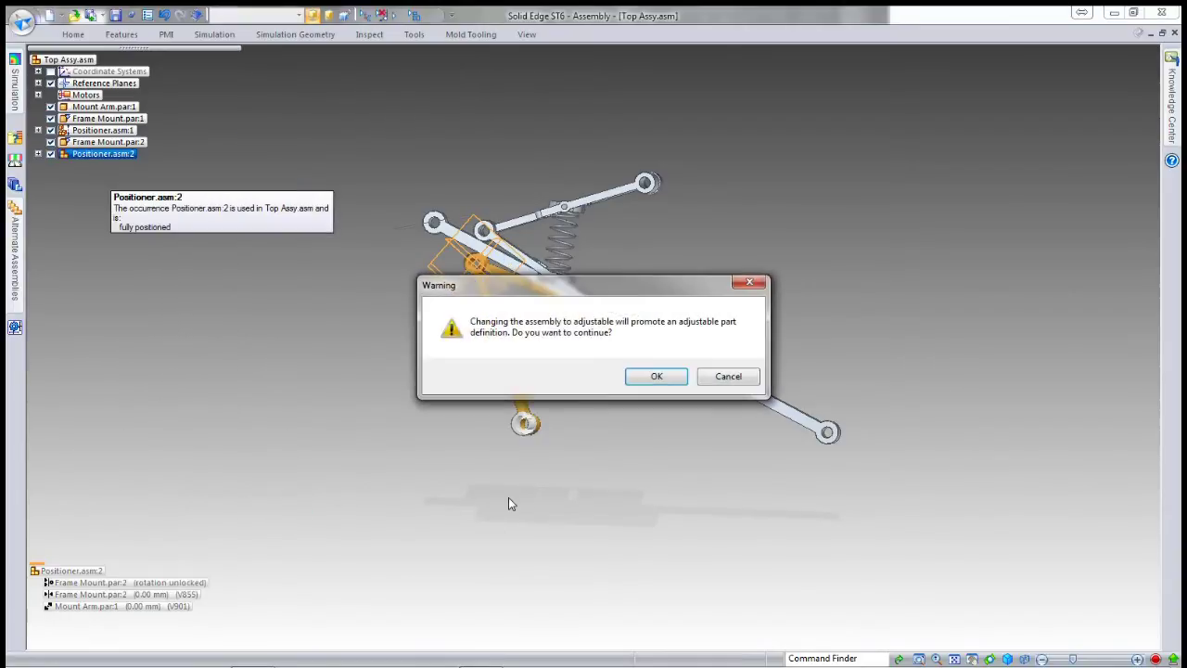
pyautogui.click(671, 378)
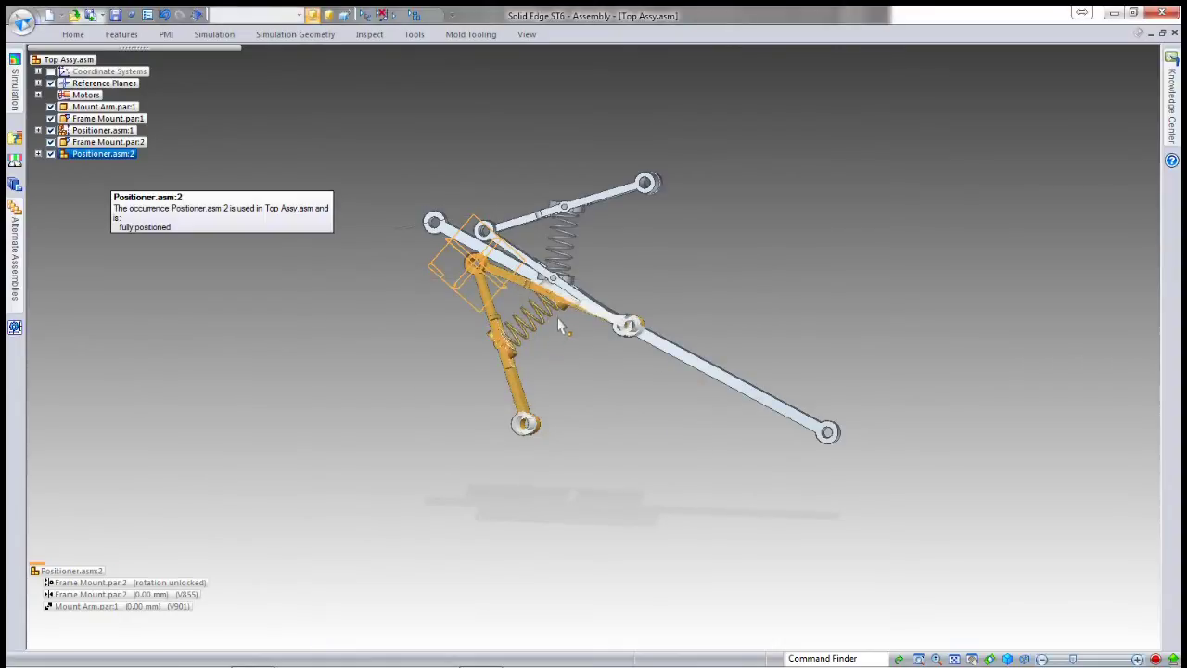
pyautogui.click(560, 362)
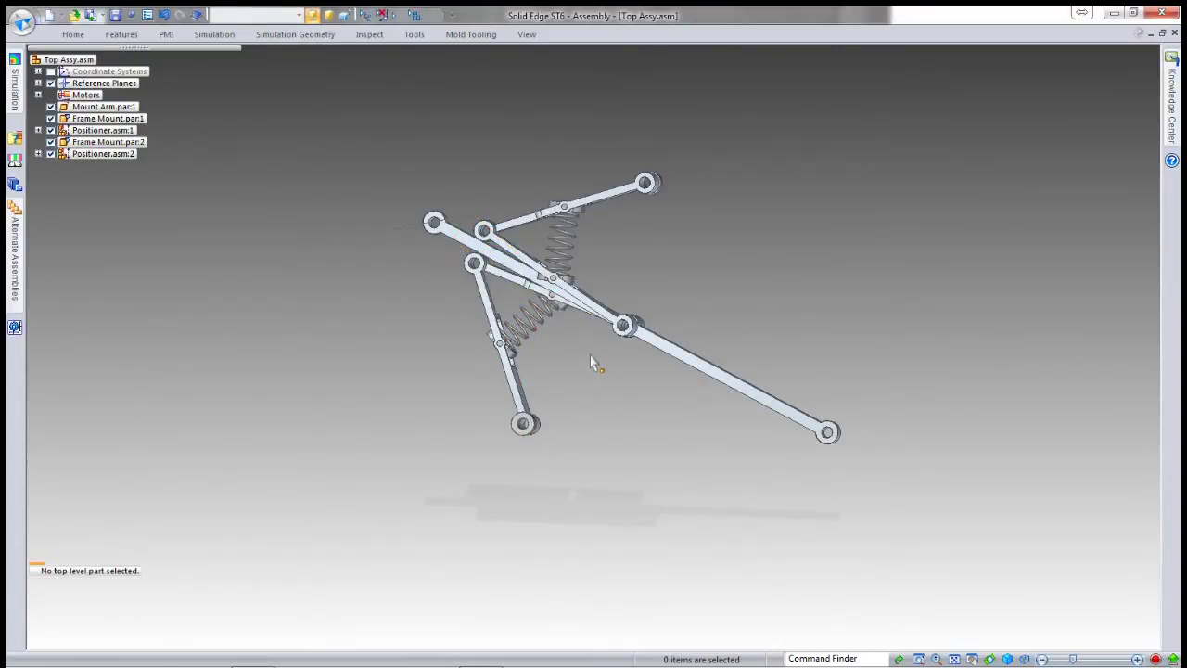
pyautogui.moveTo(588, 360)
pyautogui.mouseDown(button='middle')
pyautogui.moveTo(569, 368)
pyautogui.moveTo(511, 333)
pyautogui.moveTo(538, 322)
pyautogui.mouseUp(button='middle')
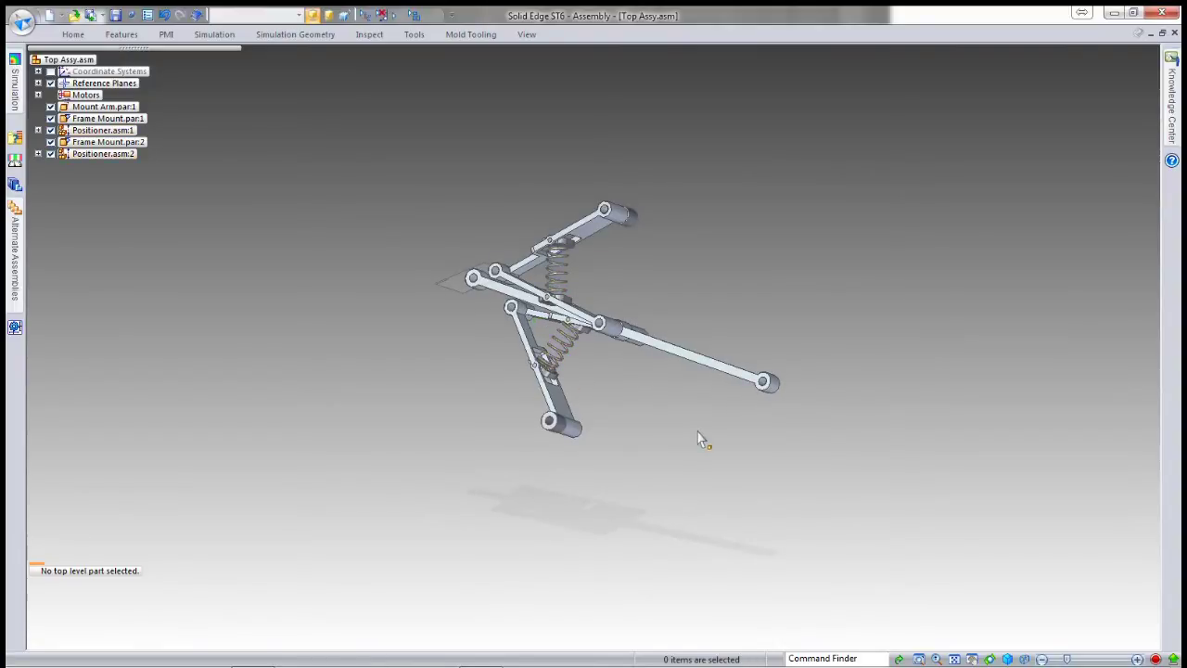
# Step: With Move Components, swing the mount arm and lift the long arm until nearly horizontal
pyautogui.rightClick(751, 297)
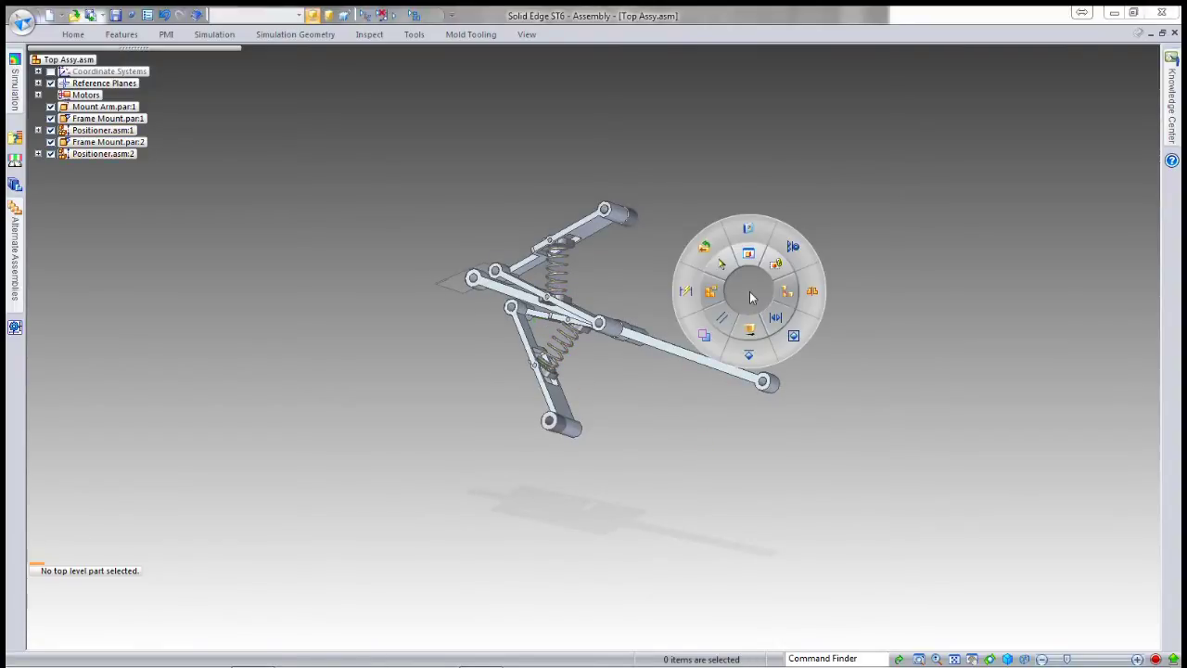
pyautogui.click(751, 323)
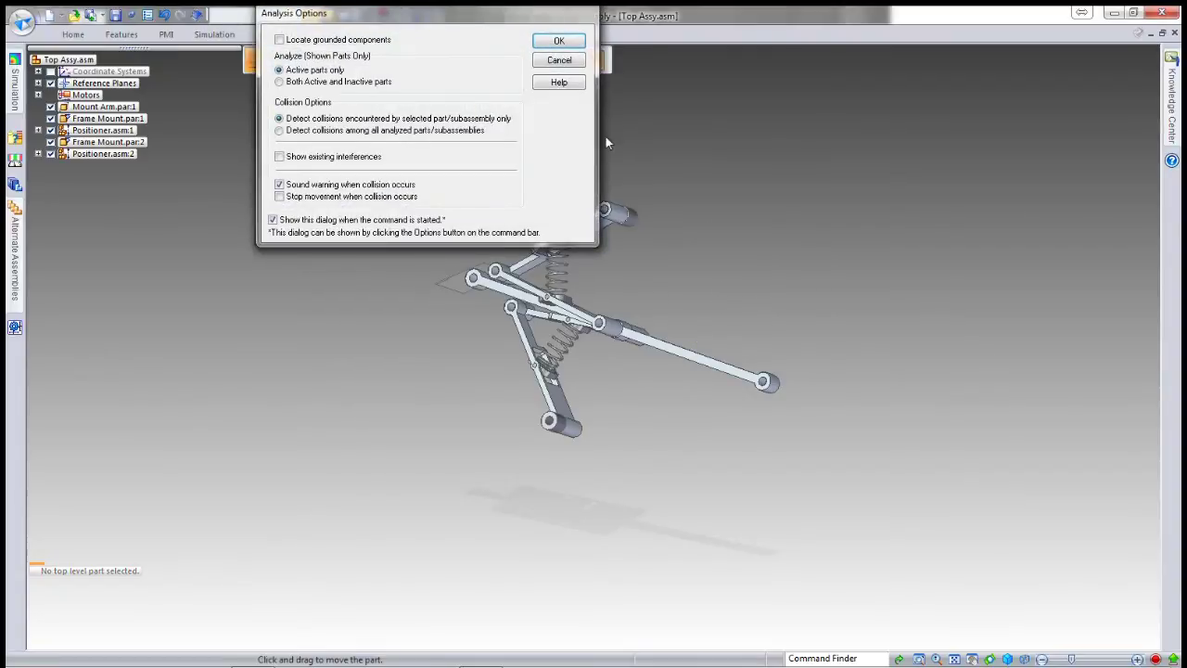
pyautogui.click(559, 43)
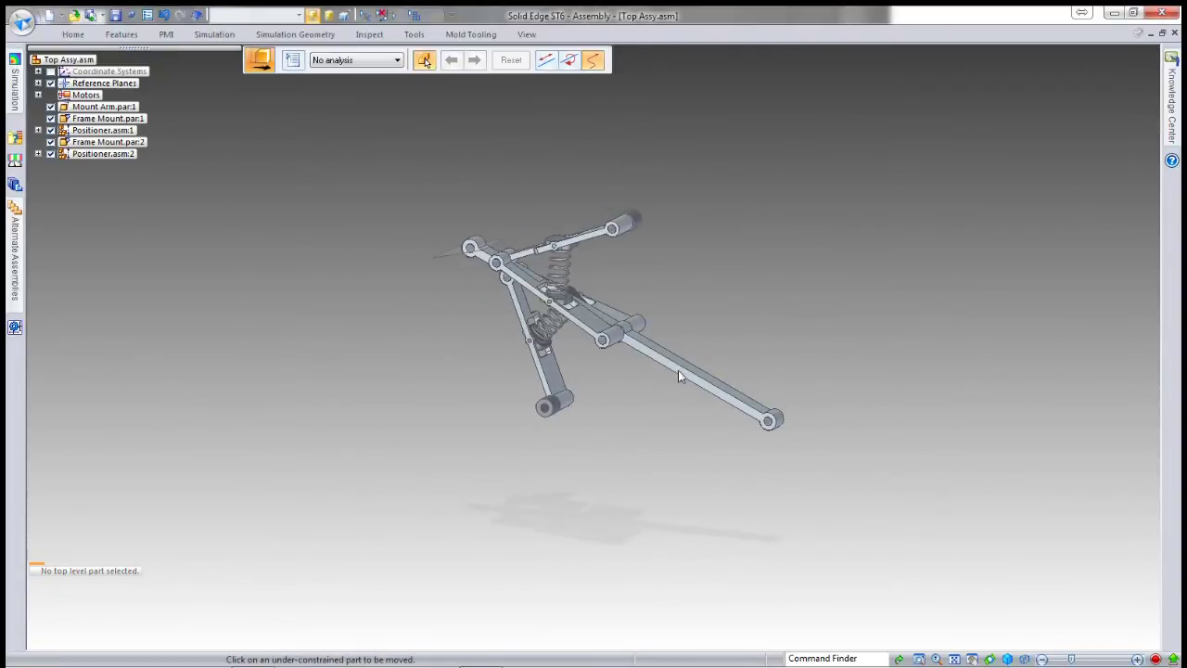
pyautogui.scroll(3, 678, 375)
pyautogui.moveTo(676, 361); pyautogui.dragTo(649, 406)
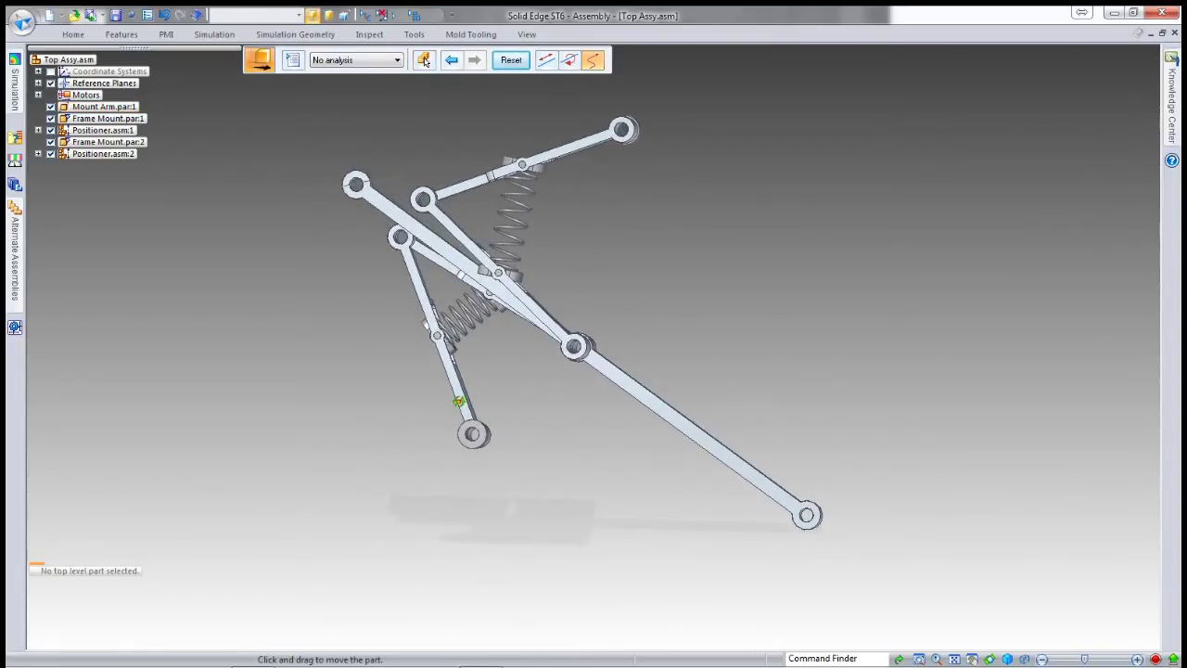
pyautogui.moveTo(631, 387); pyautogui.dragTo(713, 246)
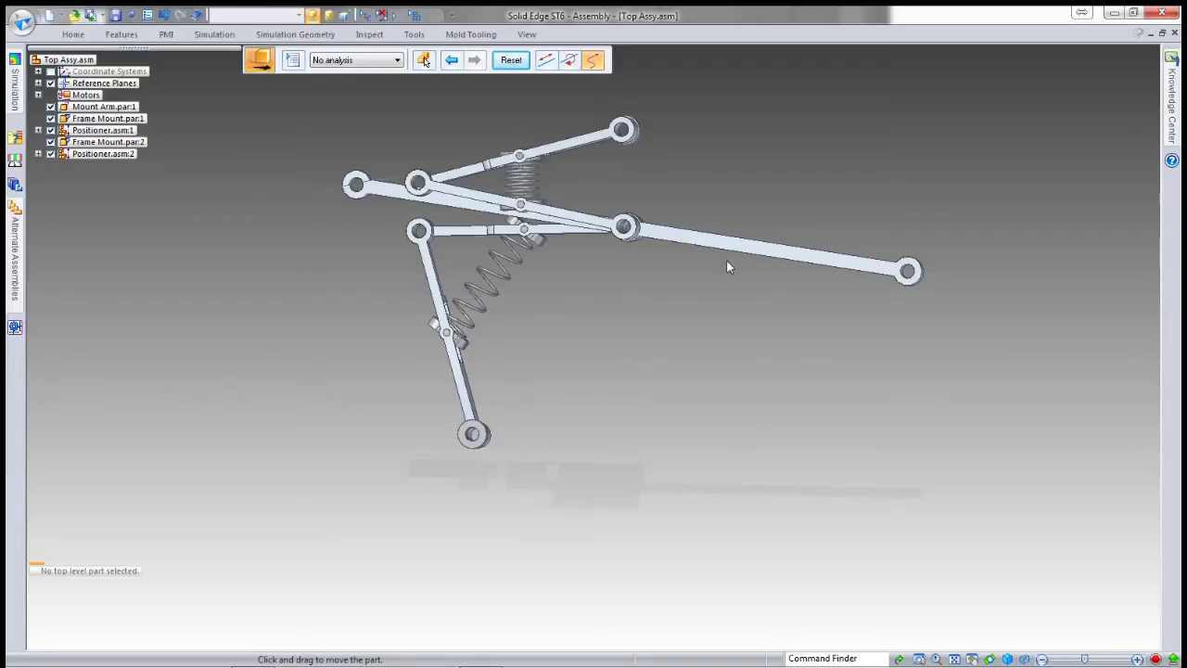
pyautogui.moveTo(751, 246); pyautogui.dragTo(776, 152)
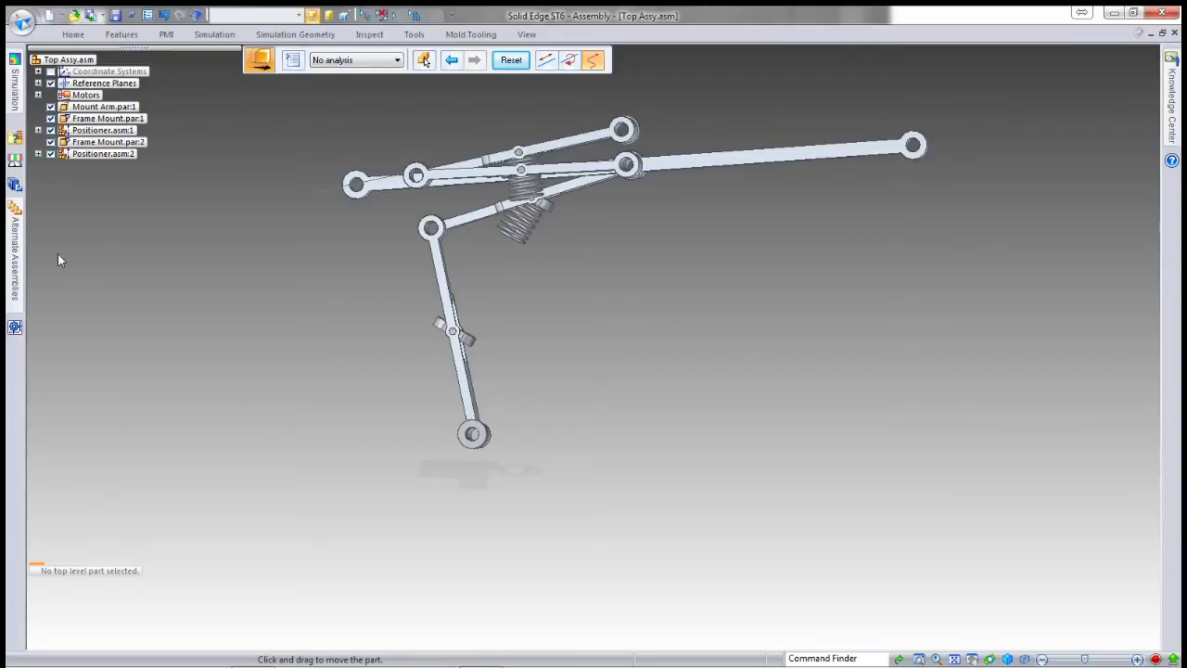
# Step: Create a minimum distance sensor between the two upper spring seat faces, reading 18.55 mm
pyautogui.click(17, 163)
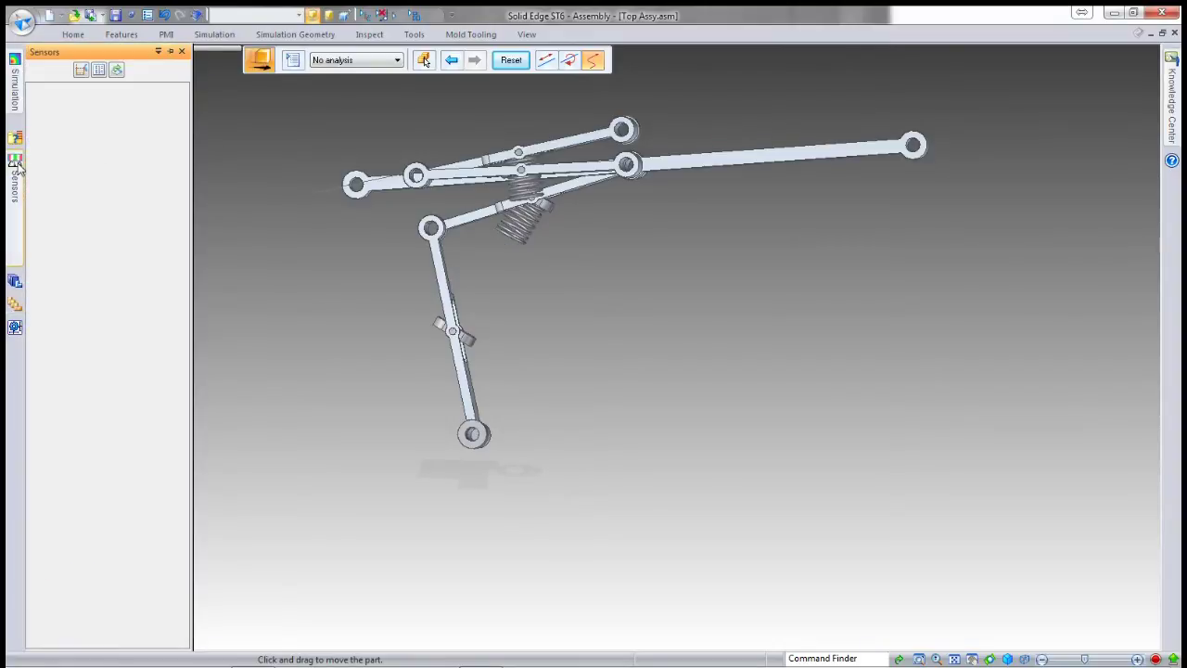
pyautogui.click(82, 72)
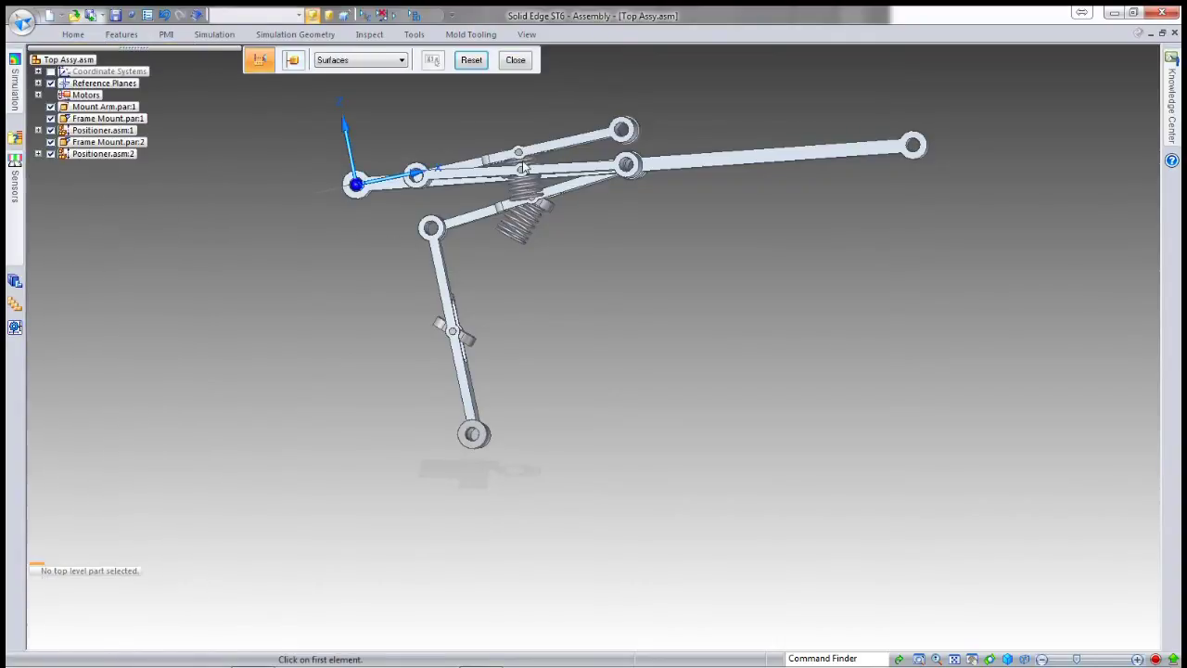
pyautogui.scroll(6, 524, 167)
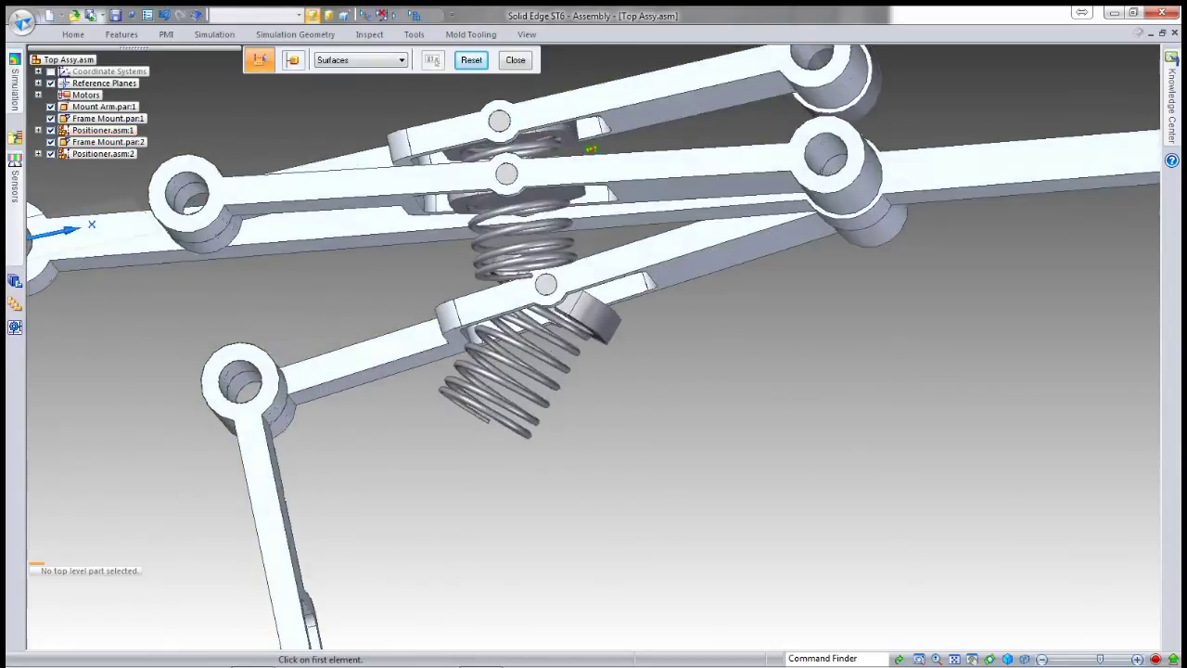
pyautogui.scroll(5, 518, 139)
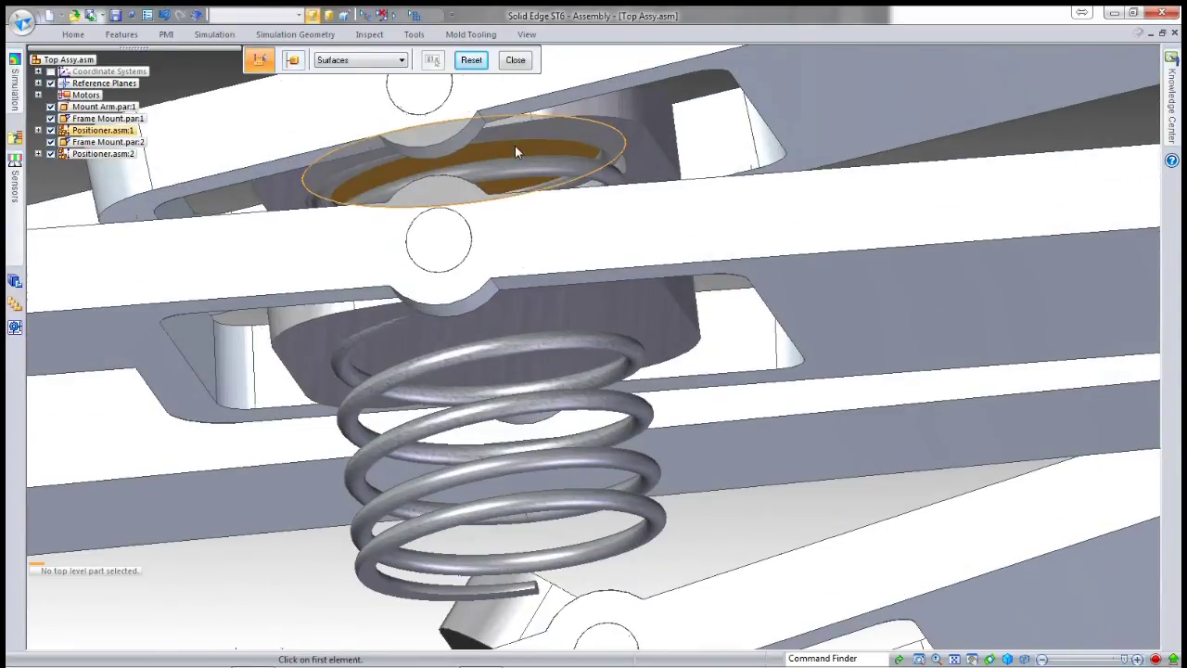
pyautogui.click(515, 148)
pyautogui.scroll(-8, 603, 130)
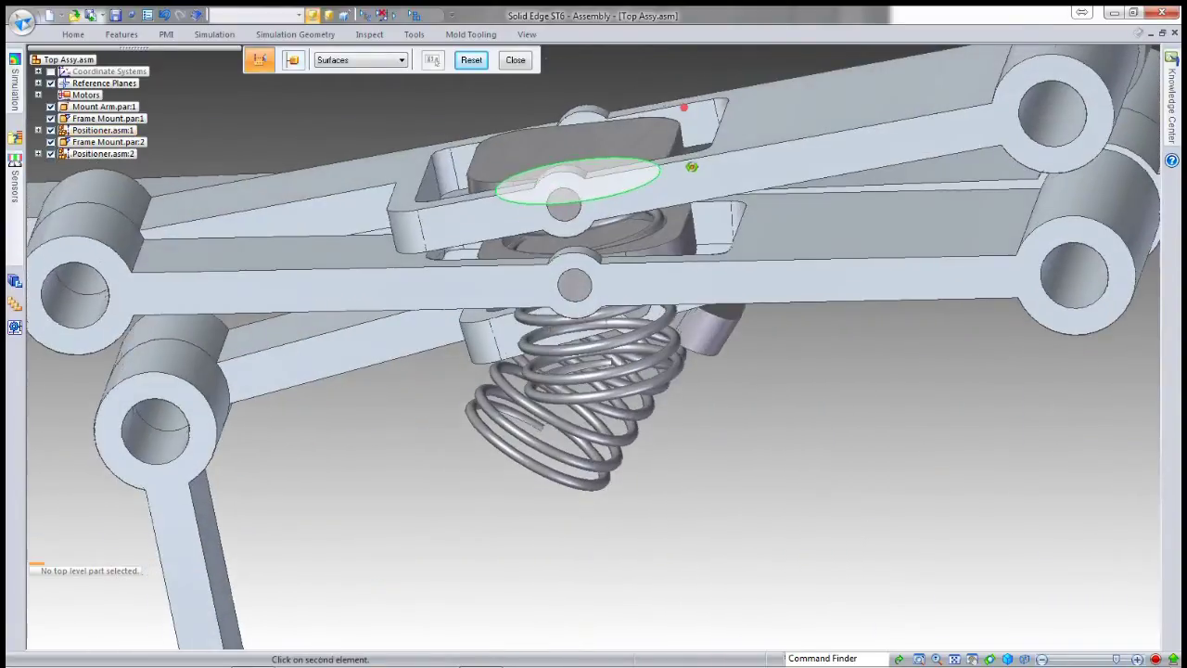
pyautogui.click(625, 237)
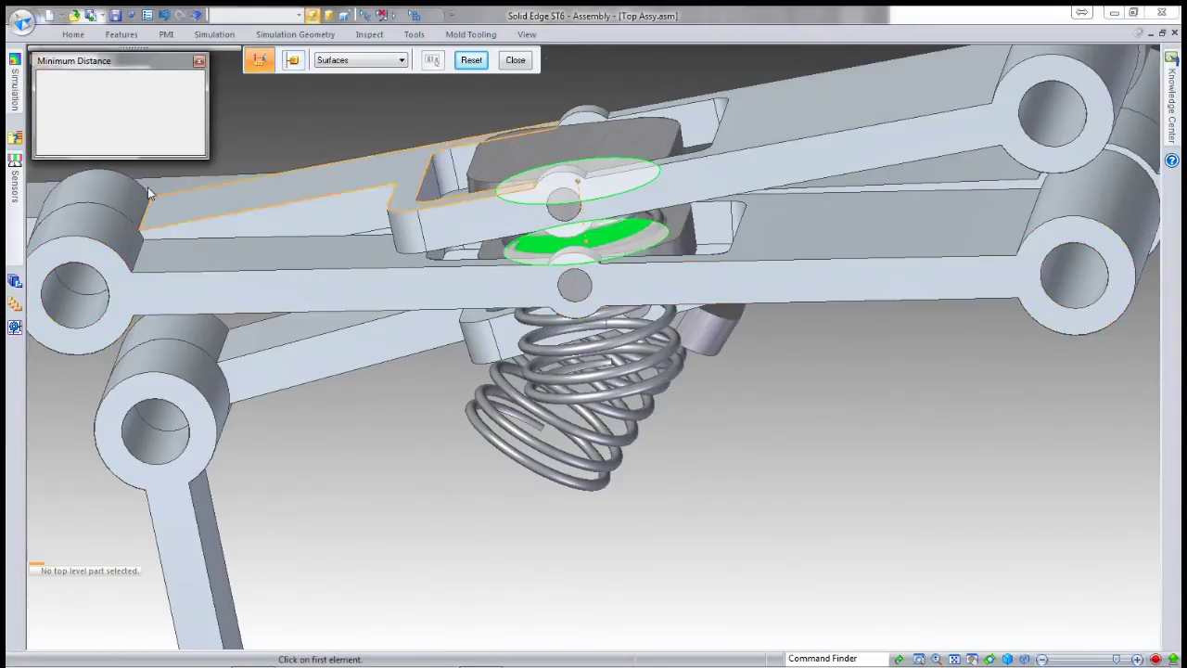
pyautogui.click(516, 60)
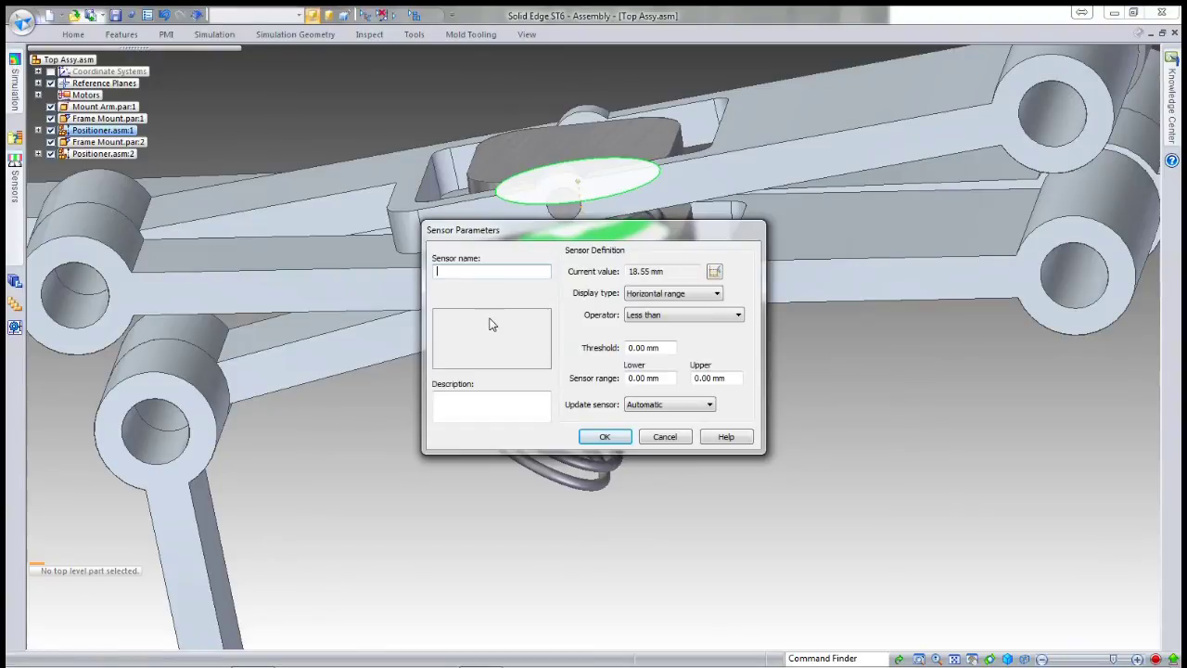
# Step: Define a True/False sensor named Top Spring, triggering when not between 24 and 210 mm
pyautogui.write('Top Spring')
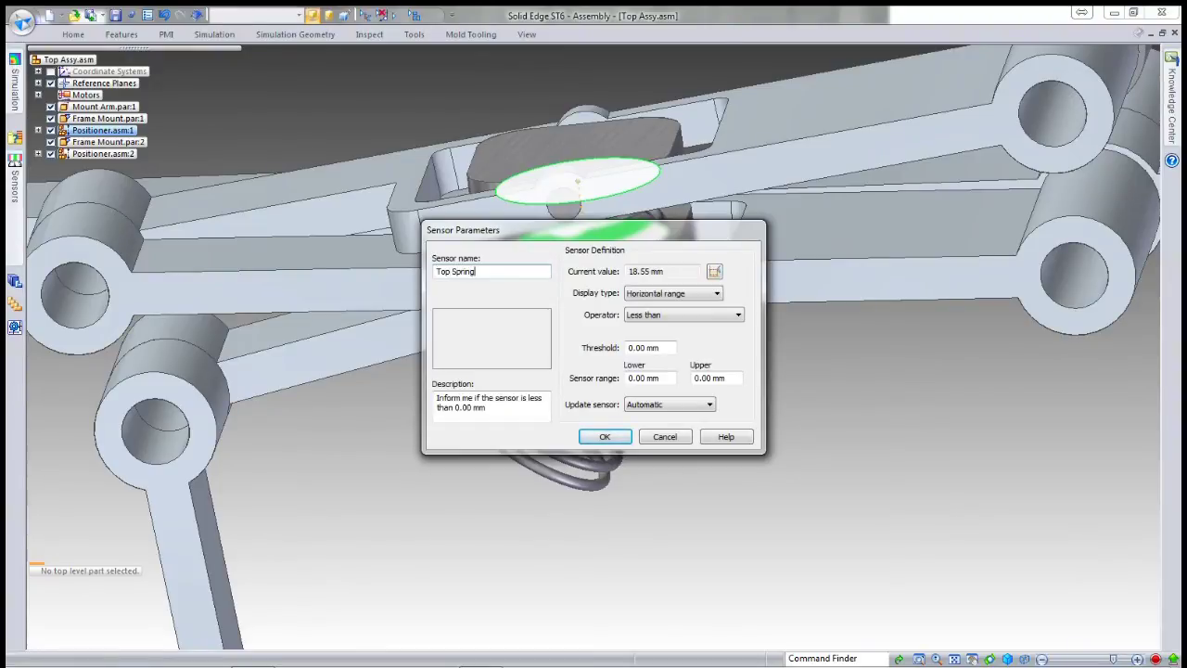
pyautogui.press('Tab')
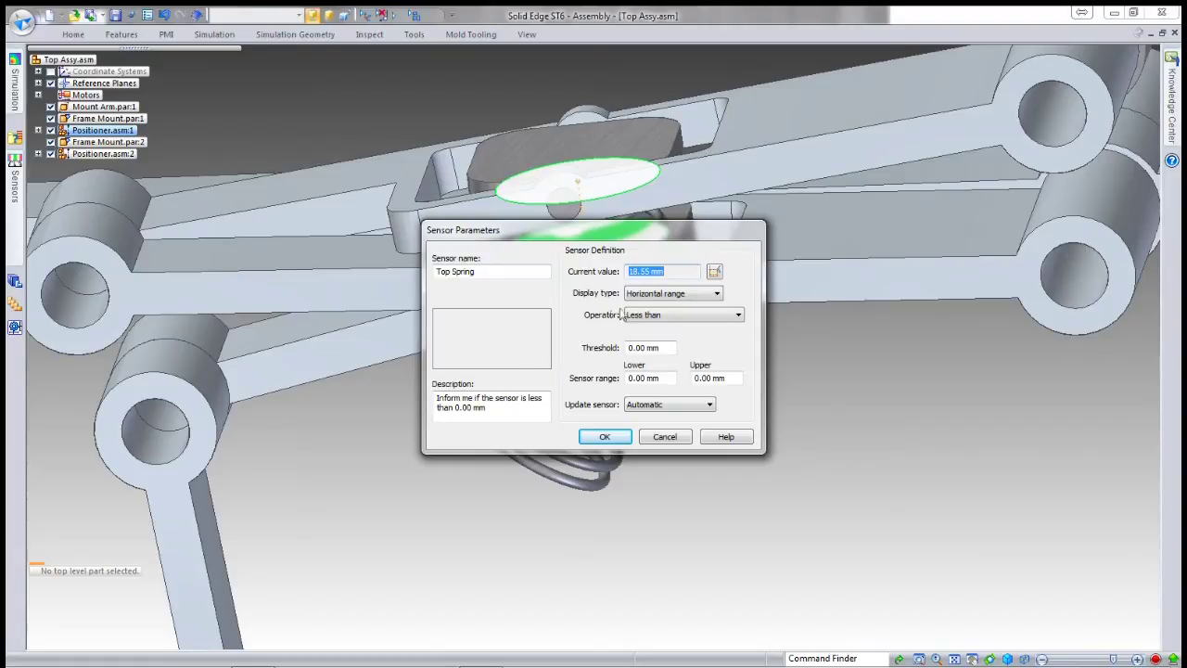
pyautogui.click(637, 295)
pyautogui.click(645, 307)
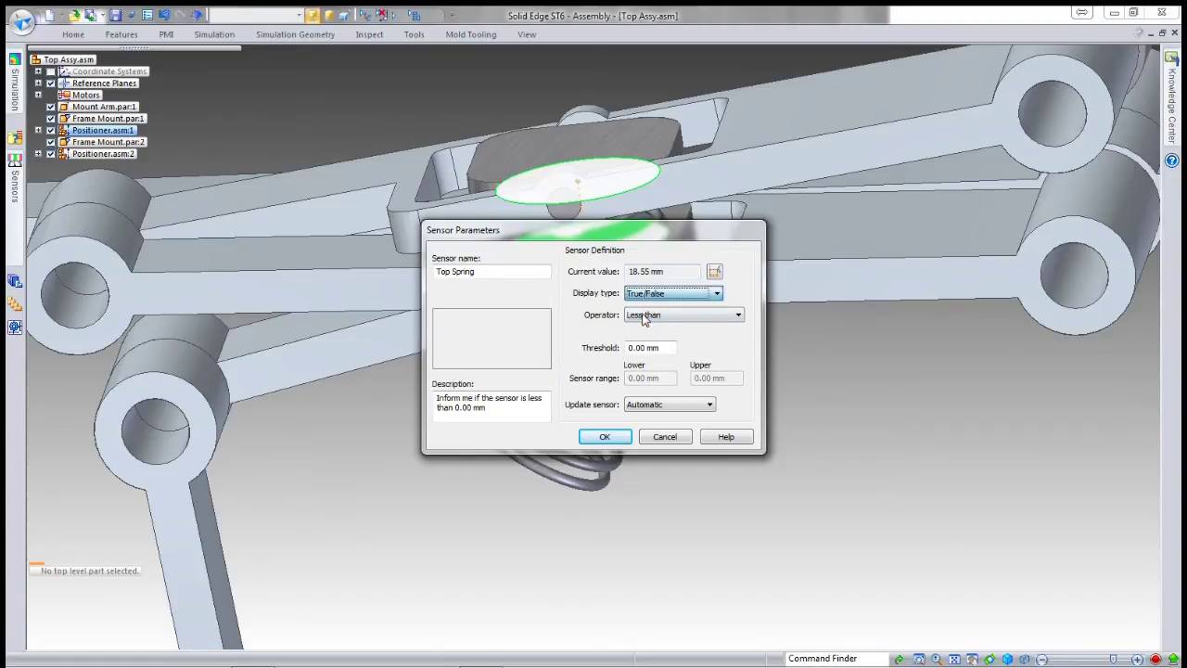
pyautogui.click(678, 316)
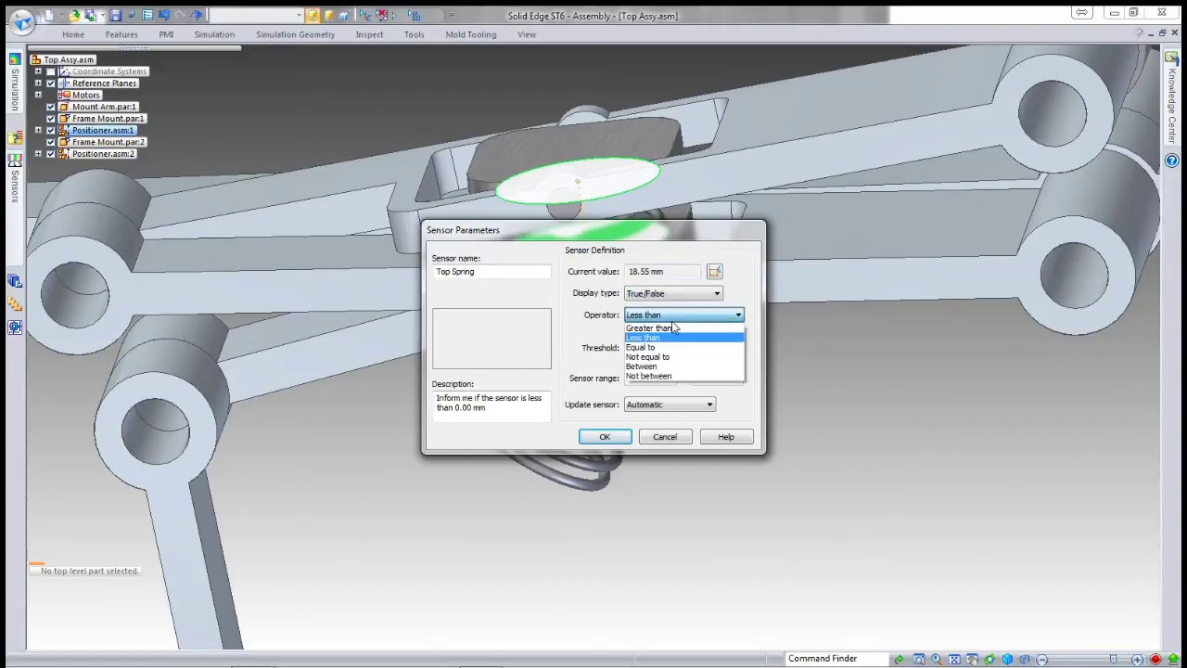
pyautogui.click(668, 377)
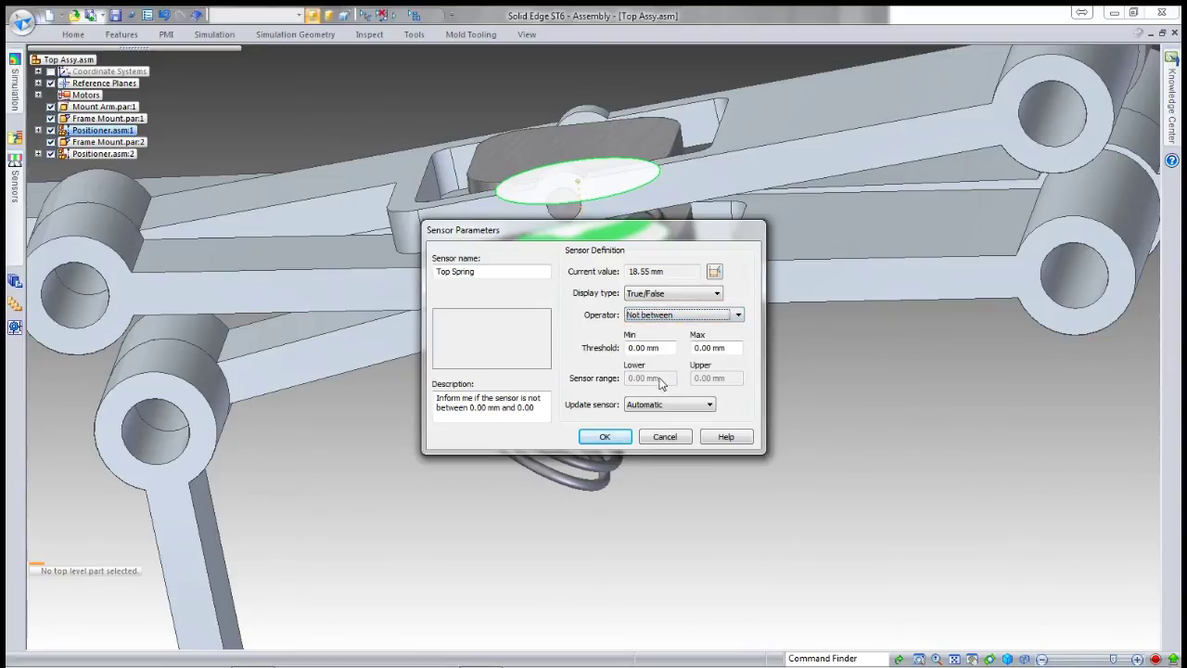
pyautogui.moveTo(660, 348); pyautogui.dragTo(618, 347)
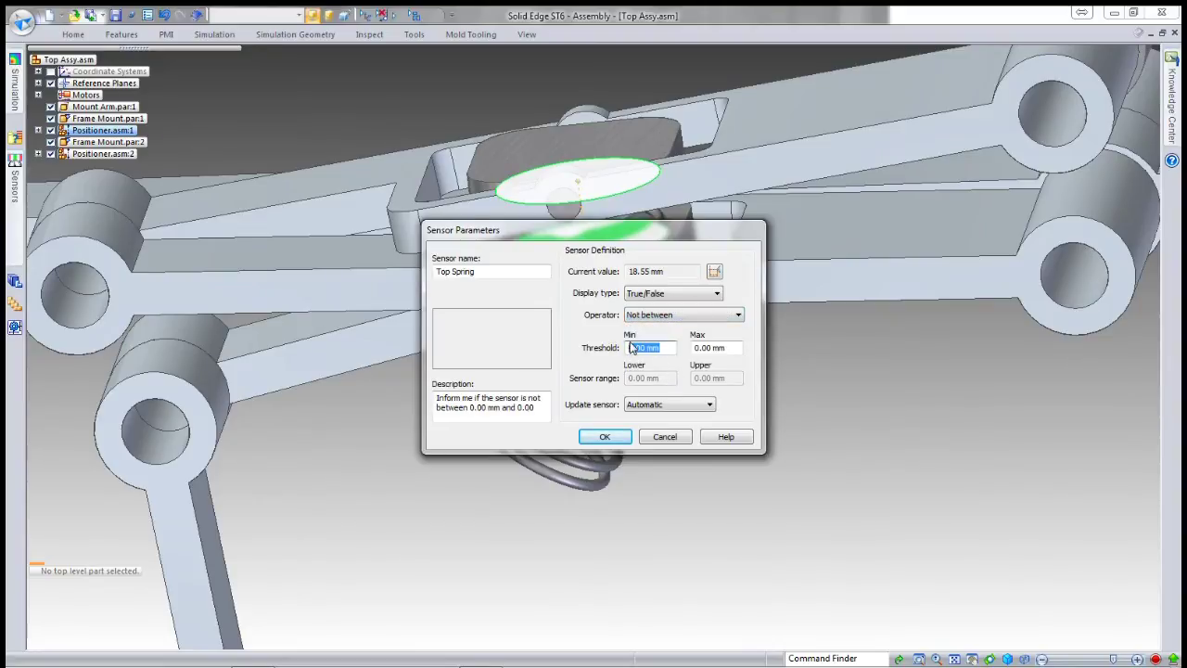
pyautogui.write('24')
pyautogui.press('Tab')
pyautogui.write('210')
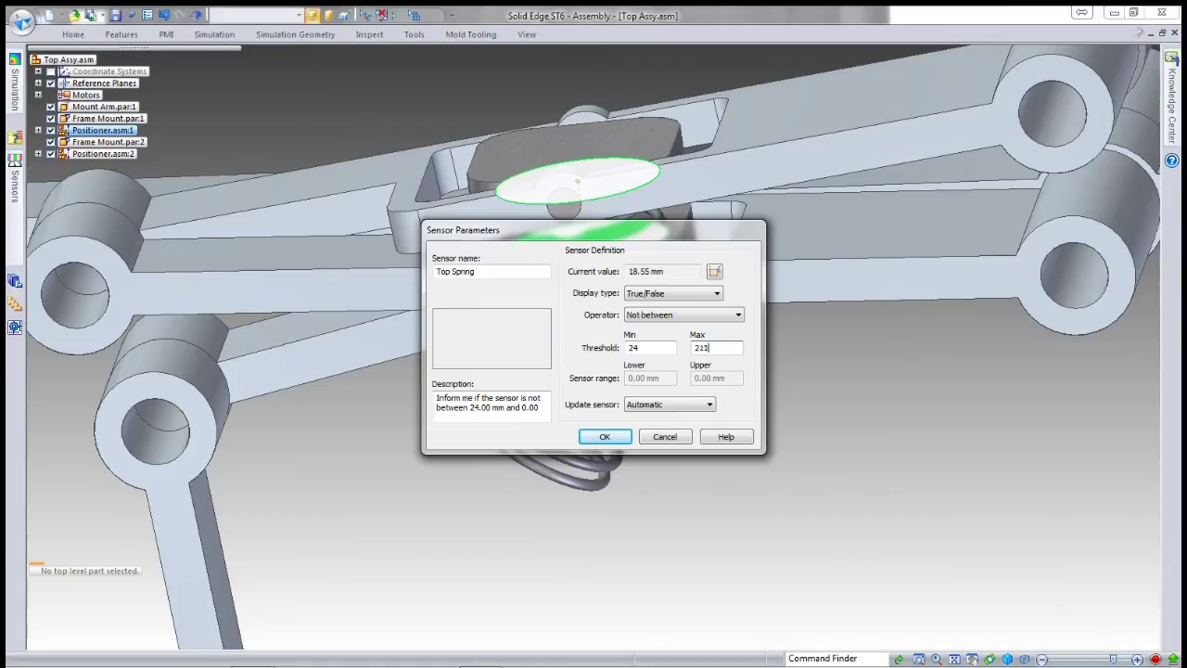
pyautogui.press('Tab')
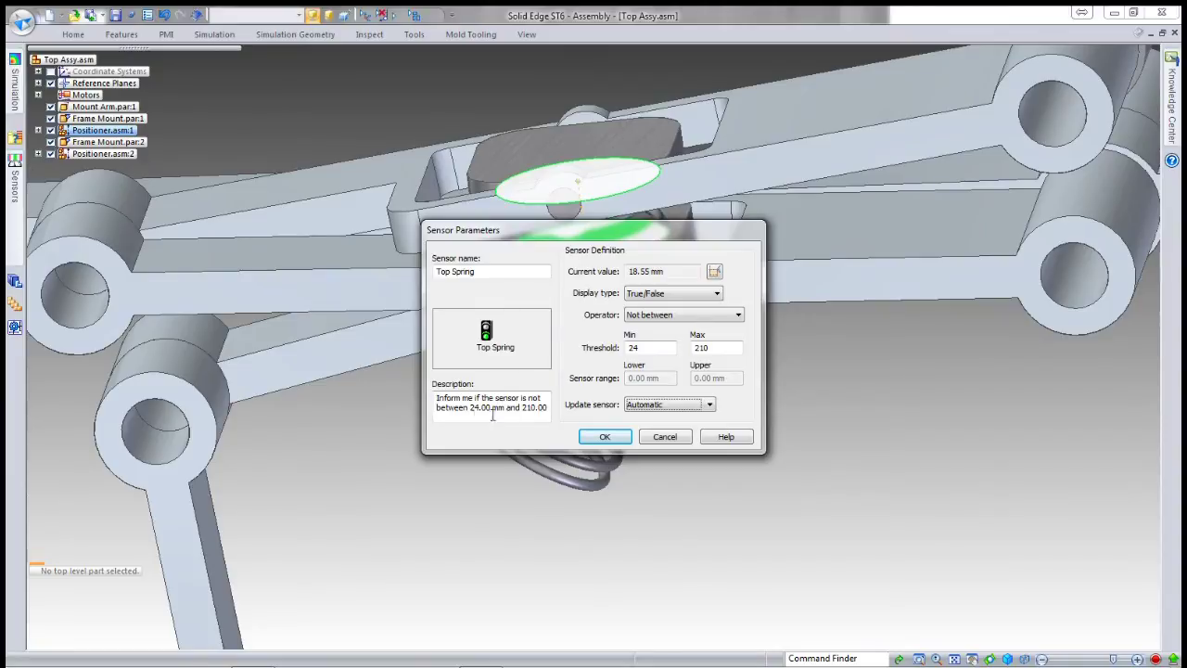
pyautogui.click(622, 439)
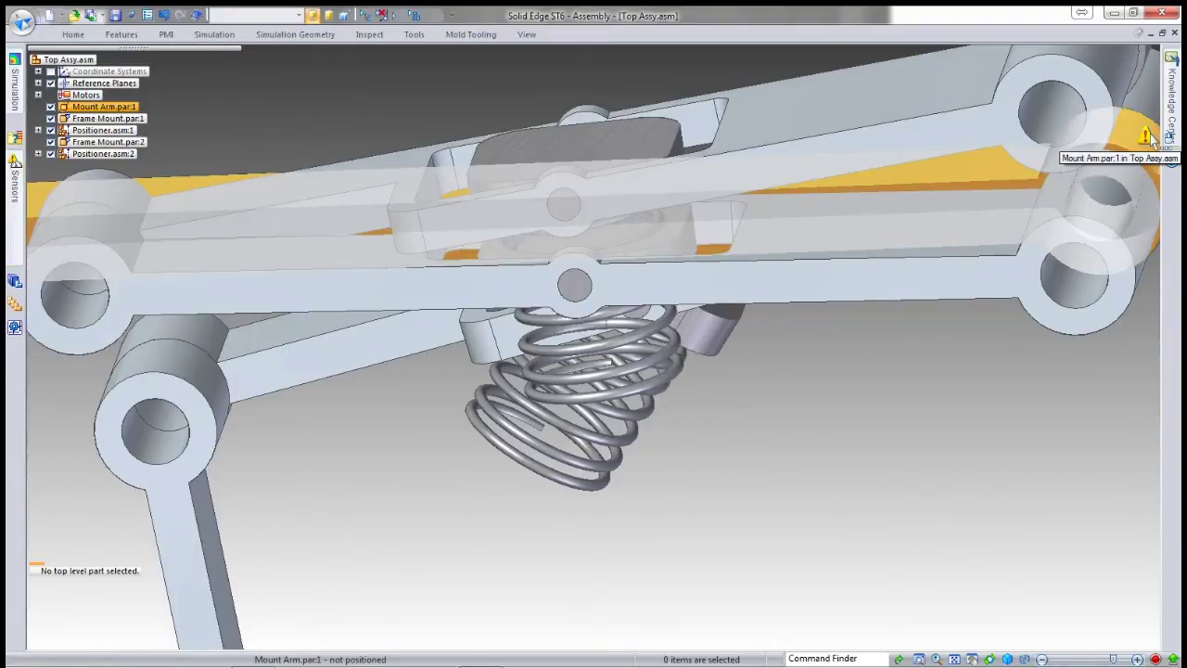
# Step: Inspect the Top Spring violation, dismiss the notice, and show the Sensors list
pyautogui.click(1146, 136)
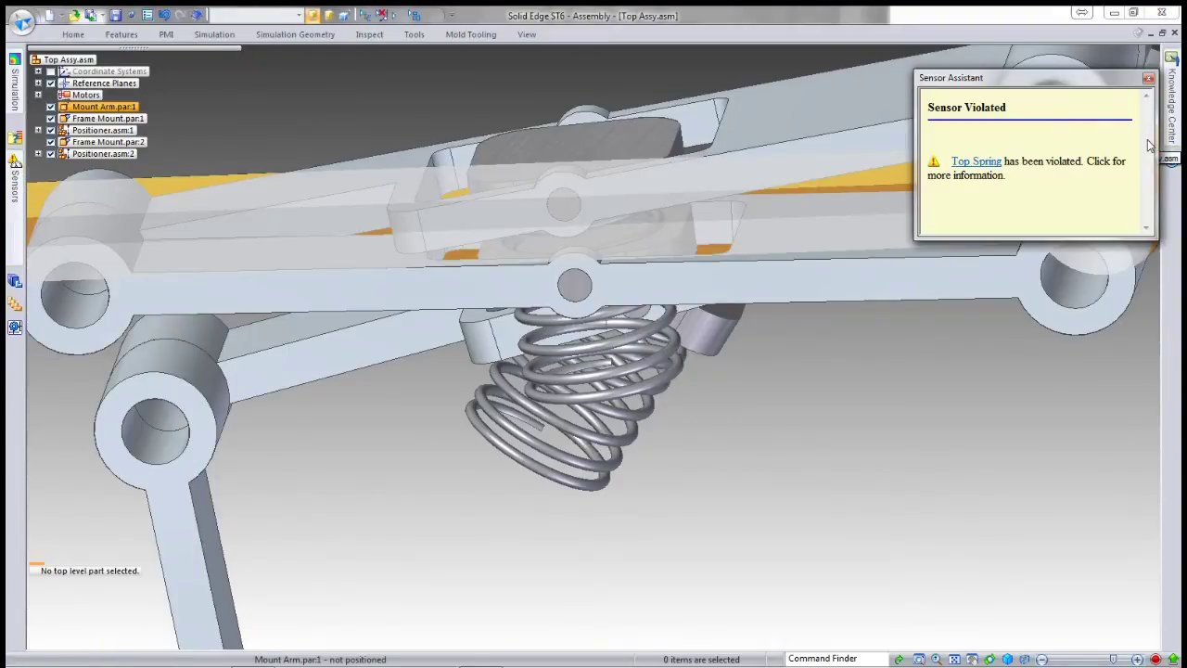
pyautogui.click(976, 162)
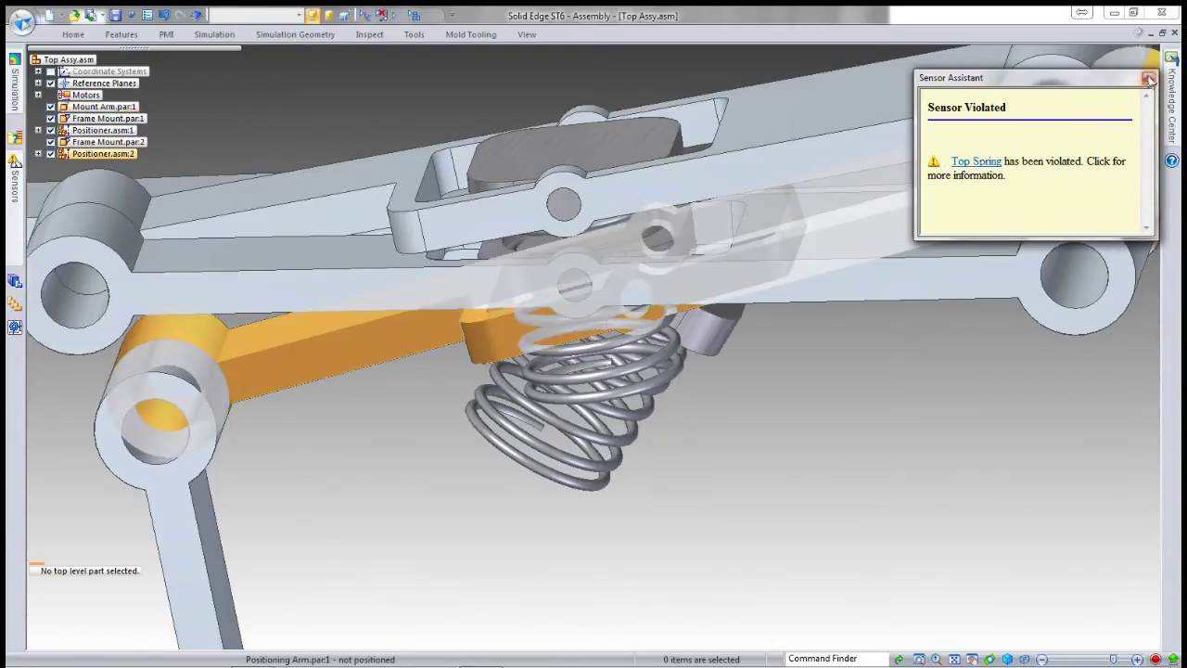
pyautogui.click(1148, 78)
pyautogui.click(15, 186)
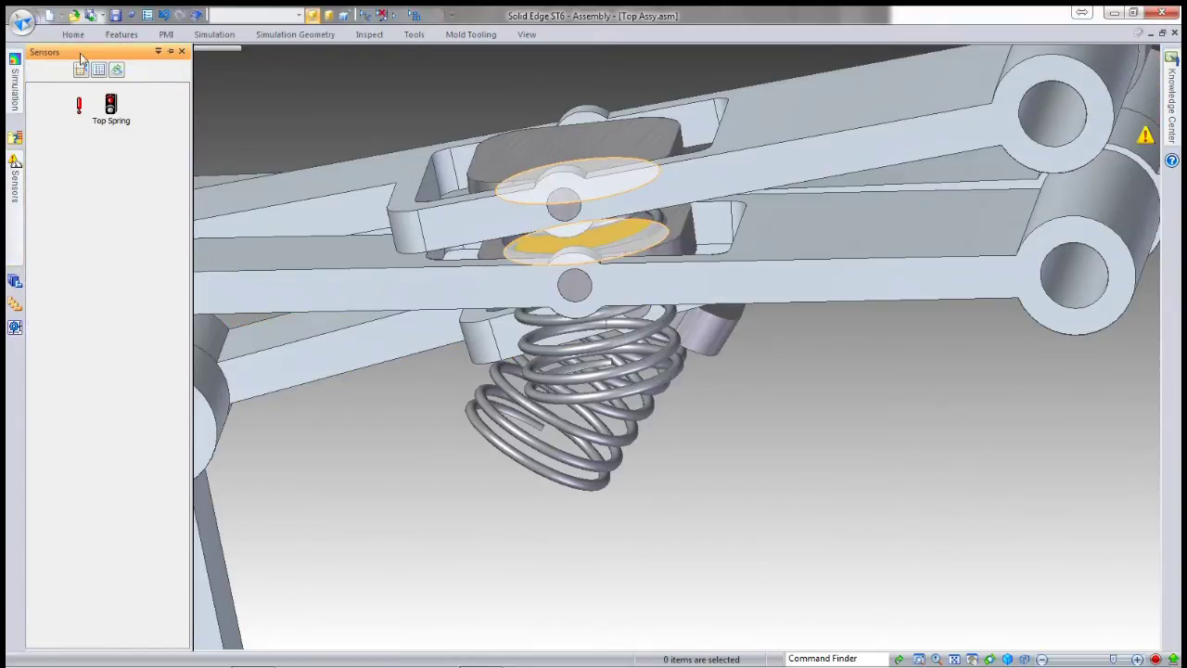
# Step: Measure the minimum distance between the lower spring seat faces, now 210.83 mm
pyautogui.click(80, 71)
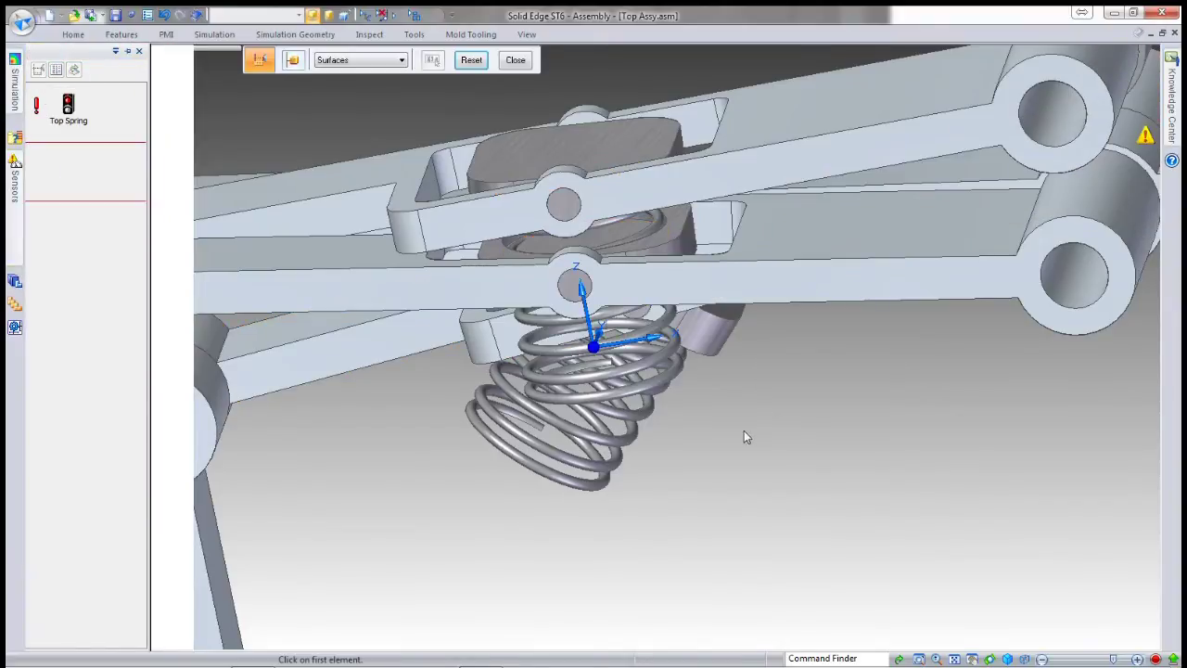
pyautogui.scroll(4, 735, 375)
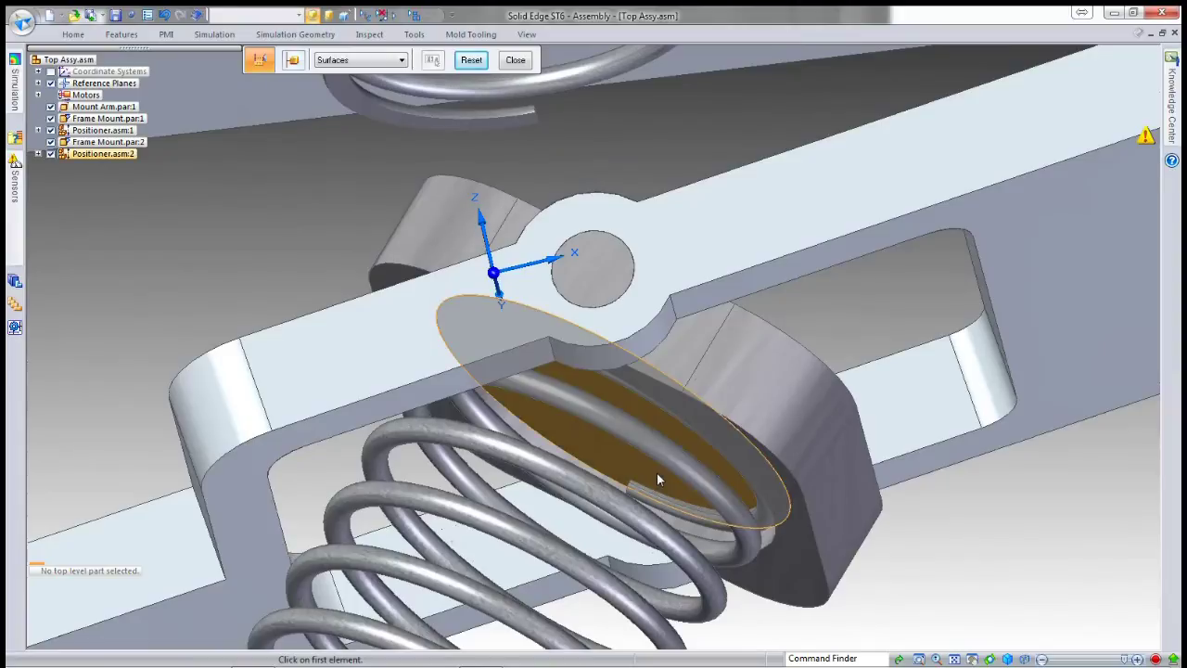
pyautogui.click(657, 472)
pyautogui.scroll(-2, 688, 456)
pyautogui.scroll(-3, 833, 277)
pyautogui.moveTo(833, 276); pyautogui.dragTo(653, 605, button='middle')
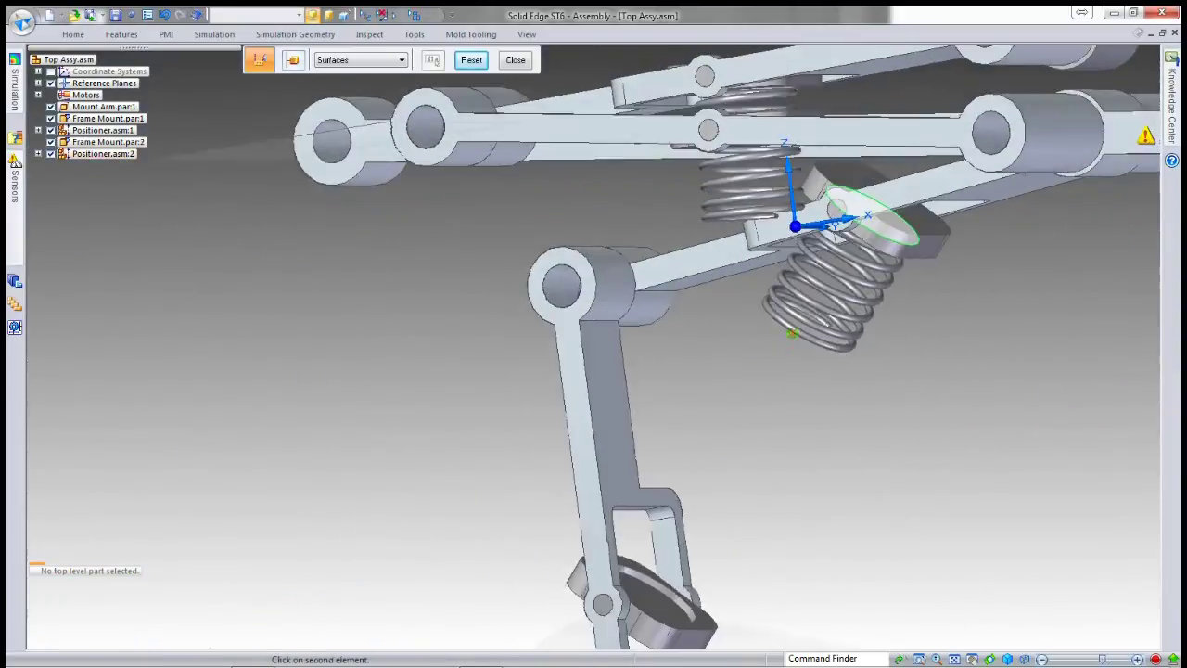
pyautogui.click(654, 605)
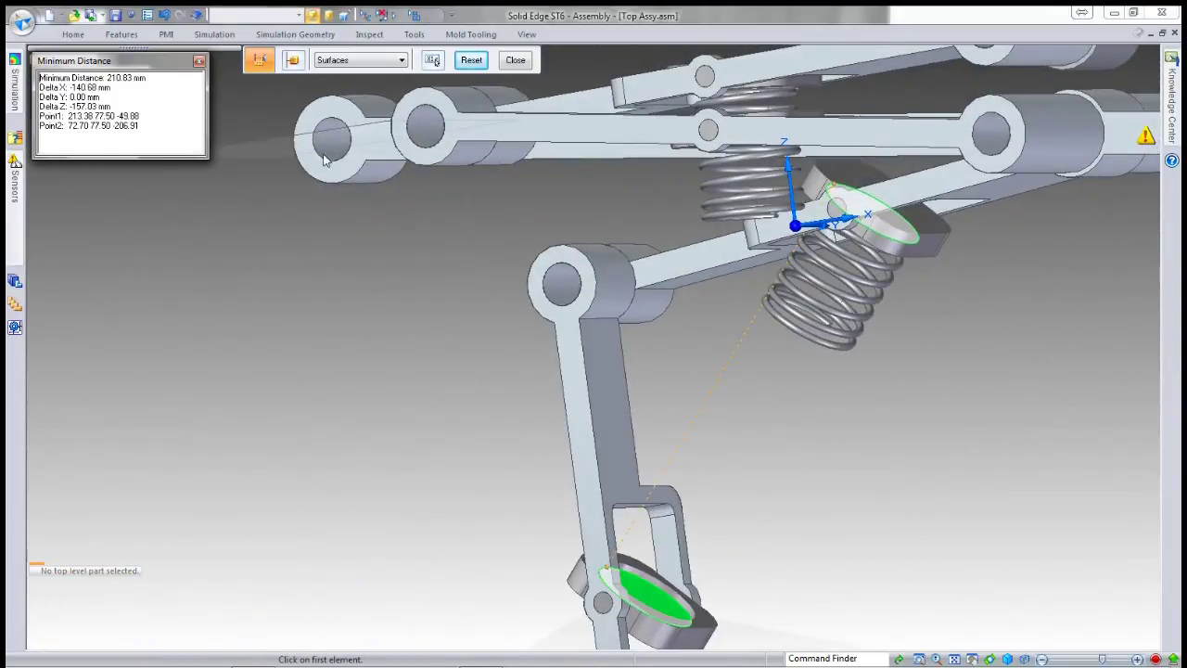
pyautogui.click(516, 60)
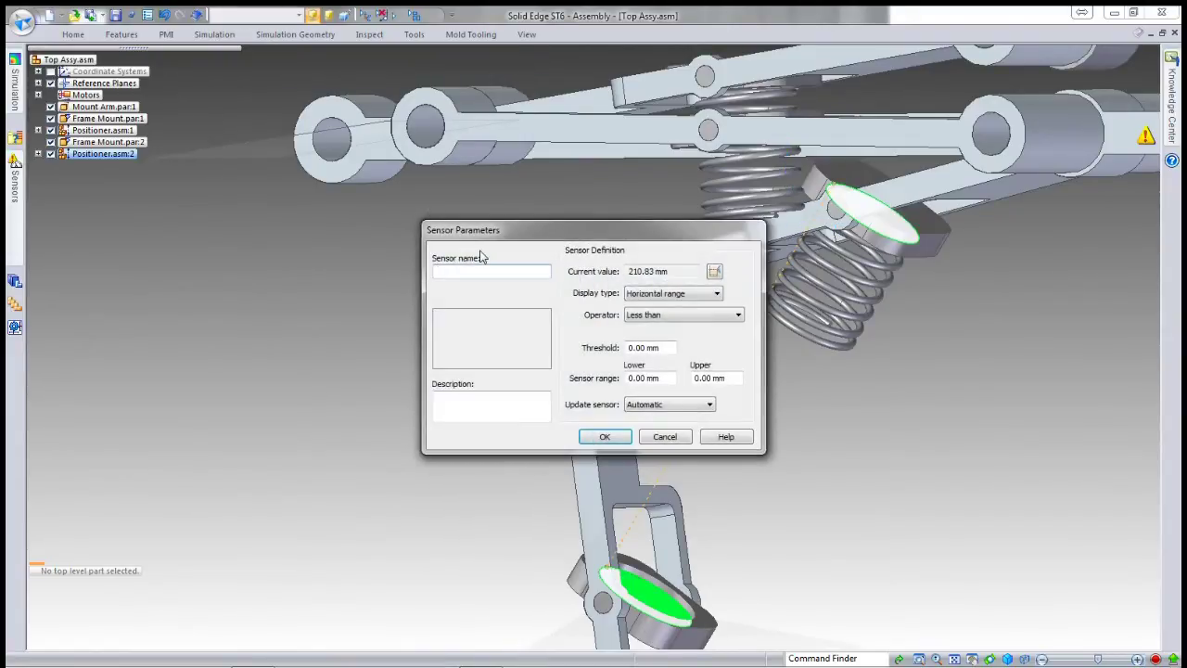
# Step: Name the sensor Bottom Spring Length, True/False, flagging values not between 24 and 210 mm
pyautogui.write('Bottom Spring Length')
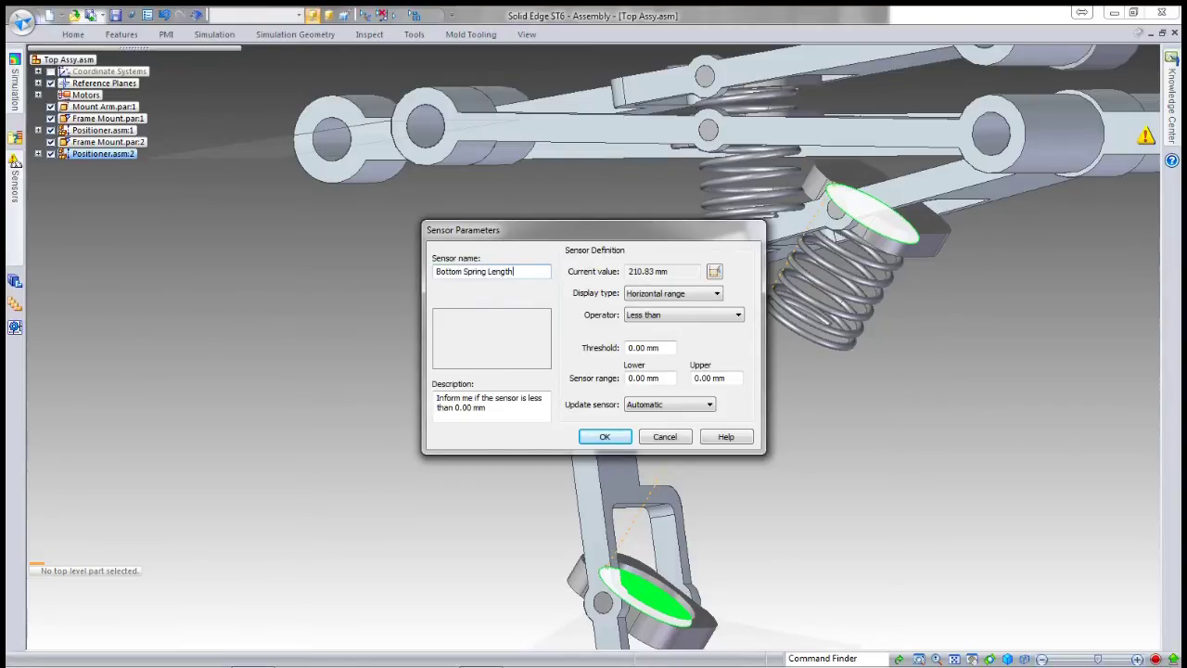
pyautogui.press('Tab')
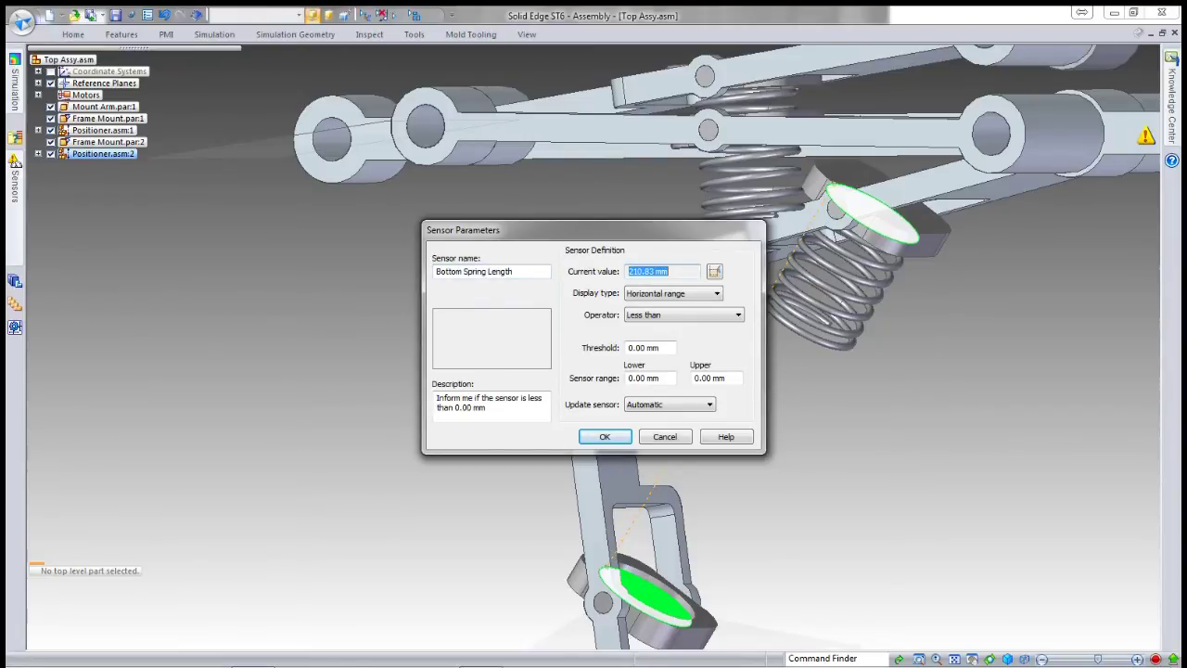
pyautogui.click(695, 294)
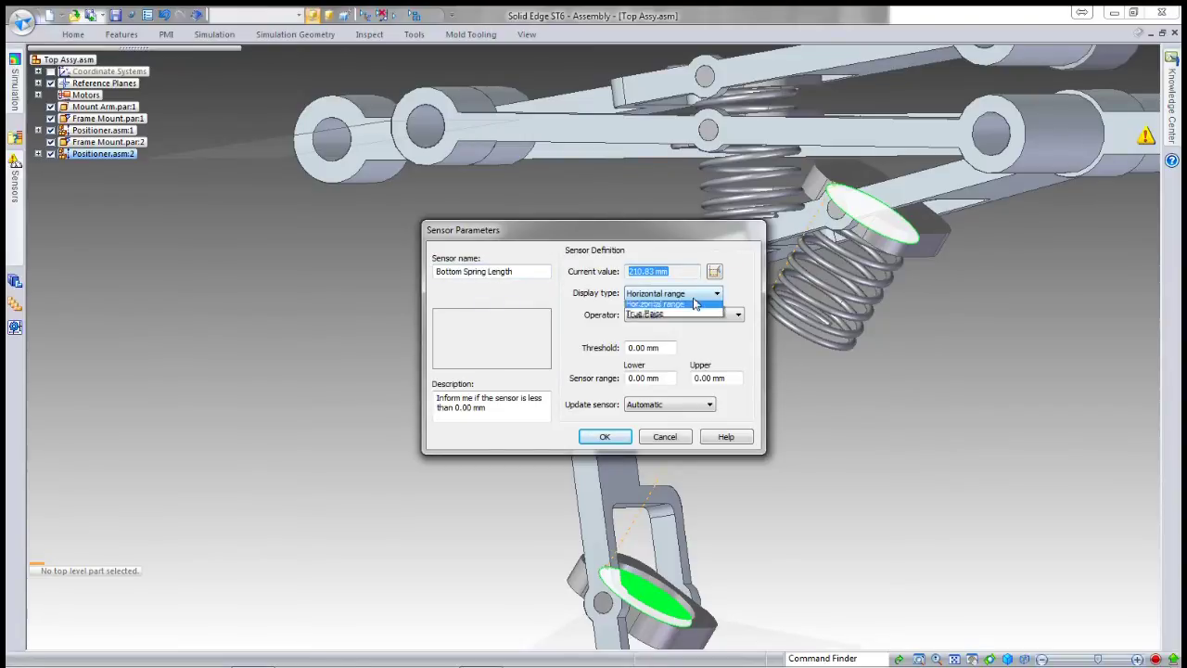
pyautogui.click(689, 317)
pyautogui.click(689, 316)
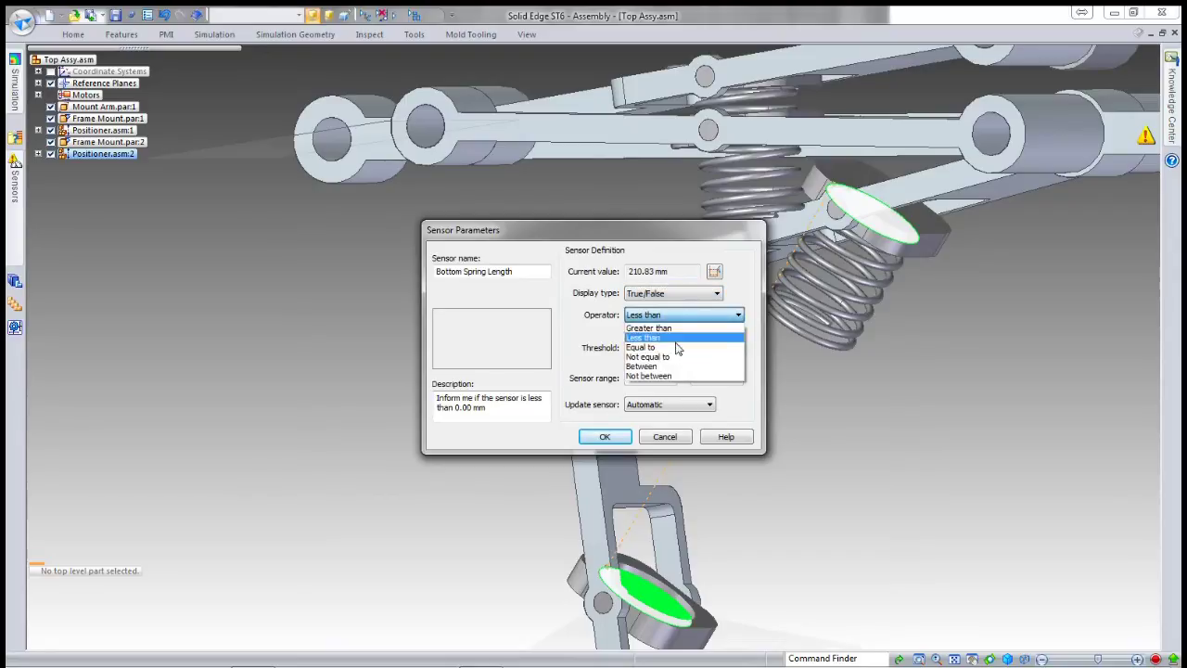
pyautogui.click(670, 378)
pyautogui.moveTo(663, 347); pyautogui.dragTo(599, 335)
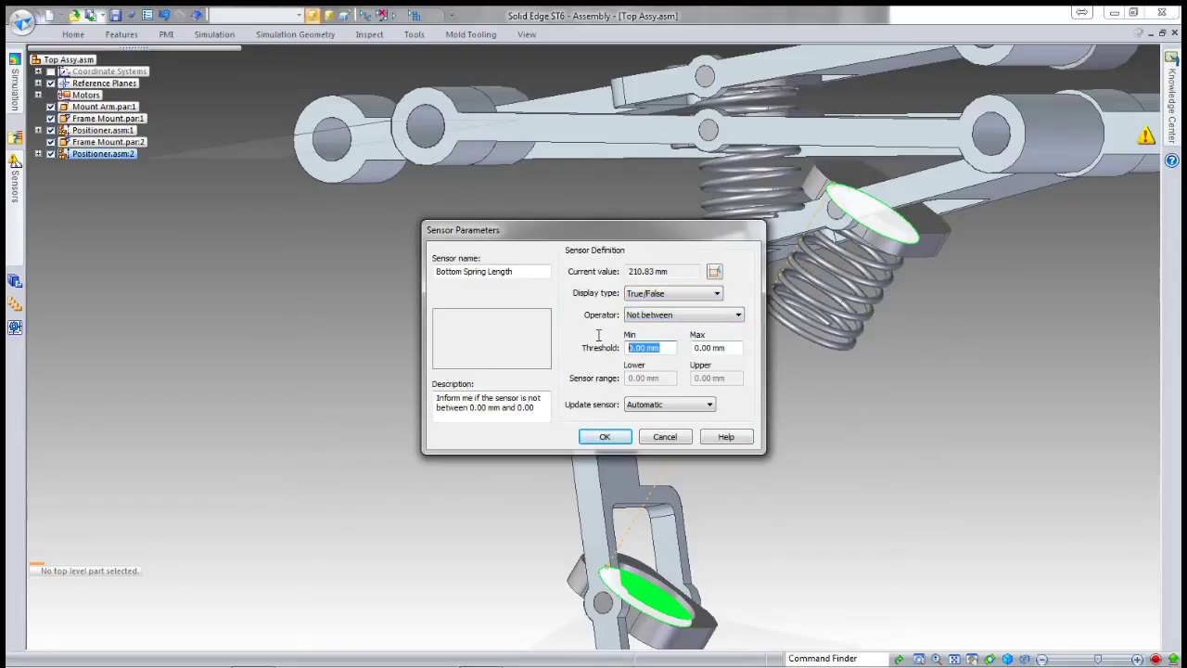
pyautogui.write('24')
pyautogui.press('Tab')
pyautogui.write('210')
pyautogui.press('Tab')
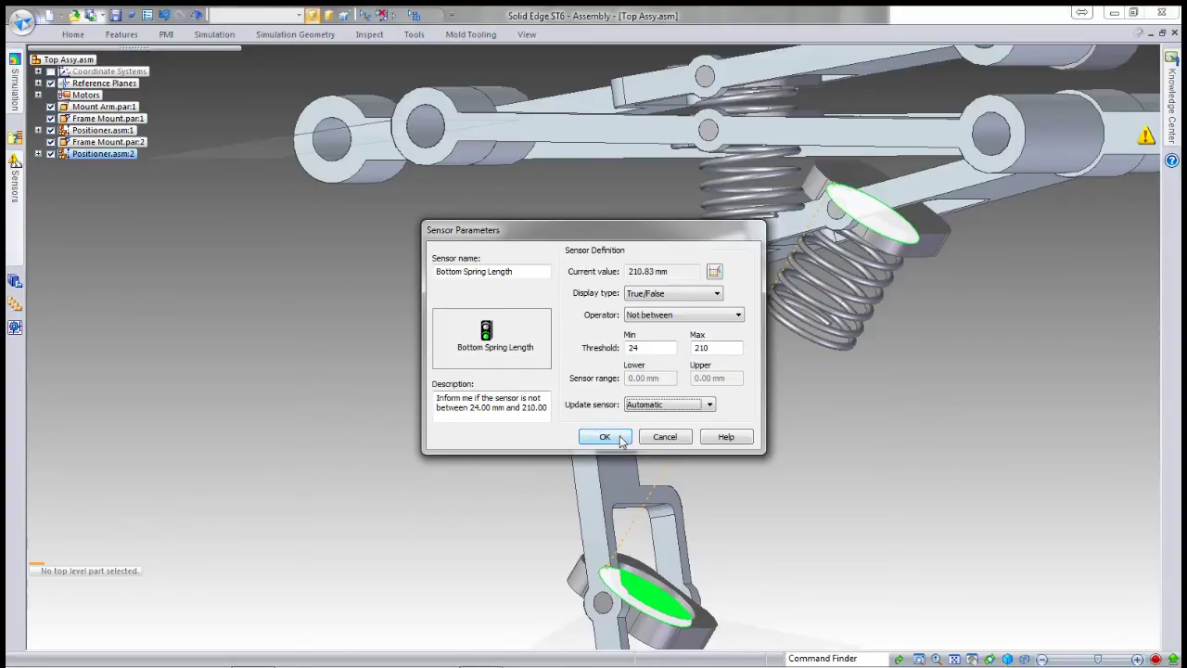
pyautogui.click(607, 437)
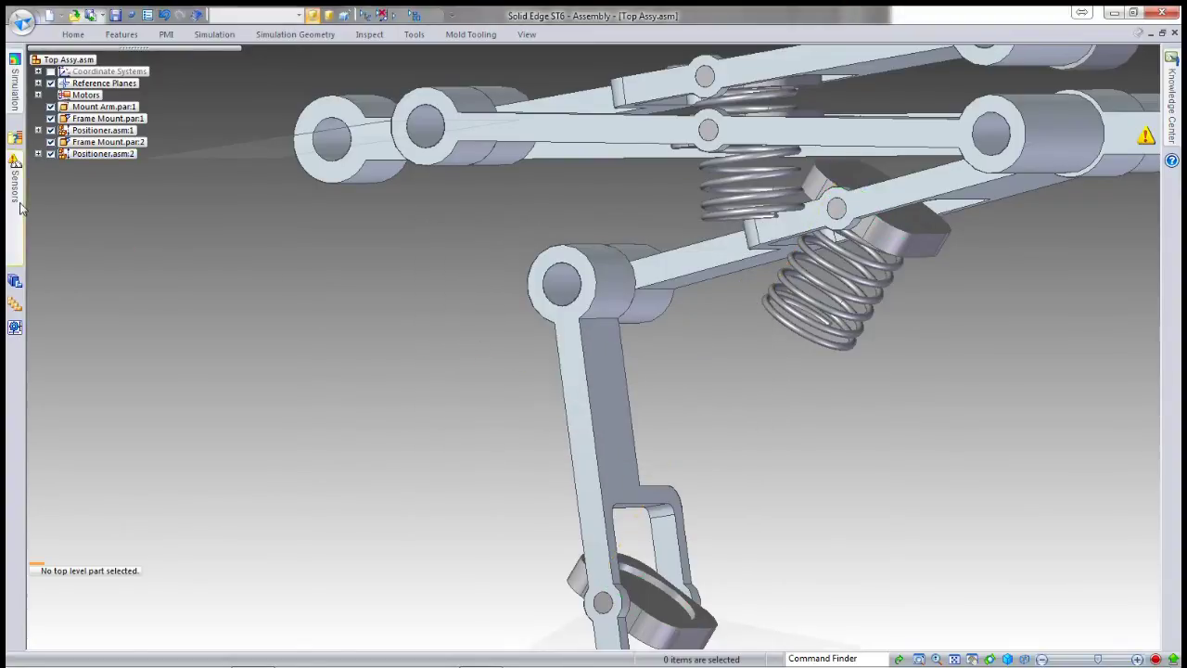
# Step: Drag the long mount arm down from horizontal so it slopes toward its free end
pyautogui.click(17, 194)
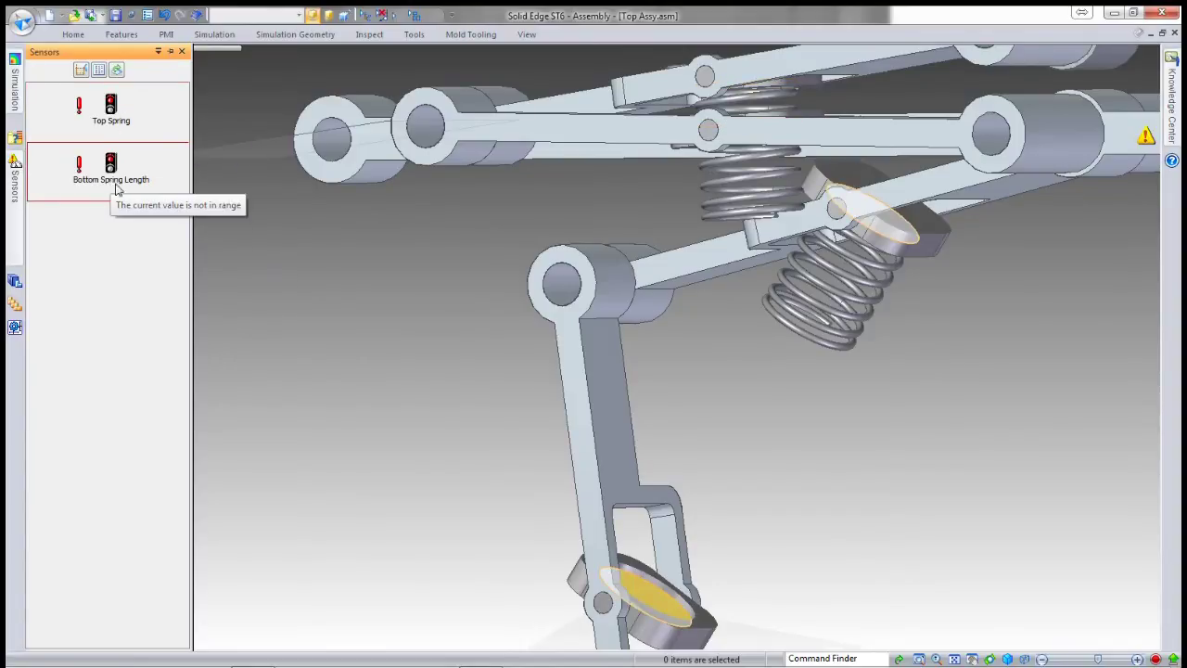
pyautogui.scroll(-3, 371, 246)
pyautogui.scroll(-3, 371, 246)
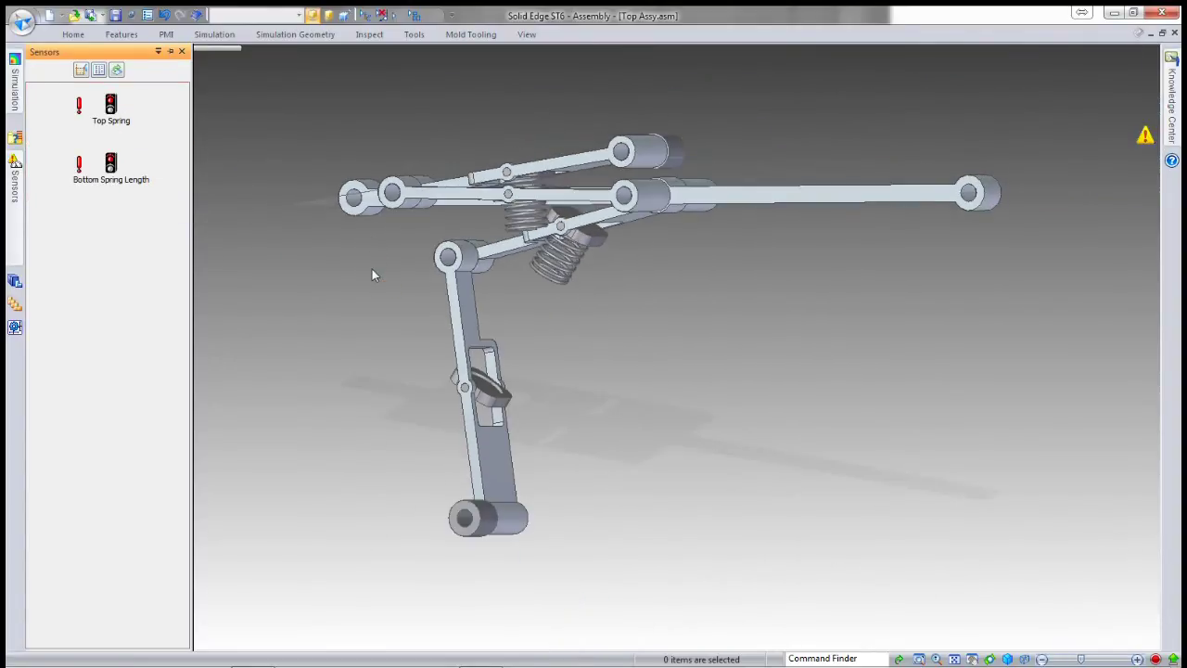
pyautogui.rightClick(372, 269)
pyautogui.click(373, 306)
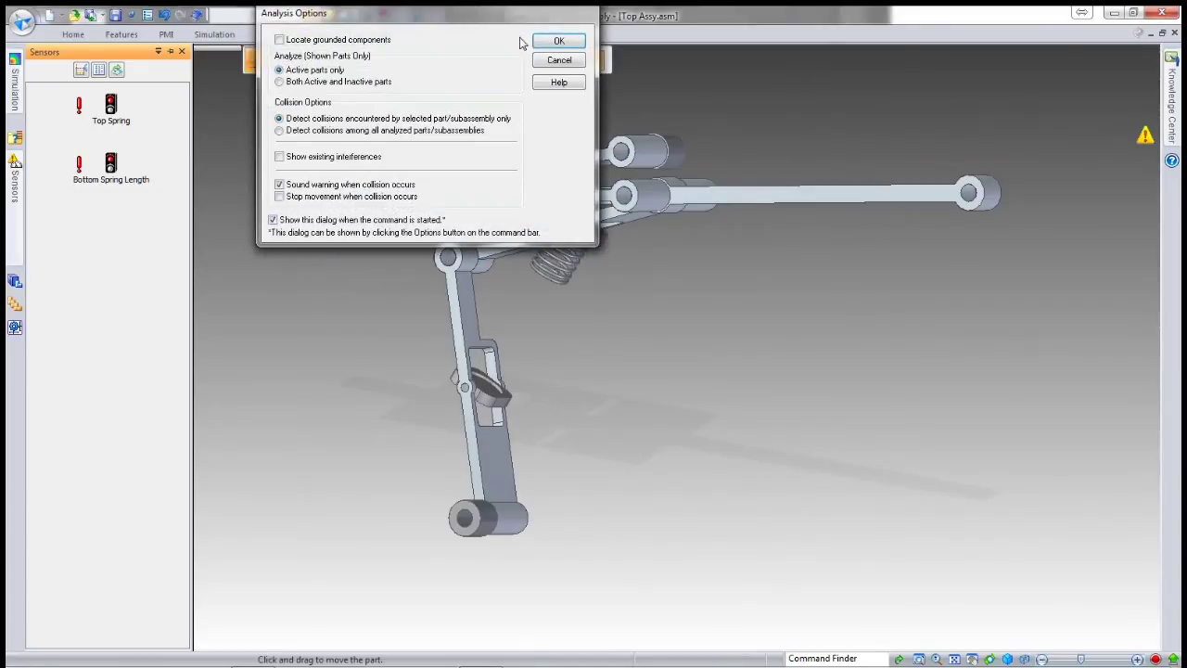
pyautogui.click(556, 42)
pyautogui.moveTo(854, 191); pyautogui.dragTo(833, 250)
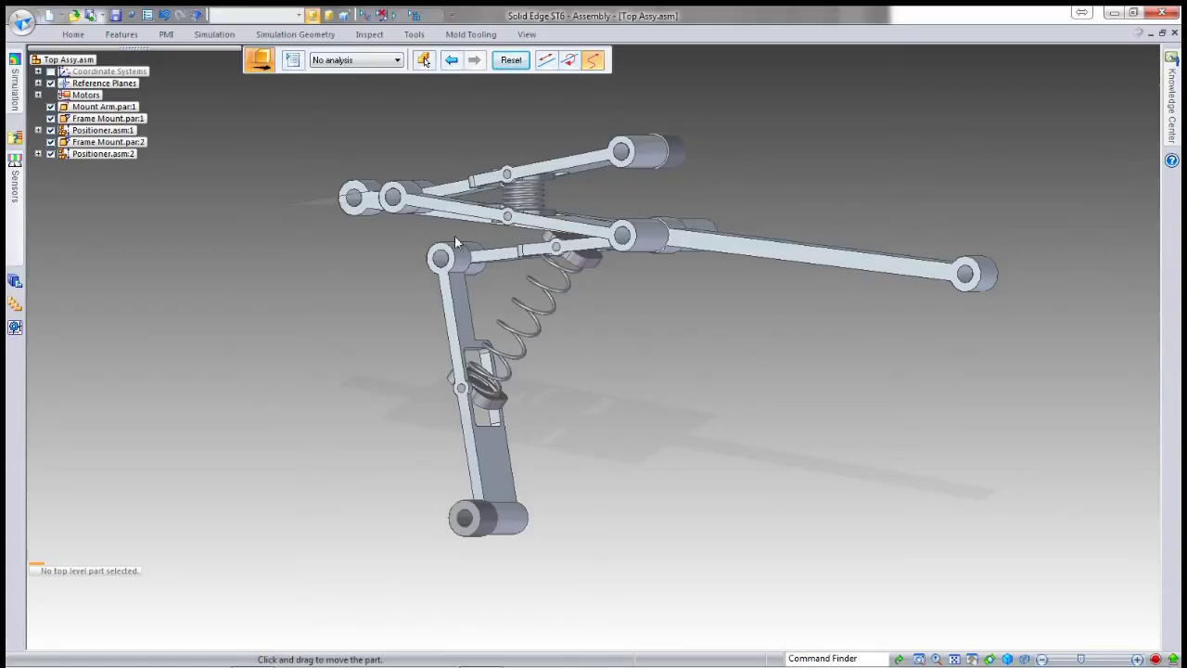
pyautogui.press('Escape')
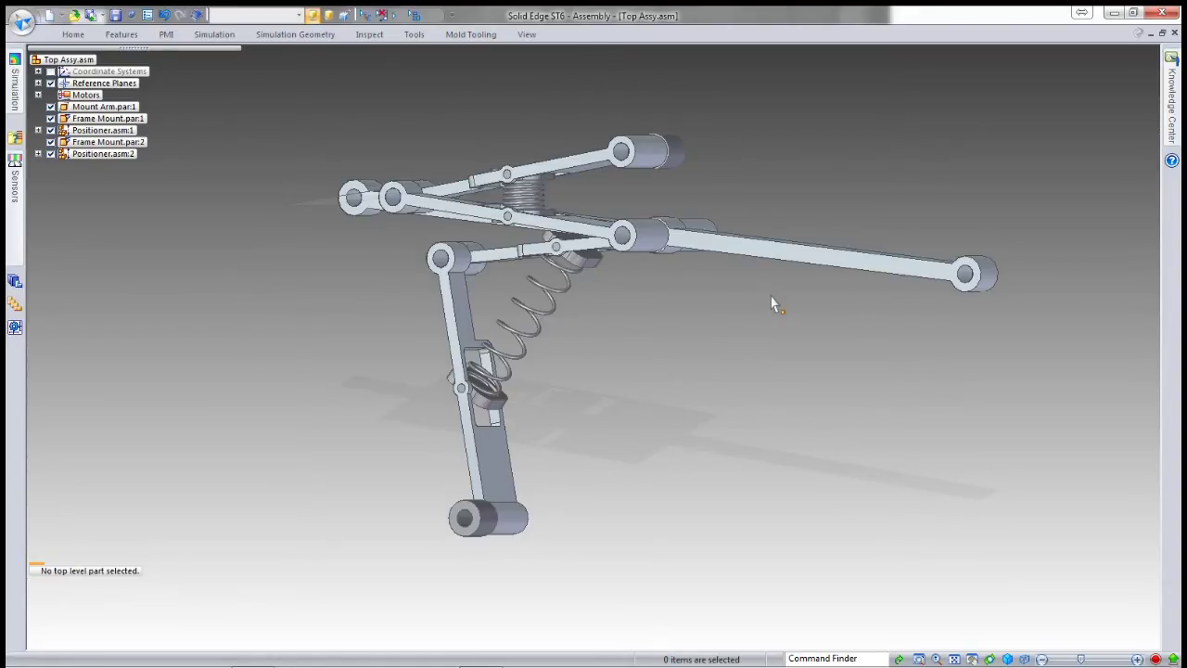
pyautogui.moveTo(773, 300); pyautogui.dragTo(750, 312, button='middle')
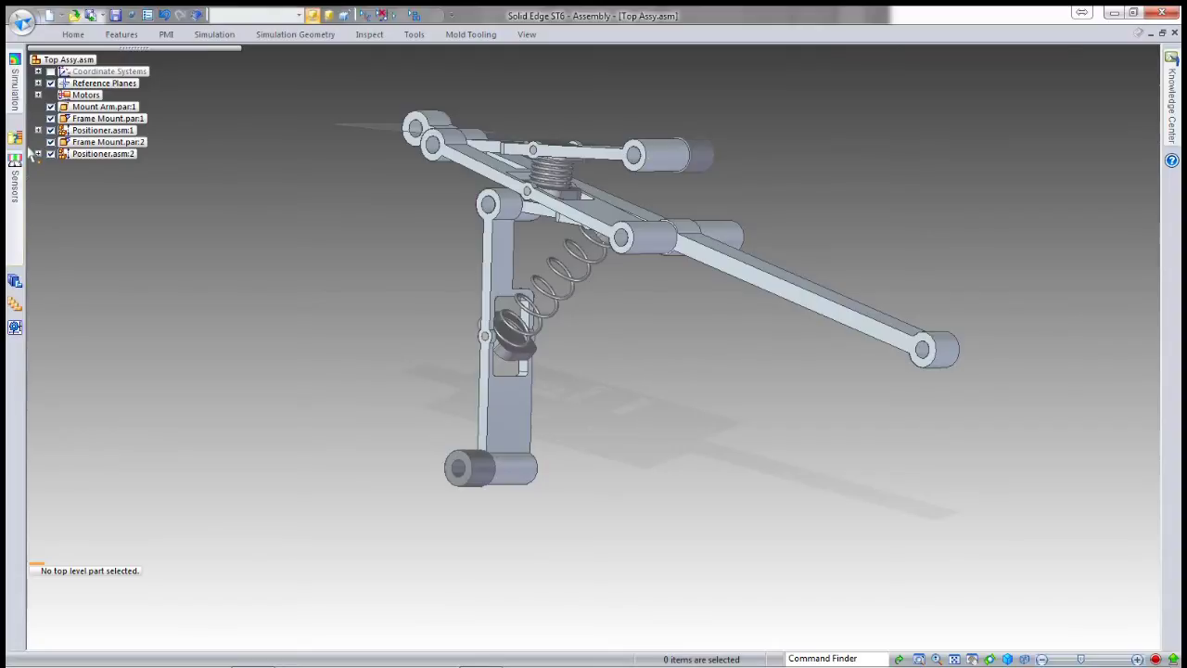
# Step: Switch the left panel to Alternate Assemblies
pyautogui.click(14, 312)
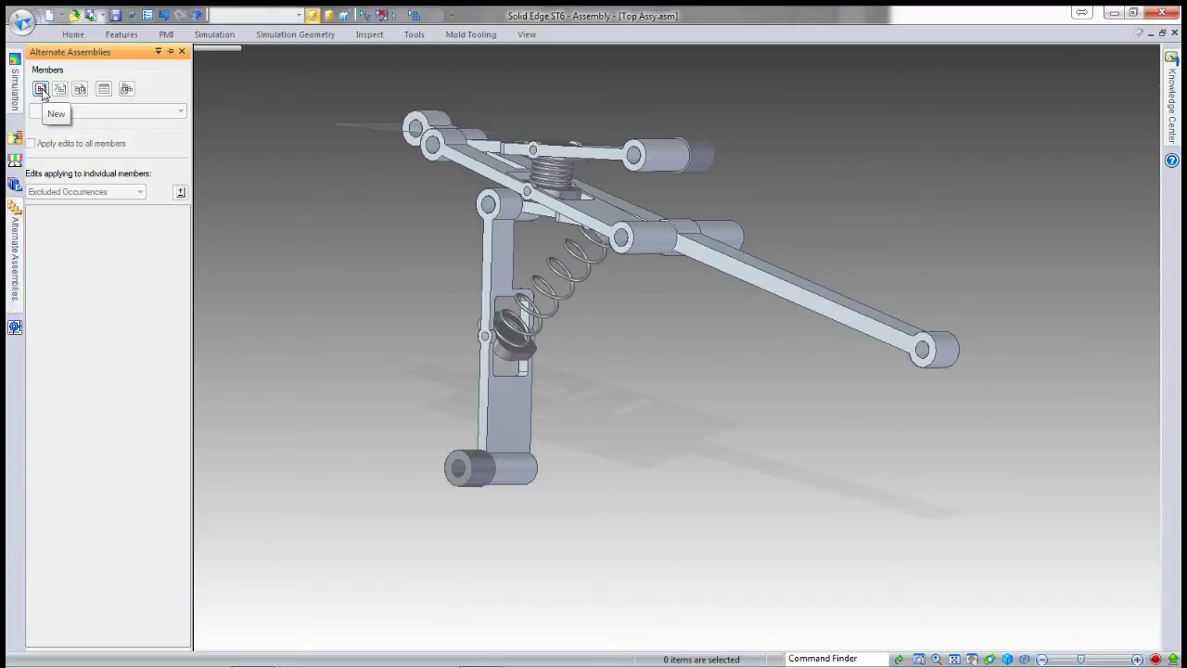
# Step: Save and convert the assembly to alternate positions with members Mid and Upper
pyautogui.click(41, 89)
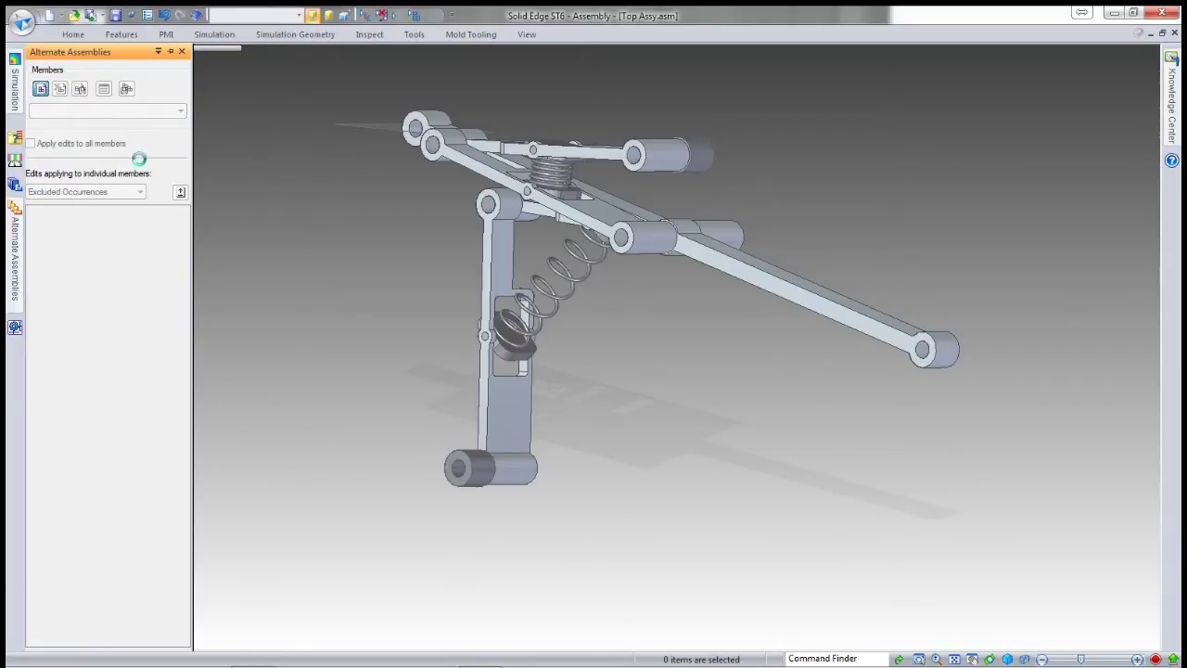
pyautogui.click(648, 381)
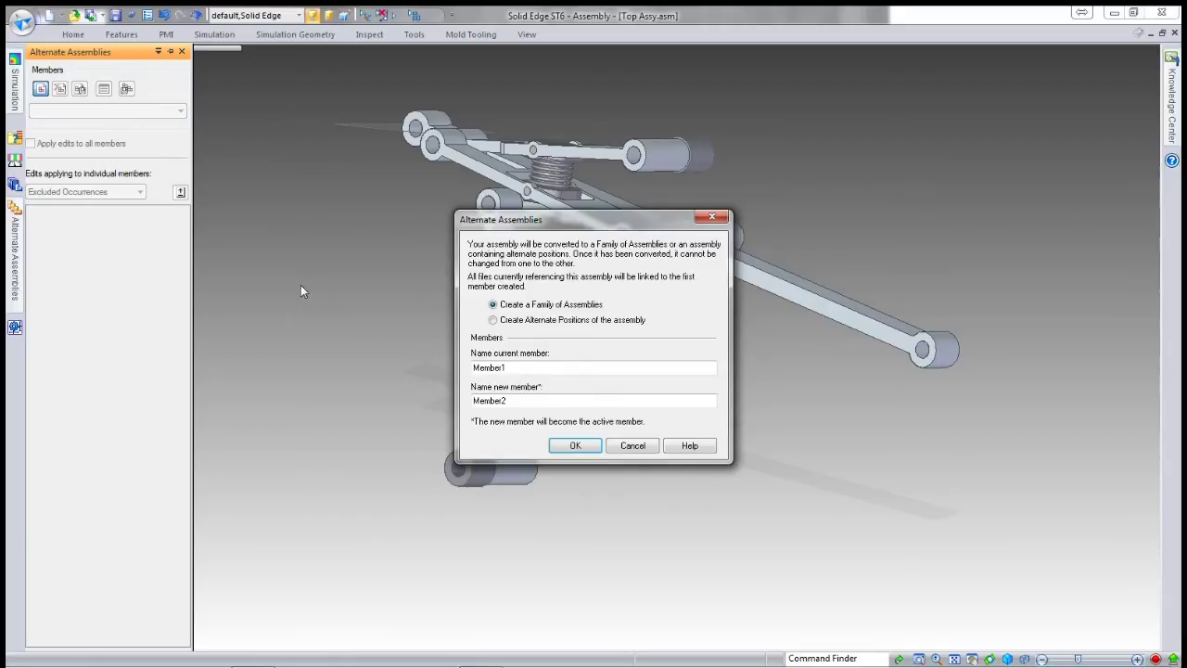
pyautogui.click(494, 321)
pyautogui.moveTo(534, 370); pyautogui.dragTo(433, 369)
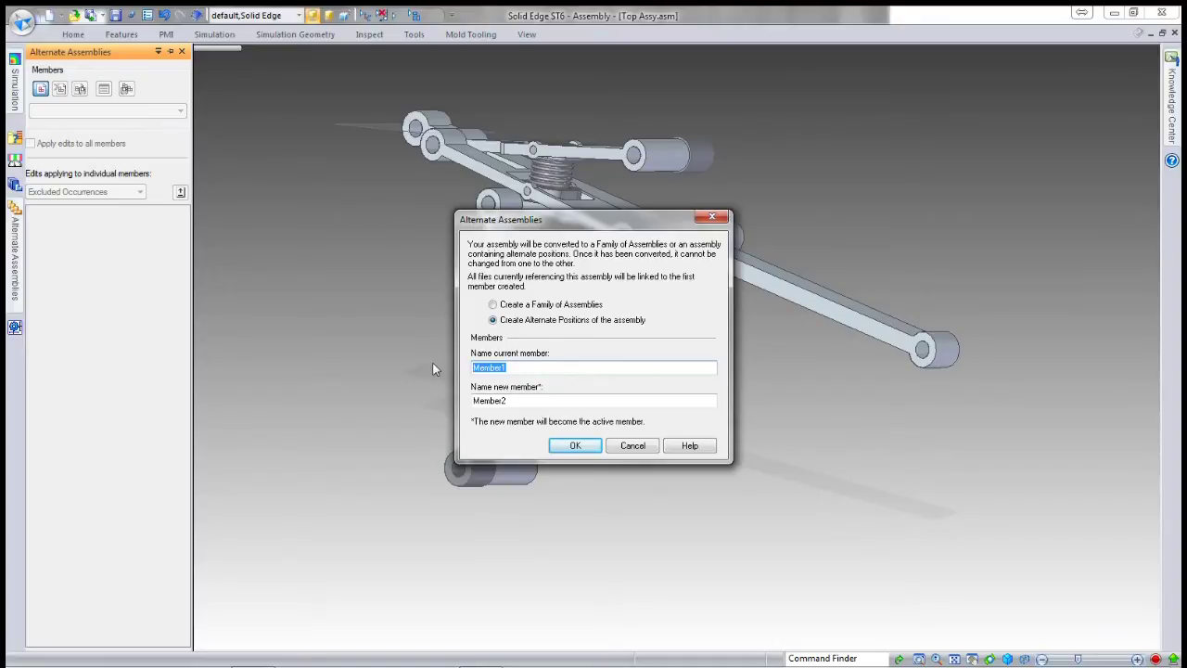
pyautogui.write('Mid')
pyautogui.press('Tab')
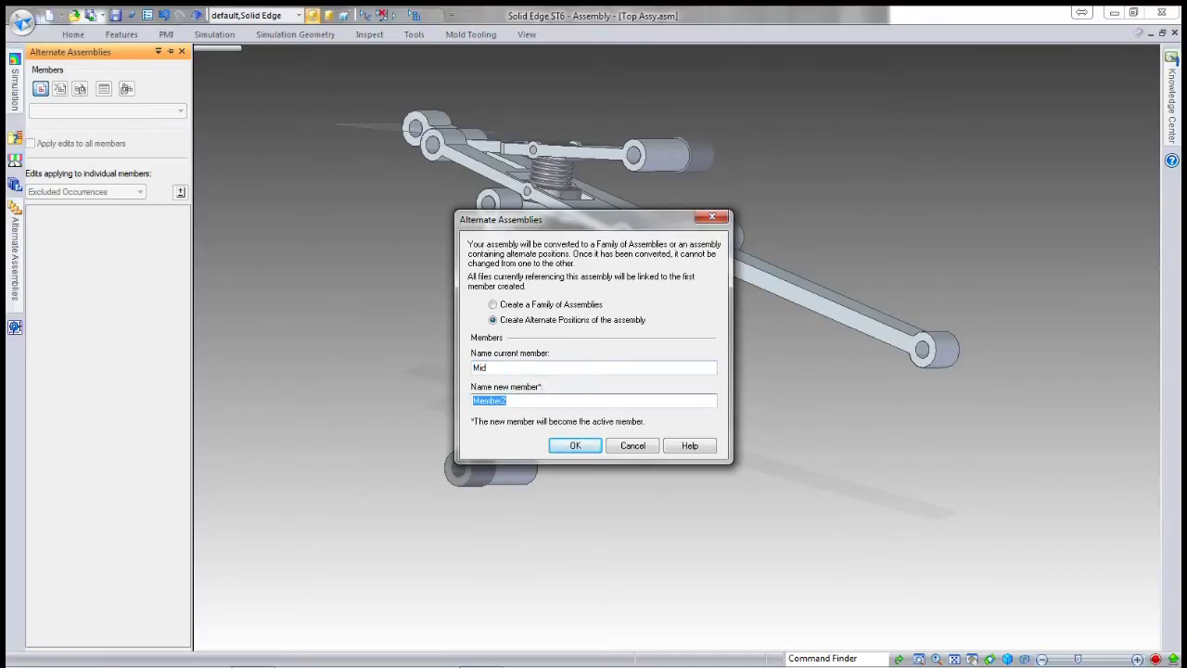
pyautogui.write('Upper')
pyautogui.click(581, 449)
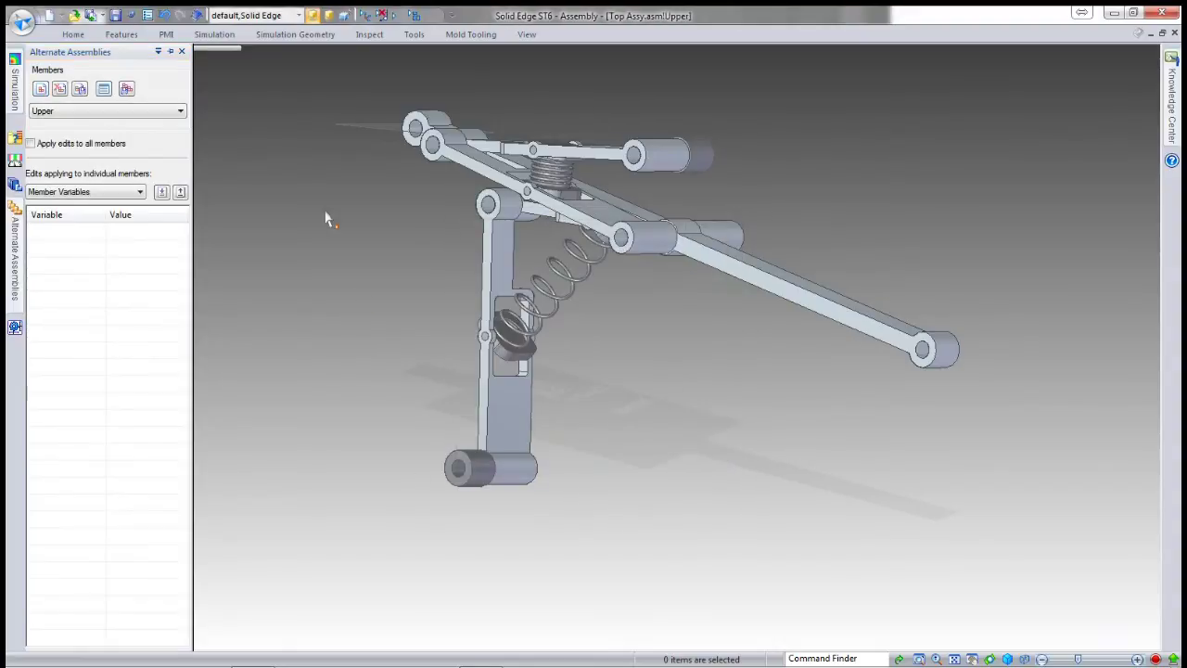
# Step: Add a member named Lower and enable Apply edits to all members
pyautogui.click(40, 88)
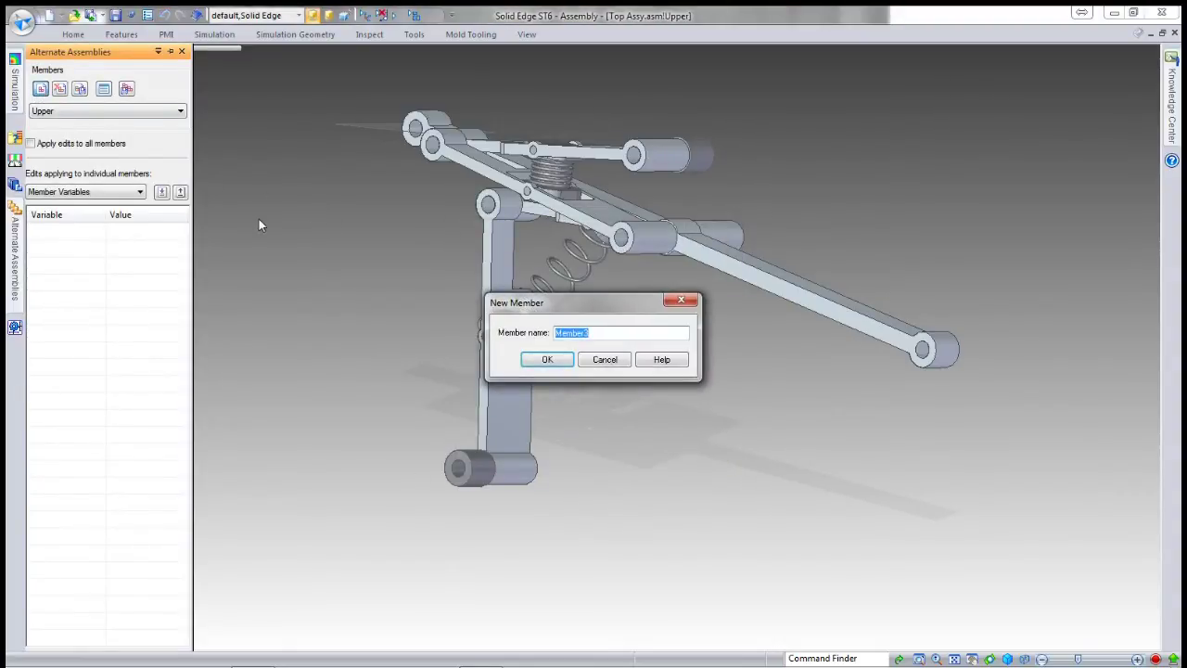
pyautogui.write('Lower')
pyautogui.press('Return')
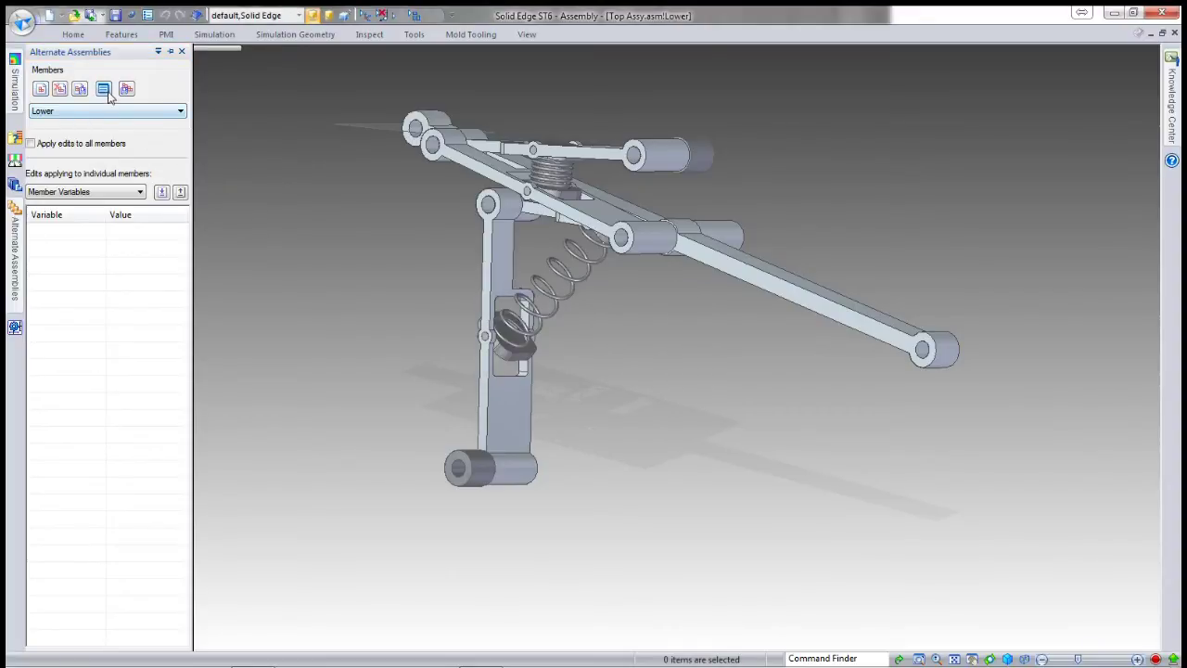
pyautogui.click(33, 143)
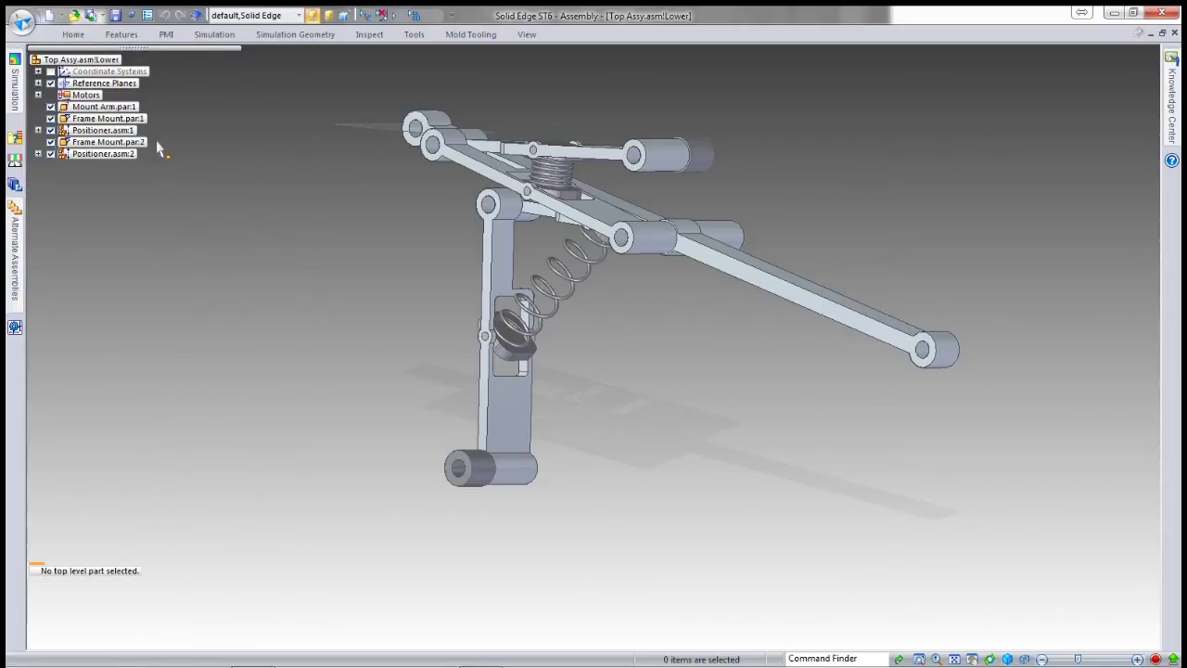
pyautogui.click(13, 223)
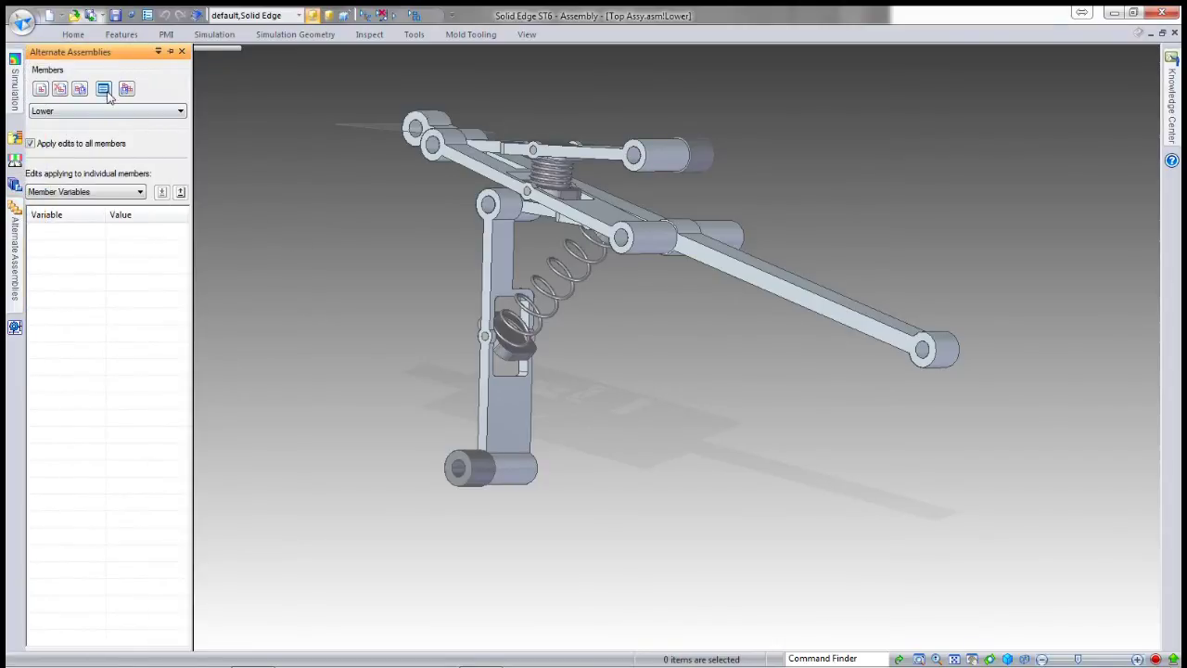
# Step: Unsuppress the Mount Arm's Top (xy) -125 mm relationship in the Lower member
pyautogui.scroll(-2, 699, 180)
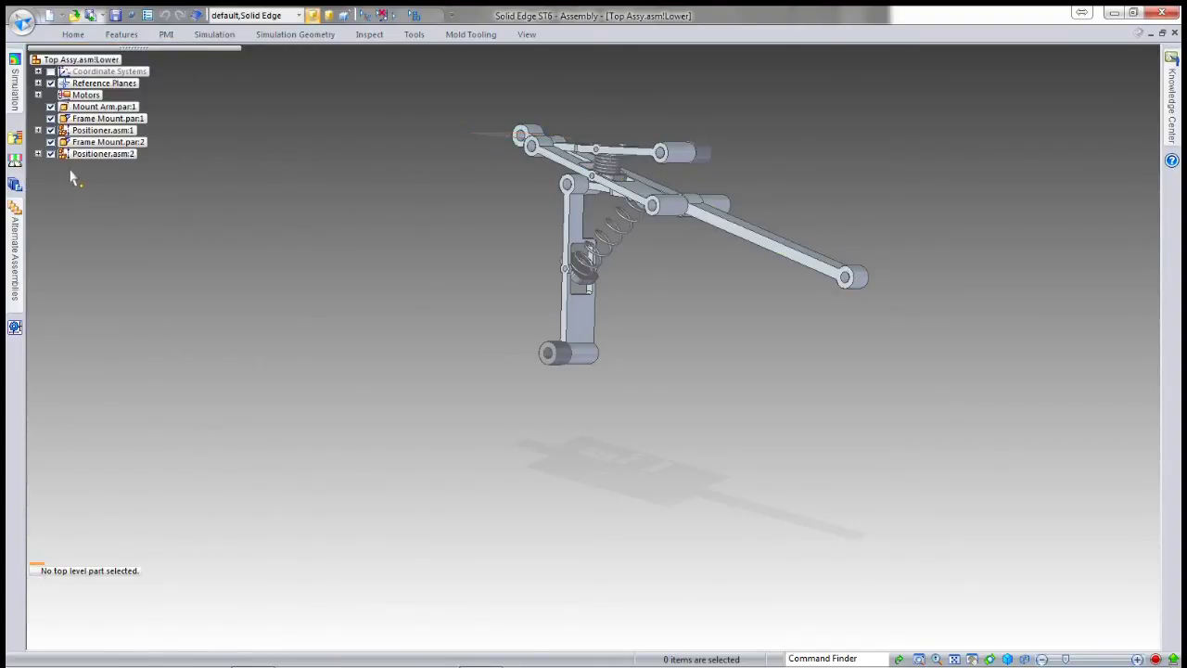
pyautogui.click(94, 109)
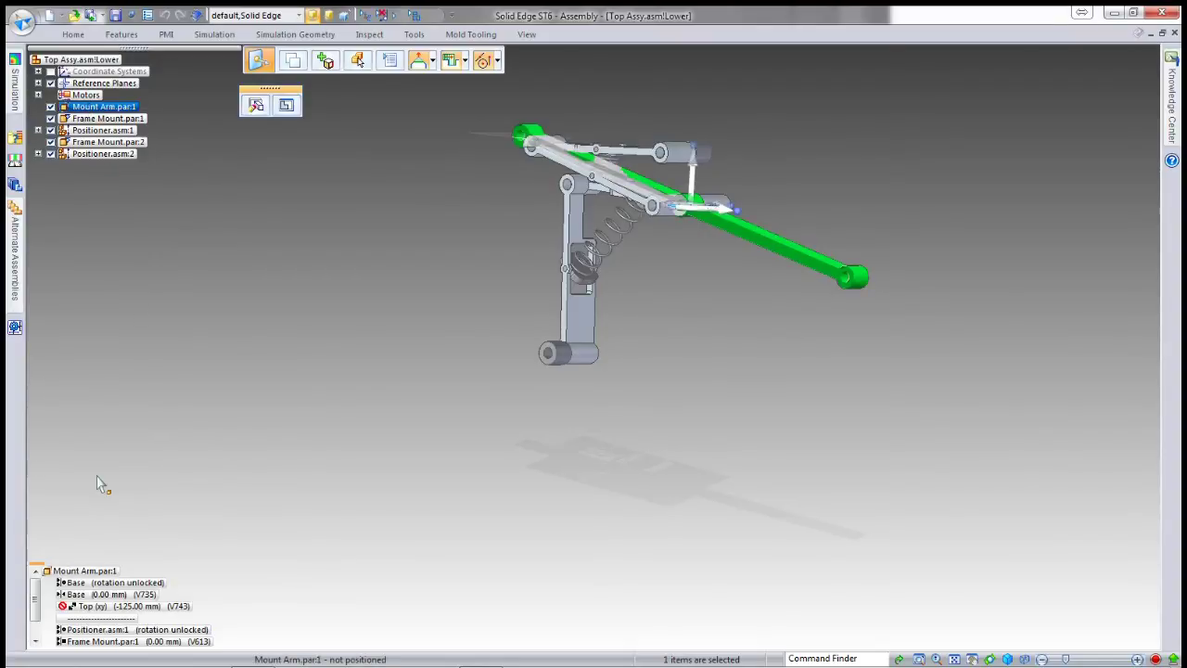
pyautogui.click(102, 609)
pyautogui.rightClick(120, 608)
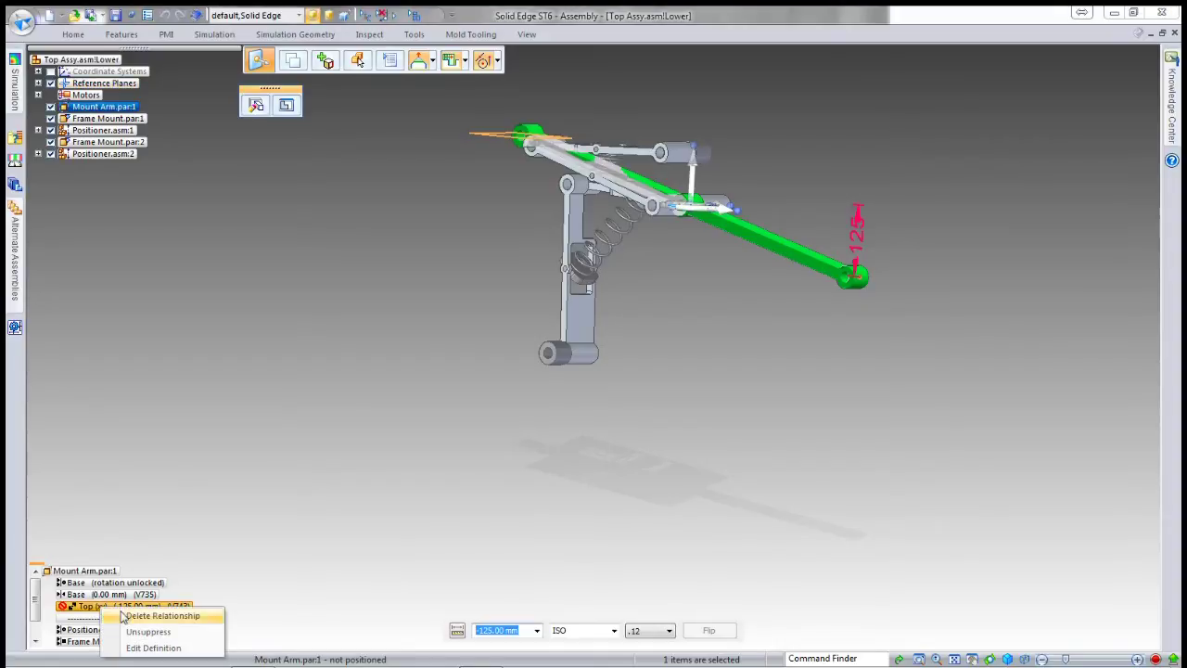
pyautogui.click(150, 633)
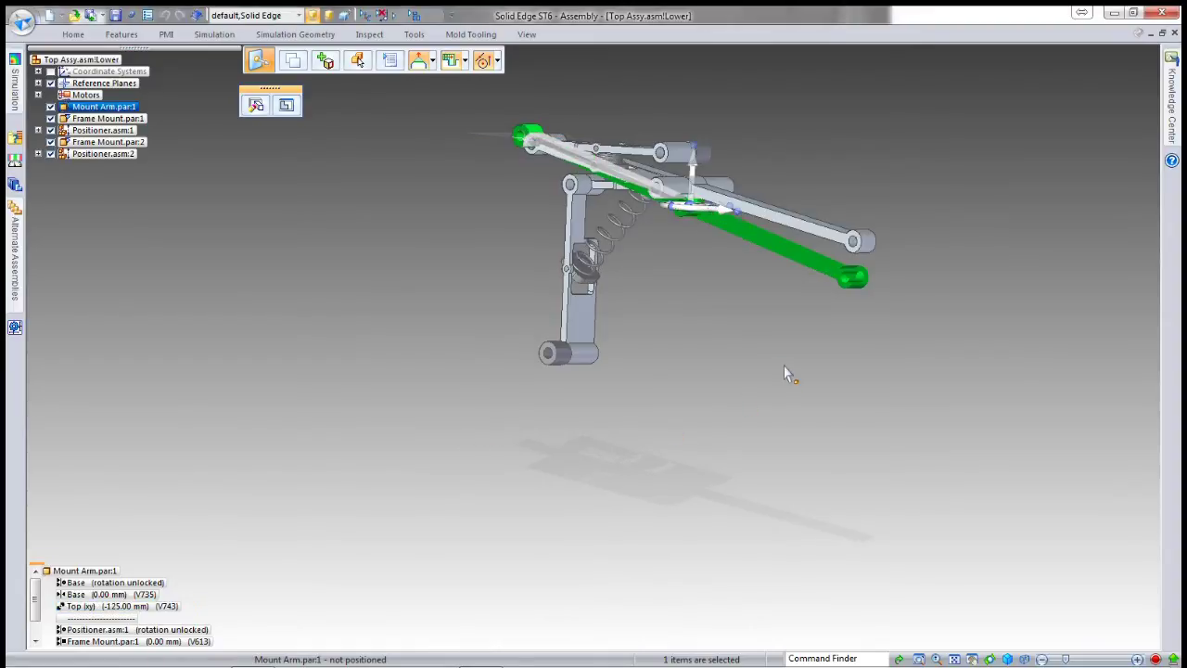
pyautogui.click(715, 419)
pyautogui.moveTo(714, 422); pyautogui.dragTo(758, 417, button='middle')
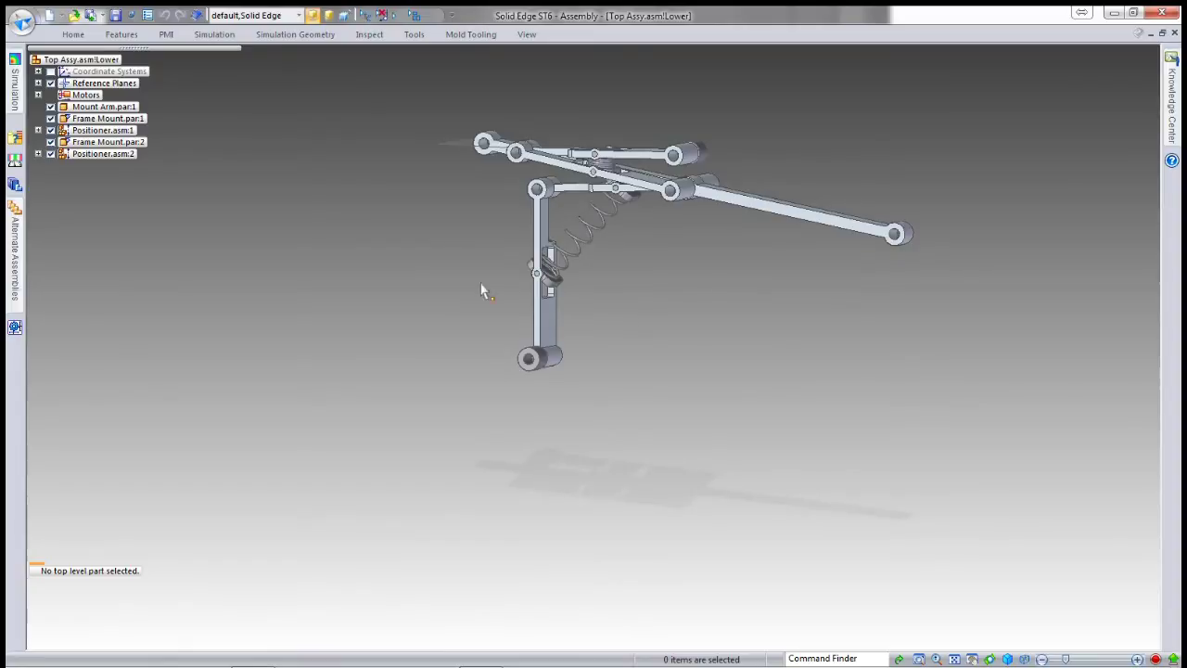
# Step: Try Mount Arm Top offsets of -700 mm and then -720 mm
pyautogui.click(94, 108)
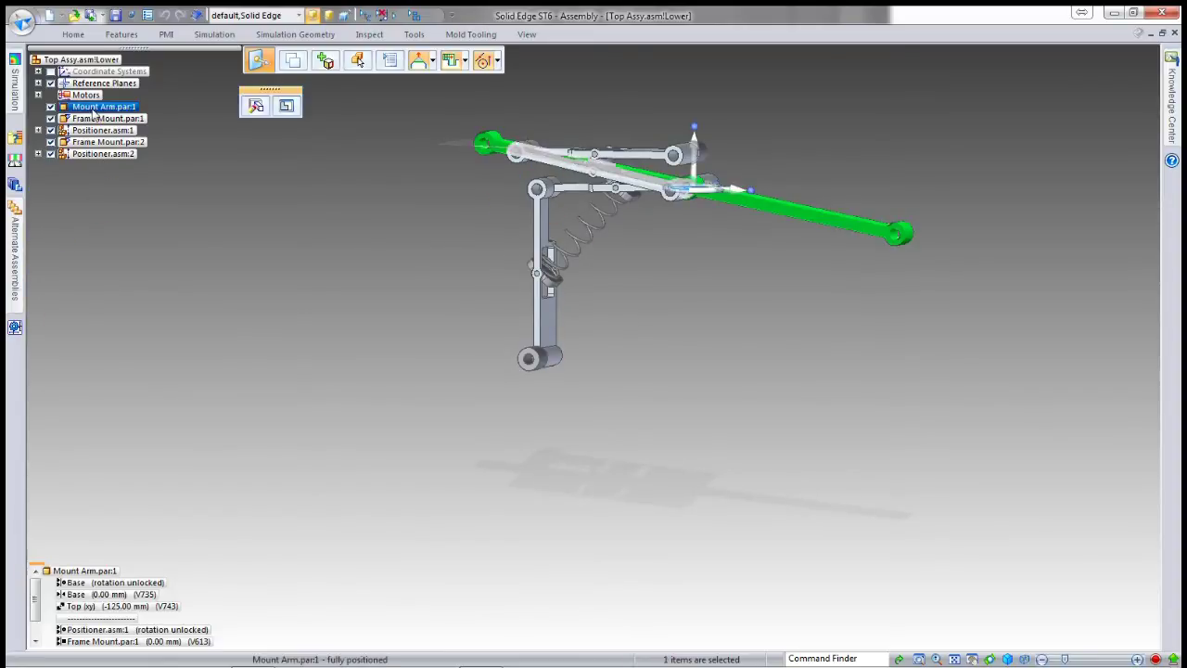
pyautogui.click(126, 608)
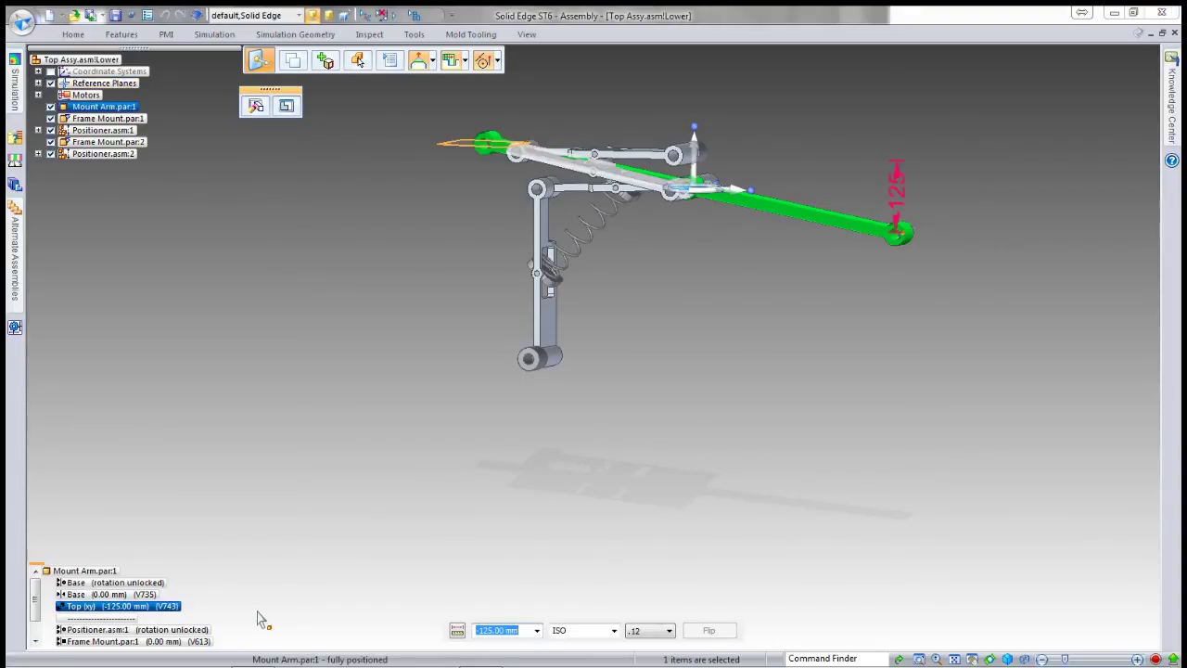
pyautogui.write('-700')
pyautogui.press('Return')
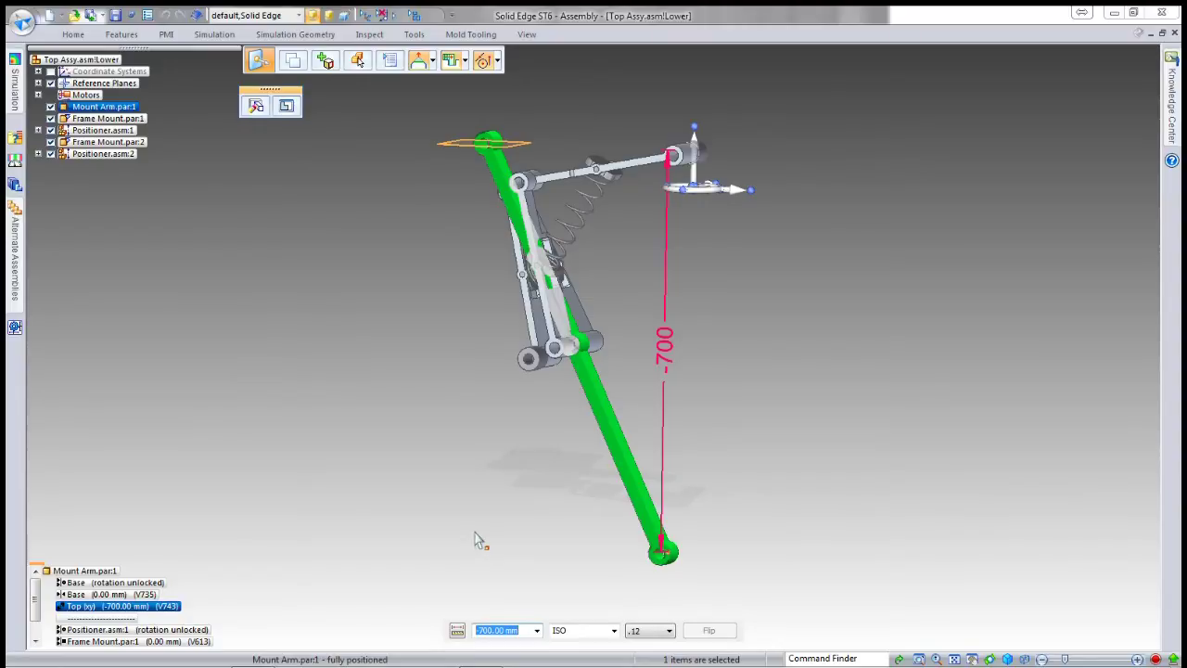
pyautogui.write('-720')
pyautogui.press('Return')
# Step: Check the spring sensor violation and settle the Top offset at -715 mm
pyautogui.click(1145, 137)
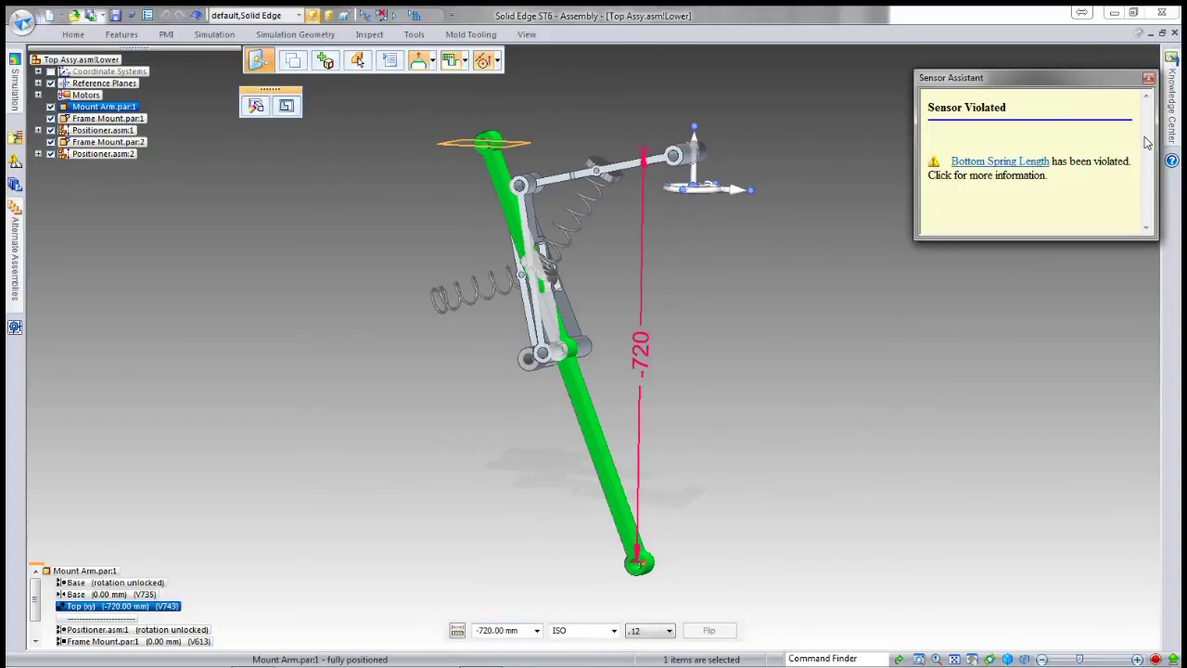
pyautogui.click(1149, 81)
pyautogui.moveTo(519, 631); pyautogui.dragTo(483, 631)
pyautogui.doubleClick(496, 629)
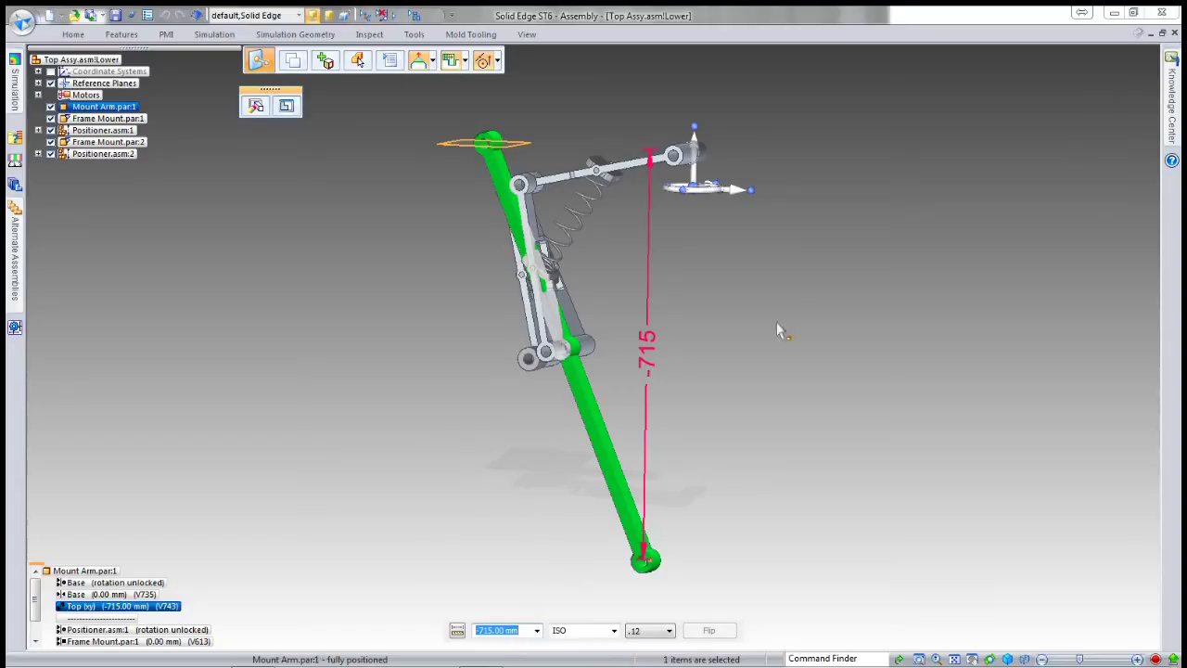
pyautogui.click(705, 380)
pyautogui.moveTo(480, 455); pyautogui.dragTo(522, 432, button='middle')
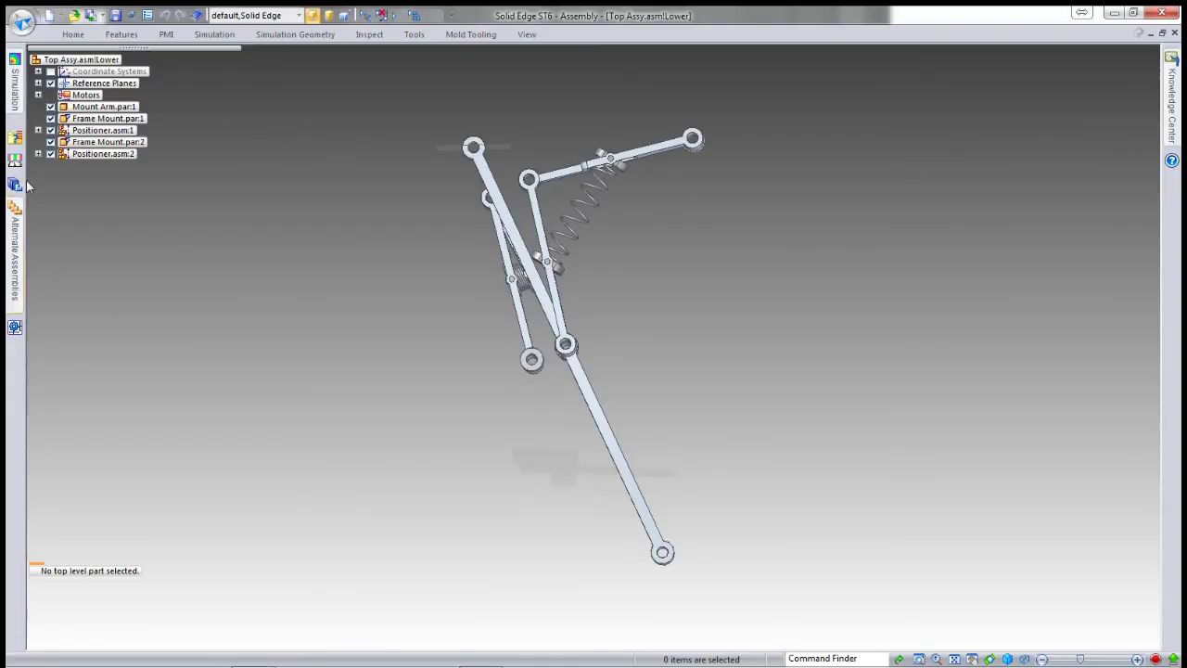
# Step: In the alternate assemblies table, set V743 to -125 for Upper and -420 for Mid, then accept
pyautogui.click(19, 246)
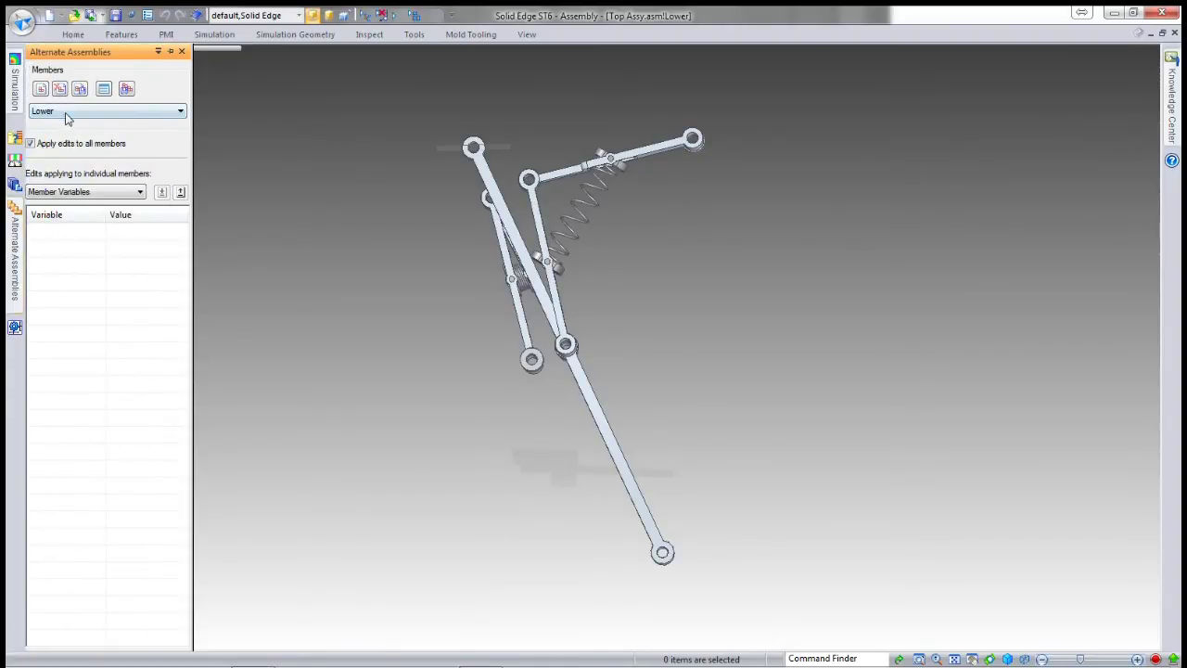
pyautogui.click(104, 90)
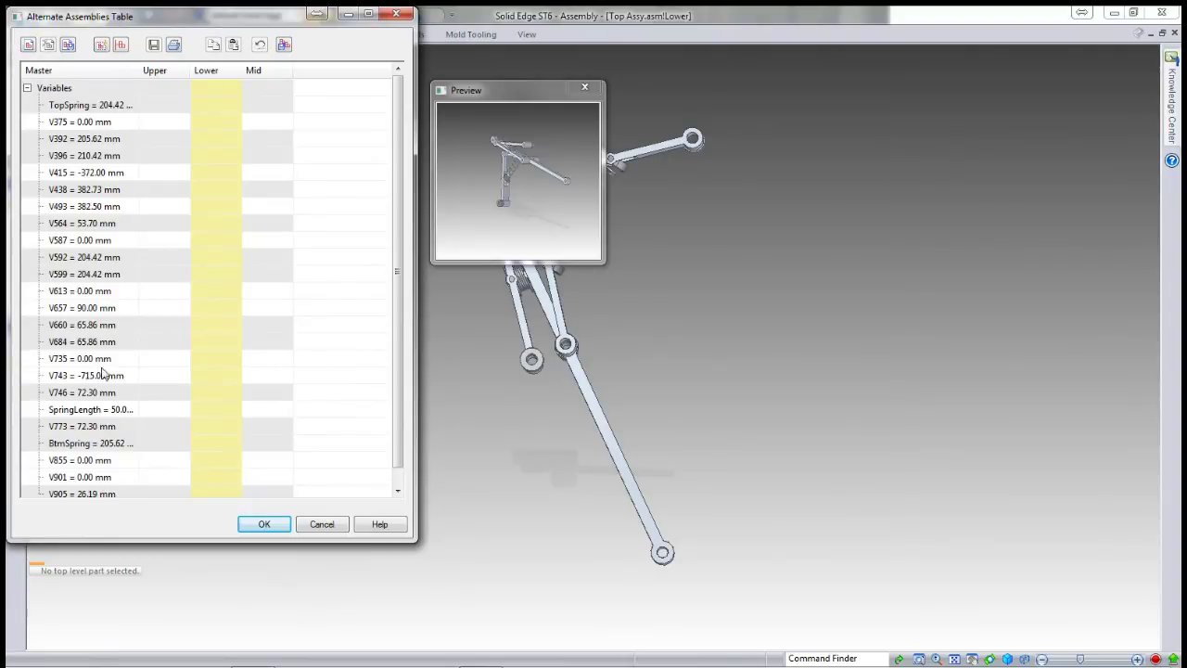
pyautogui.click(163, 372)
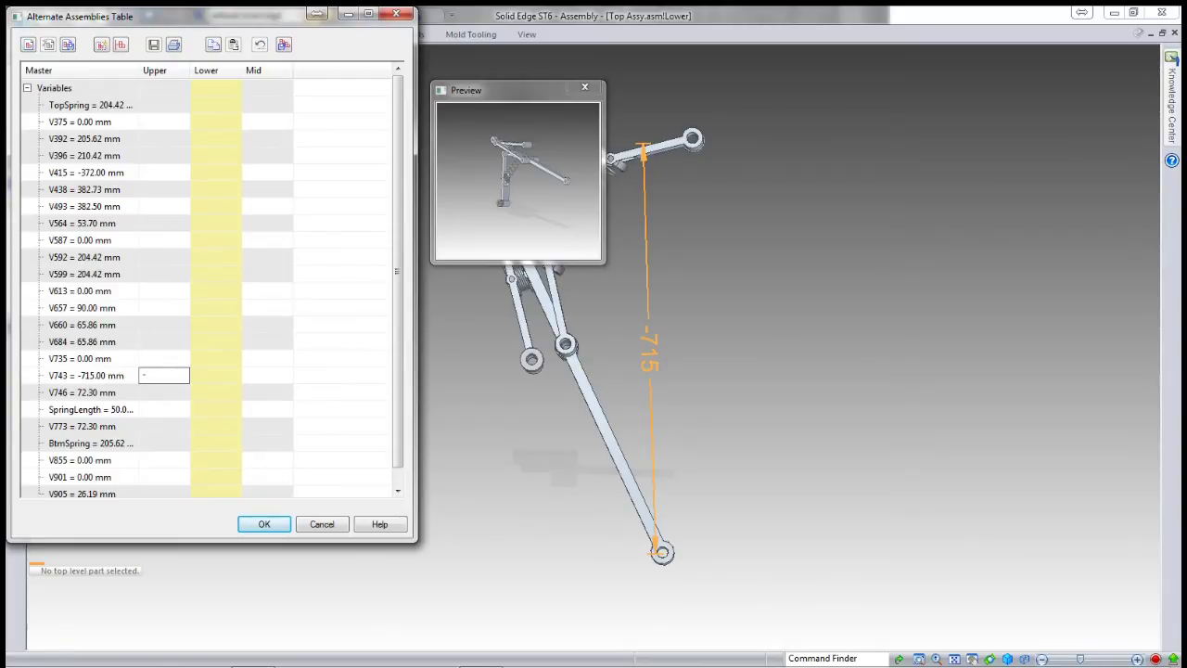
pyautogui.press('Return')
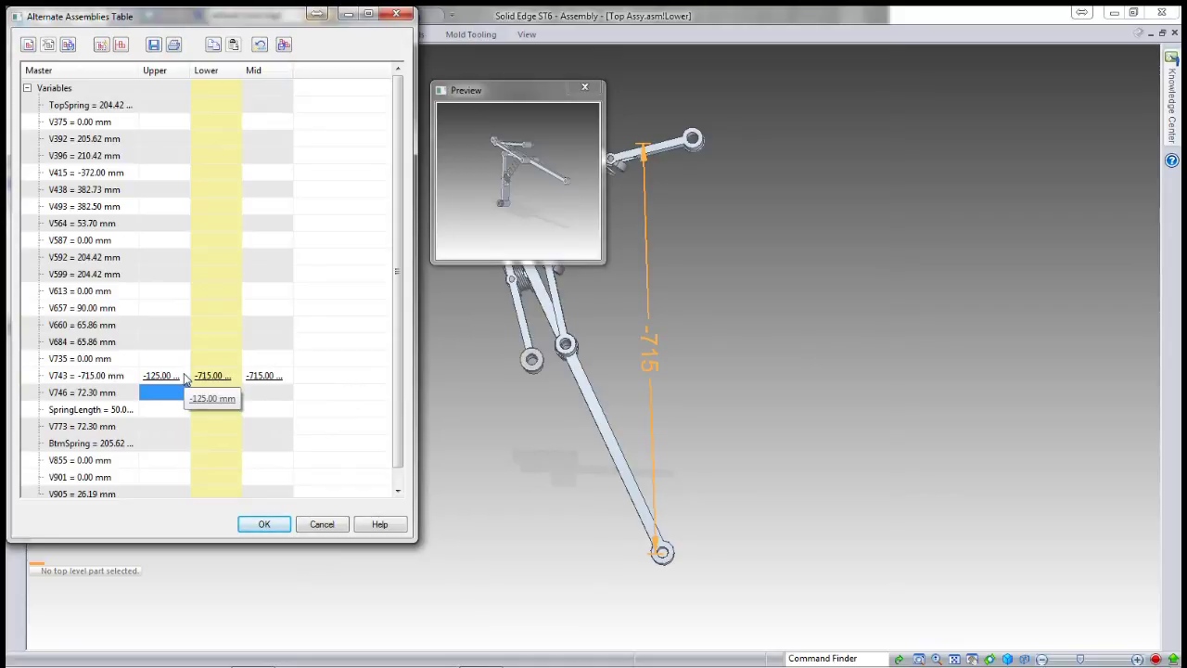
pyautogui.click(185, 381)
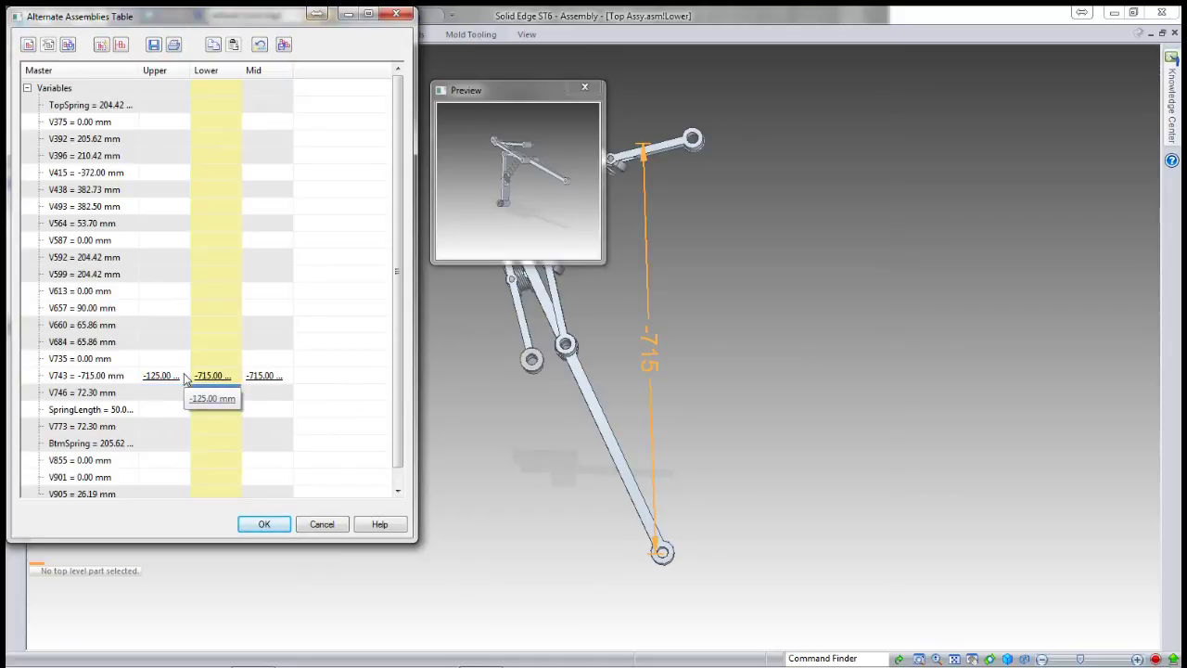
pyautogui.doubleClick(267, 377)
pyautogui.moveTo(276, 373); pyautogui.dragTo(258, 374)
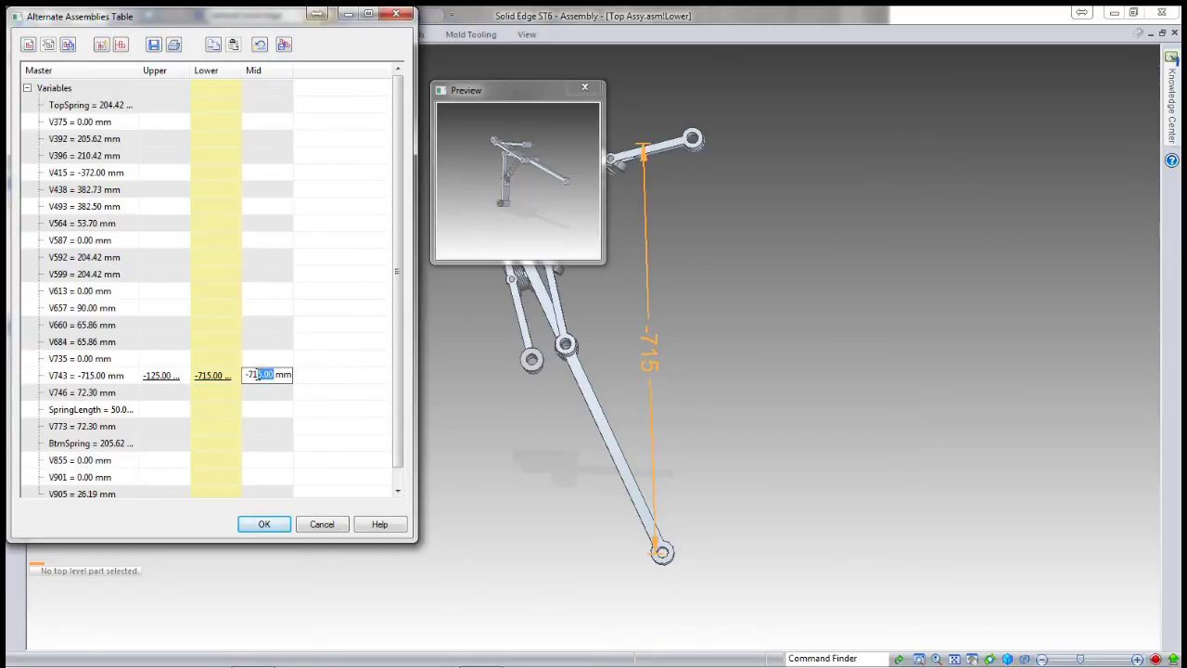
pyautogui.write('-420')
pyautogui.press('Return')
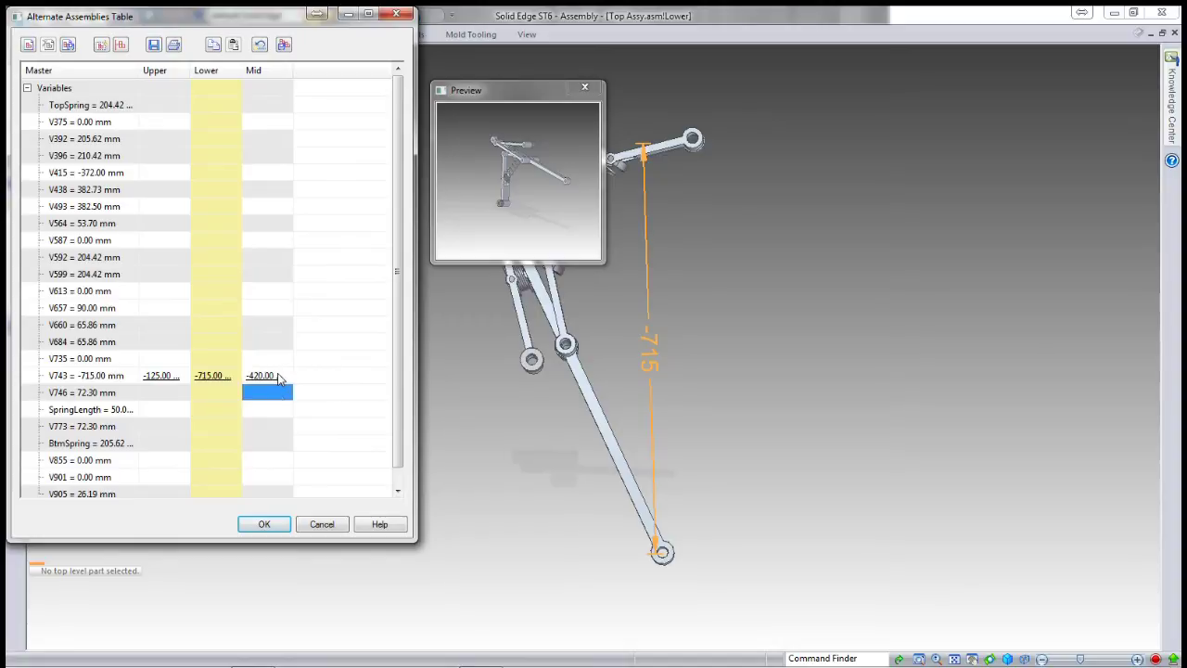
pyautogui.click(278, 525)
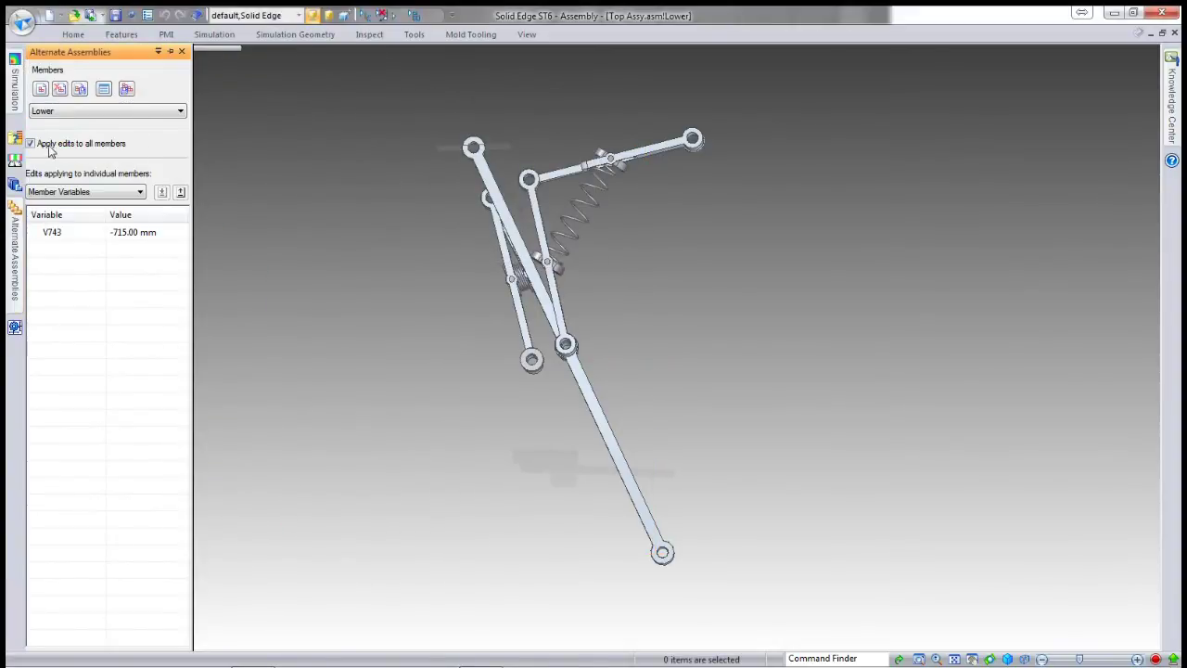
# Step: Switch the assembly from Upper to the Mid alternate position and save Top Assy.asm
pyautogui.click(105, 111)
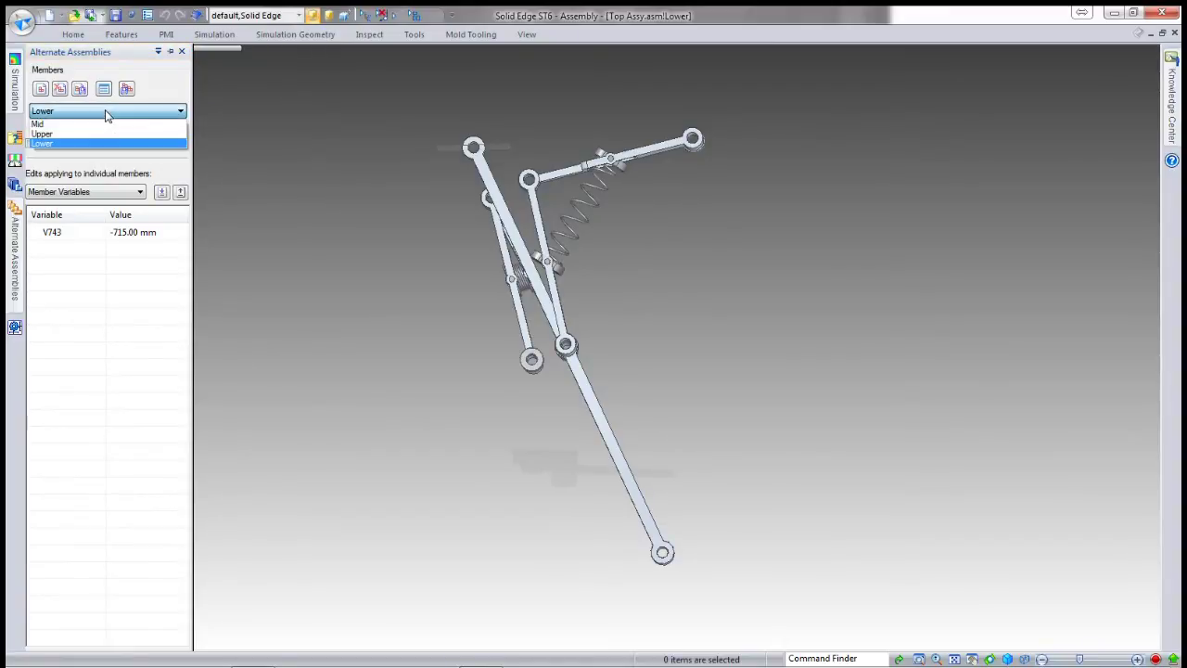
pyautogui.click(99, 136)
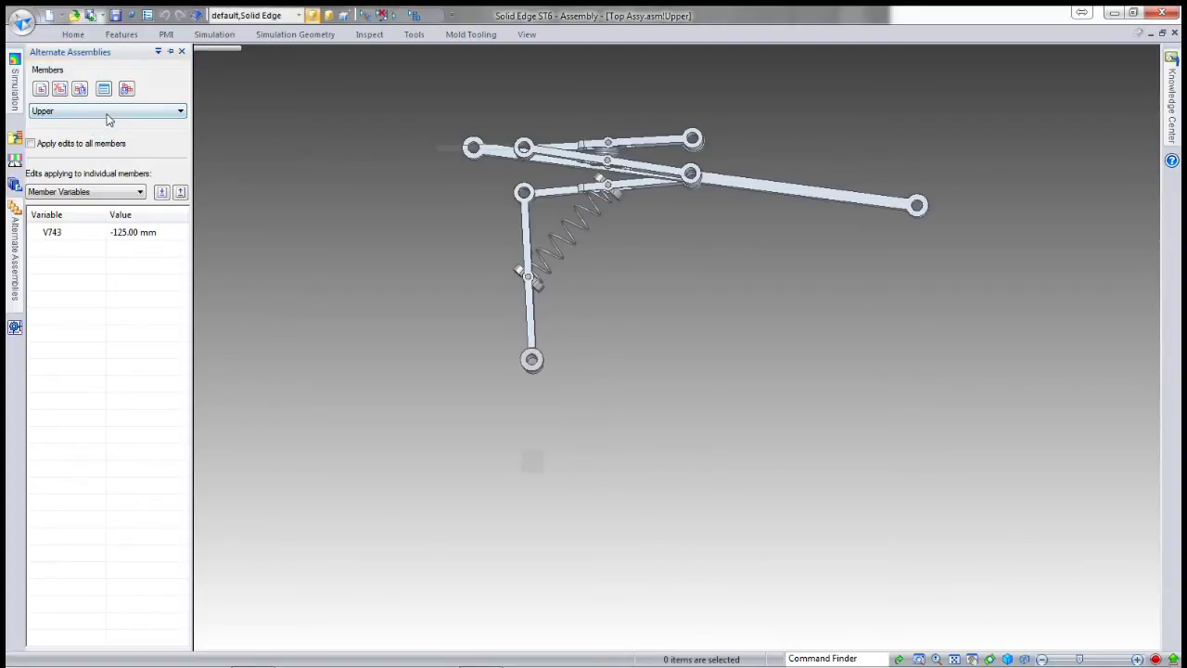
pyautogui.click(108, 111)
pyautogui.click(99, 124)
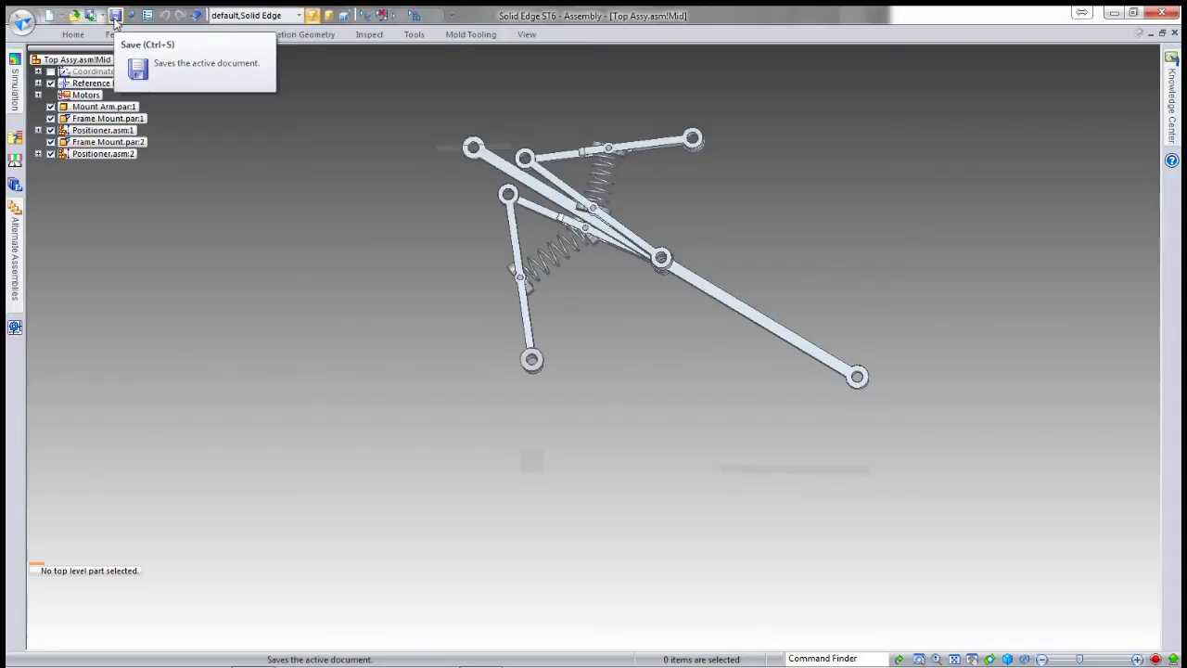
pyautogui.click(115, 18)
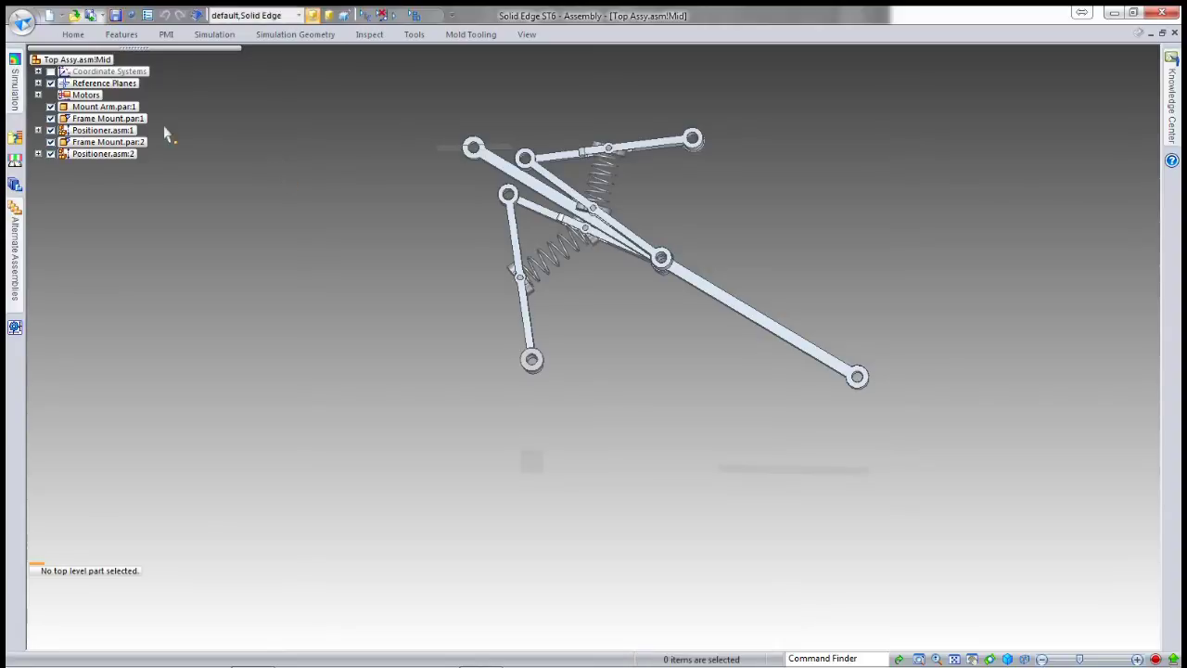
# Step: Create a drawing of the assembly from the ISO Draft template with Mid as the primary member
pyautogui.click(23, 20)
pyautogui.moveTo(146, 63)
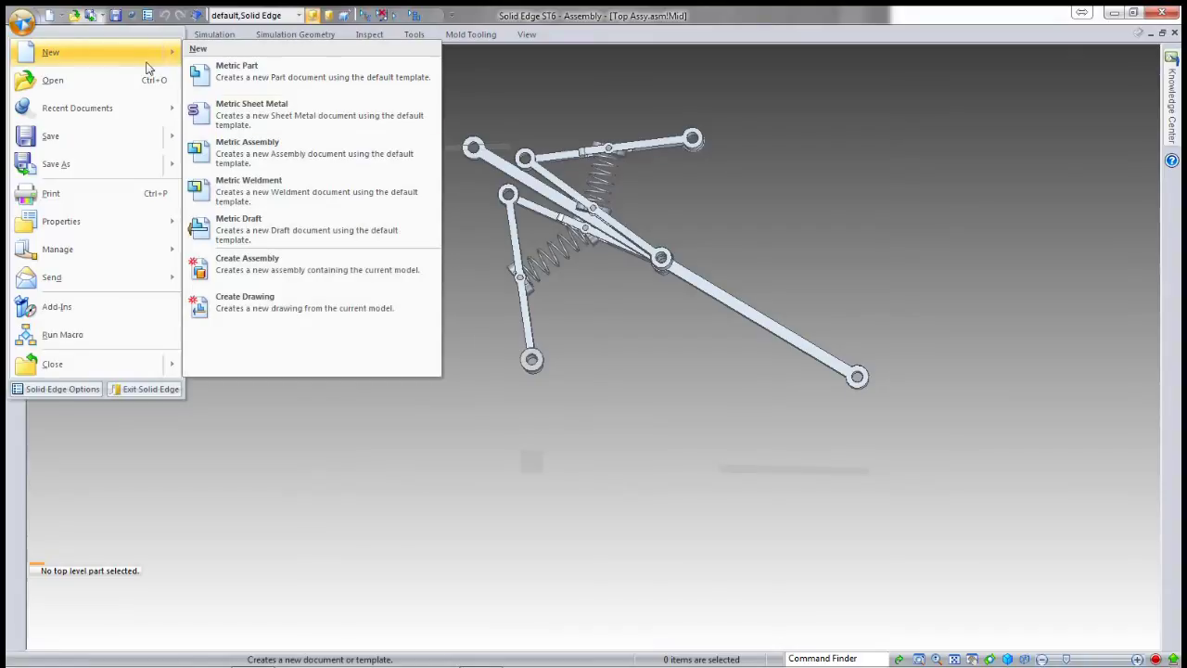
pyautogui.click(318, 301)
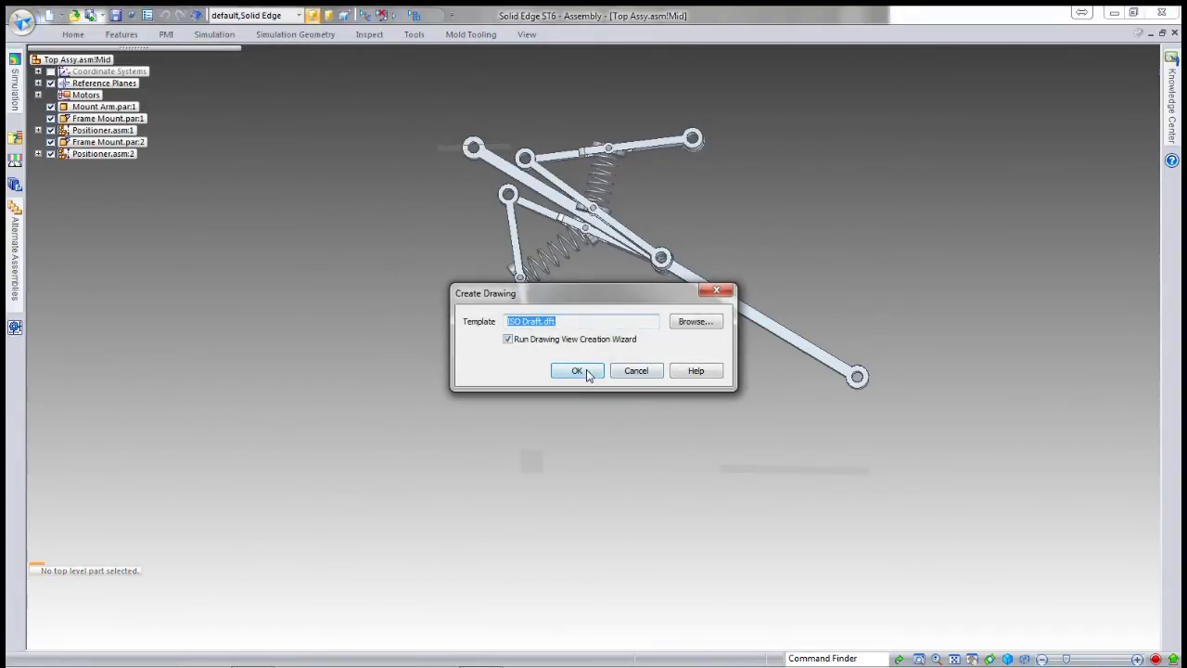
pyautogui.click(587, 375)
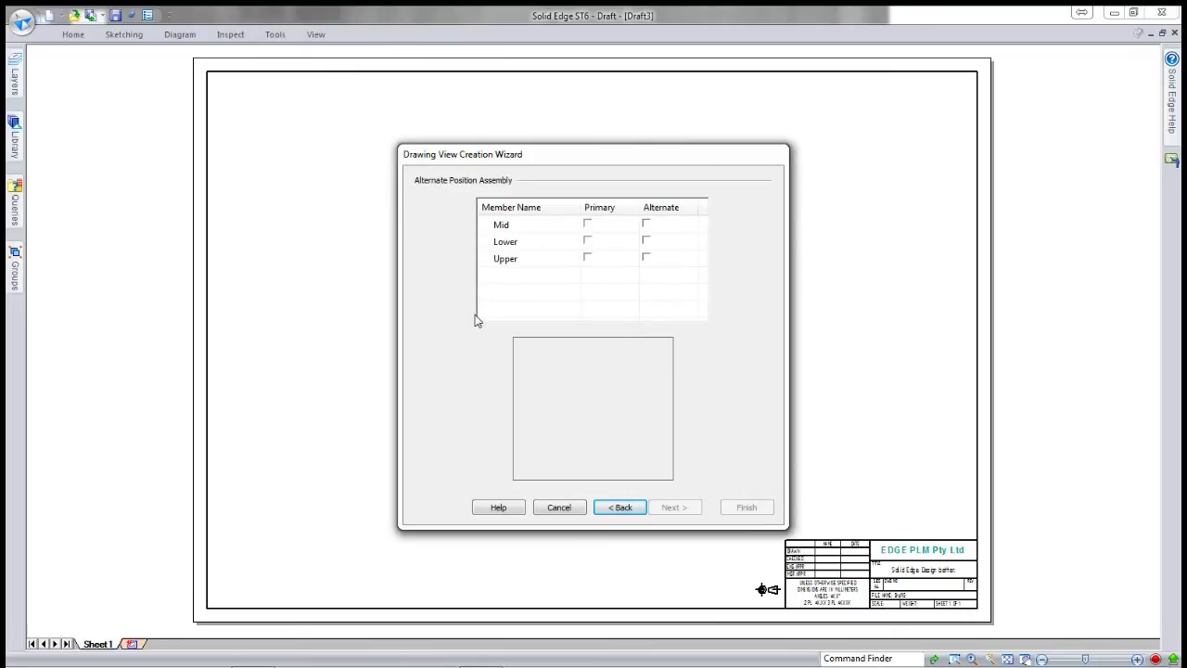
pyautogui.click(588, 224)
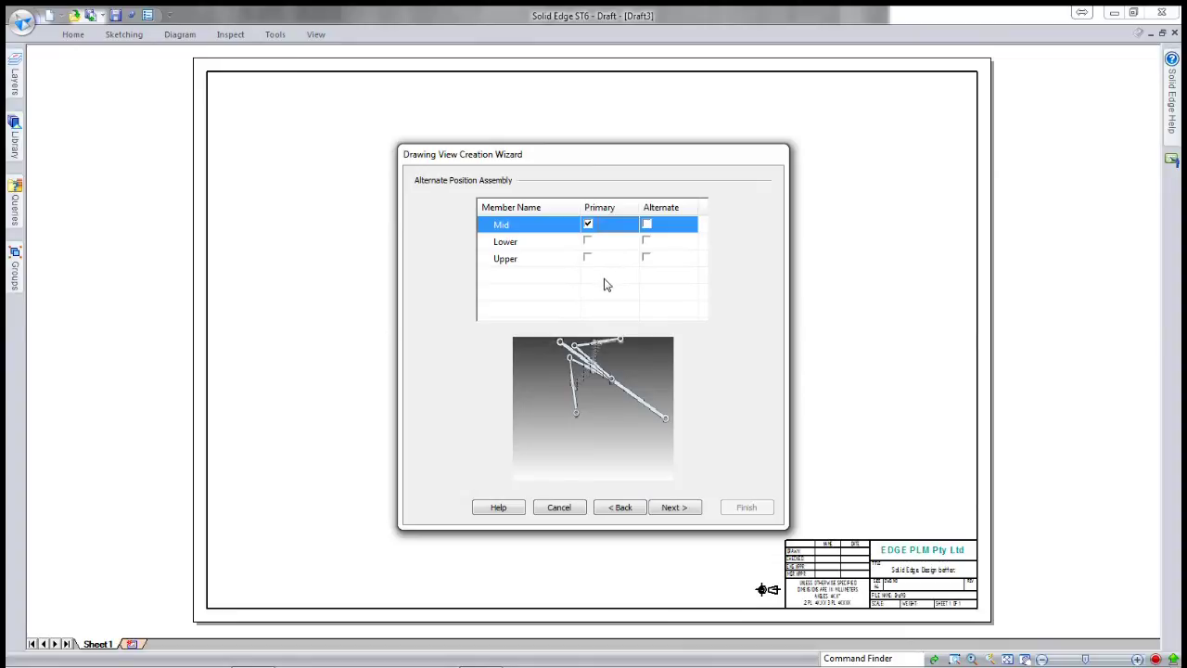
pyautogui.click(588, 241)
pyautogui.click(588, 259)
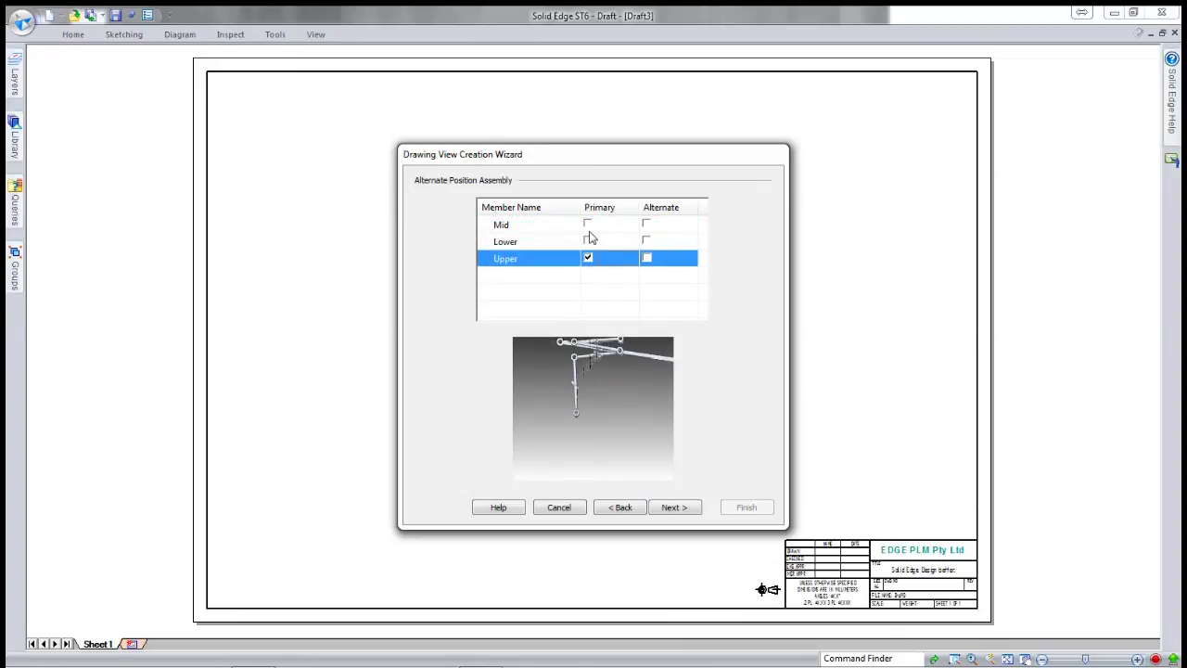
pyautogui.click(588, 224)
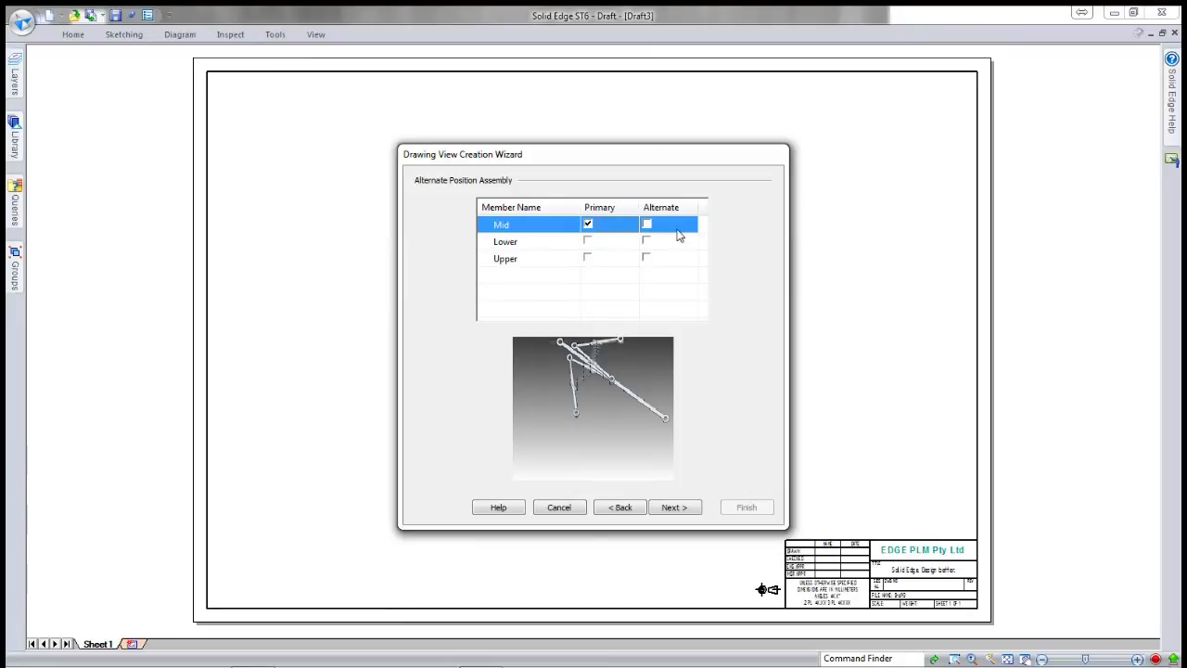
pyautogui.click(690, 512)
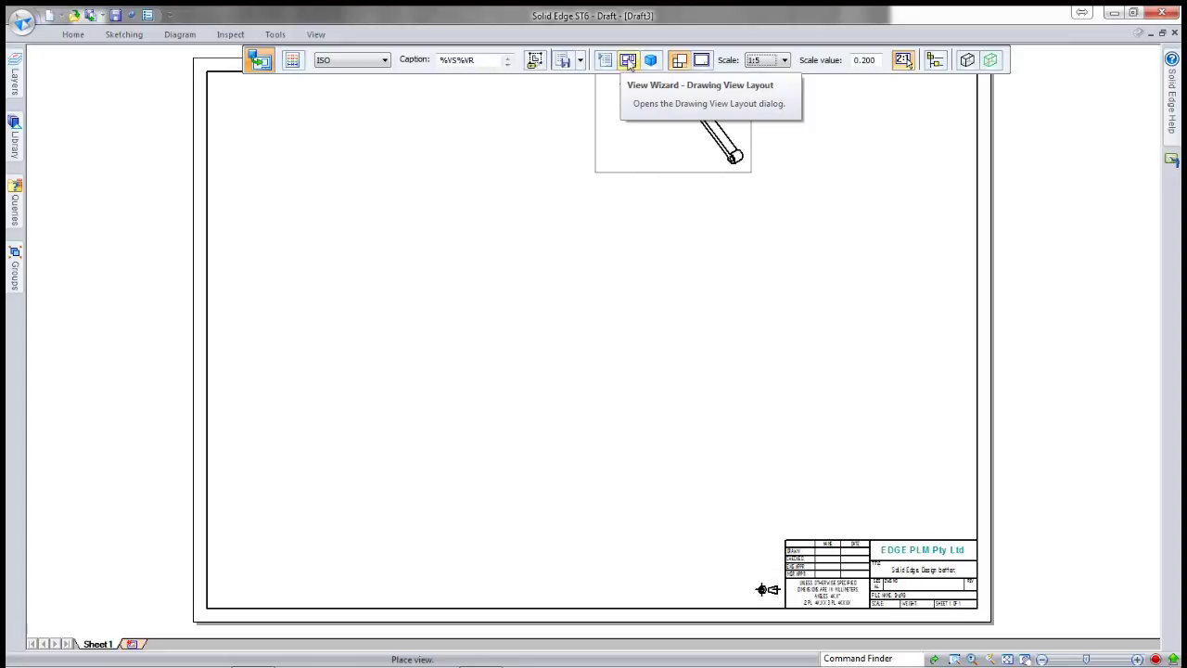
# Step: Place a front view top-left, a projected bottom view below it, and a shaded view top-right
pyautogui.click(628, 59)
pyautogui.click(556, 147)
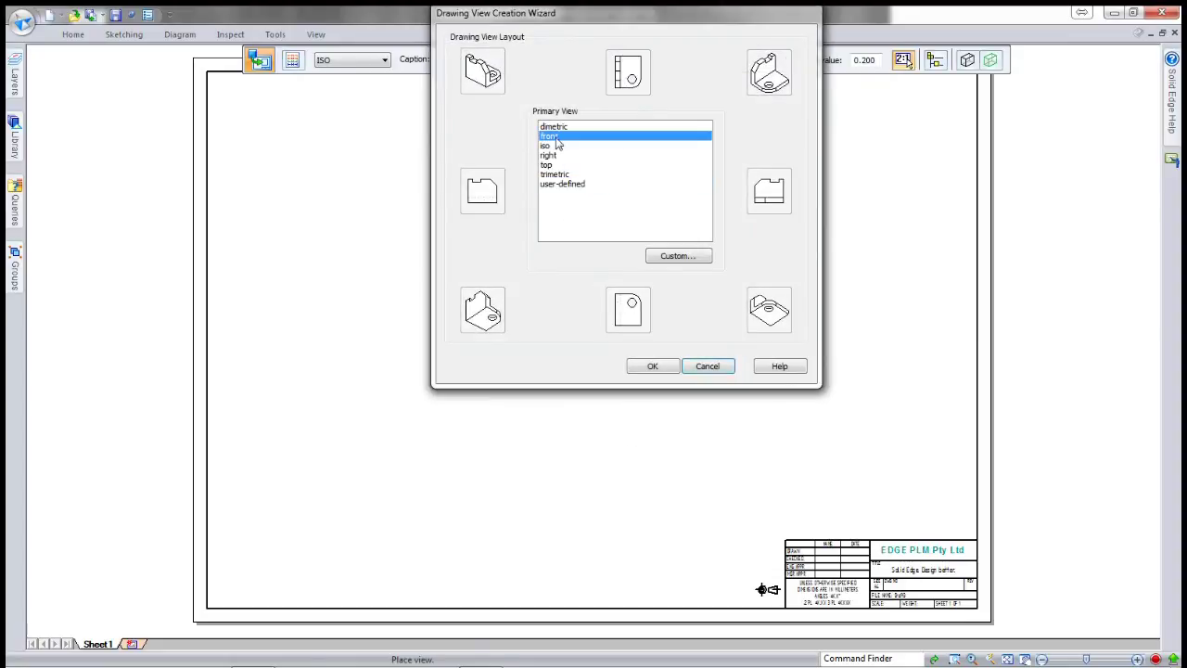
pyautogui.click(658, 366)
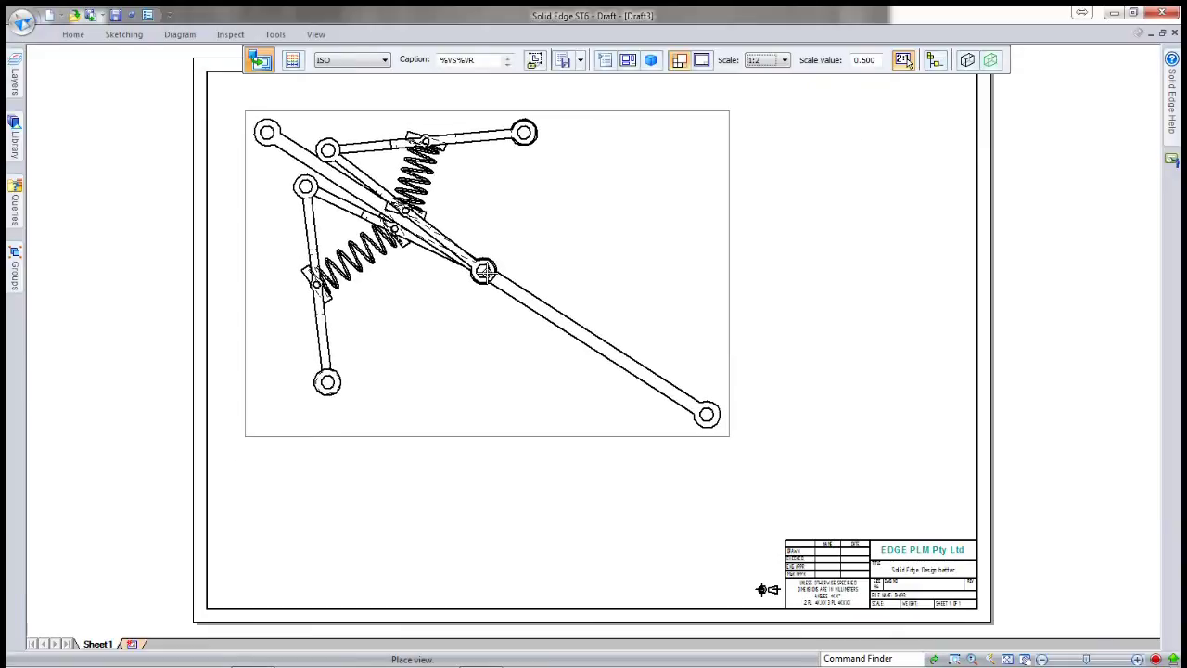
pyautogui.scroll(-1, 477, 271)
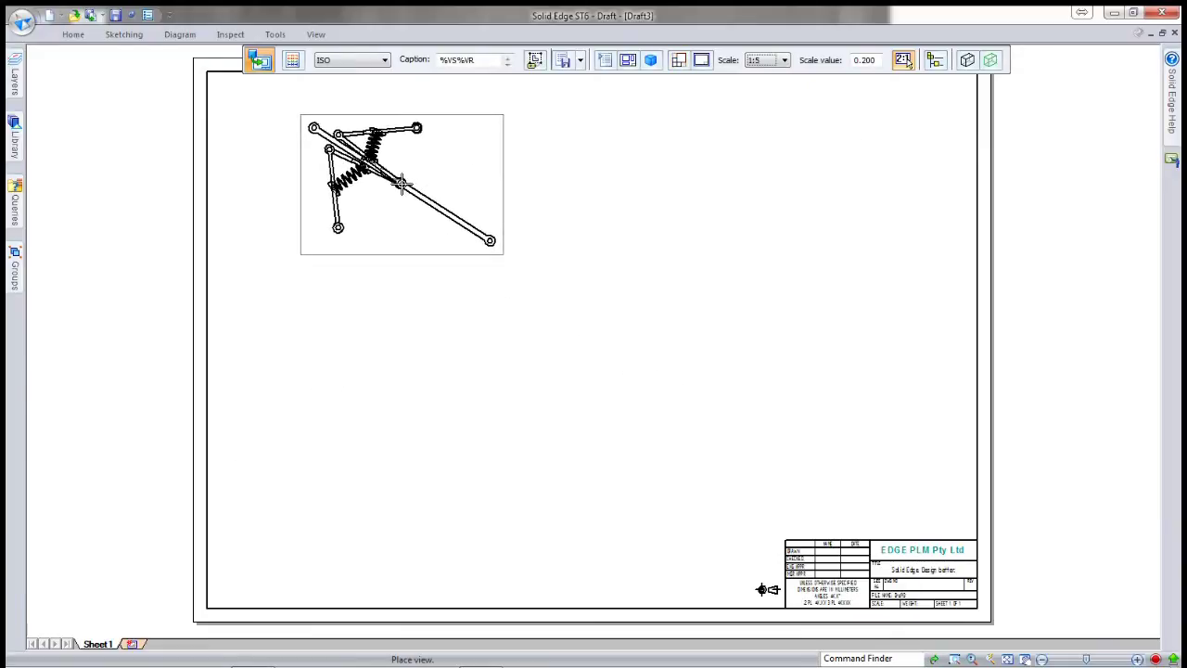
pyautogui.click(401, 183)
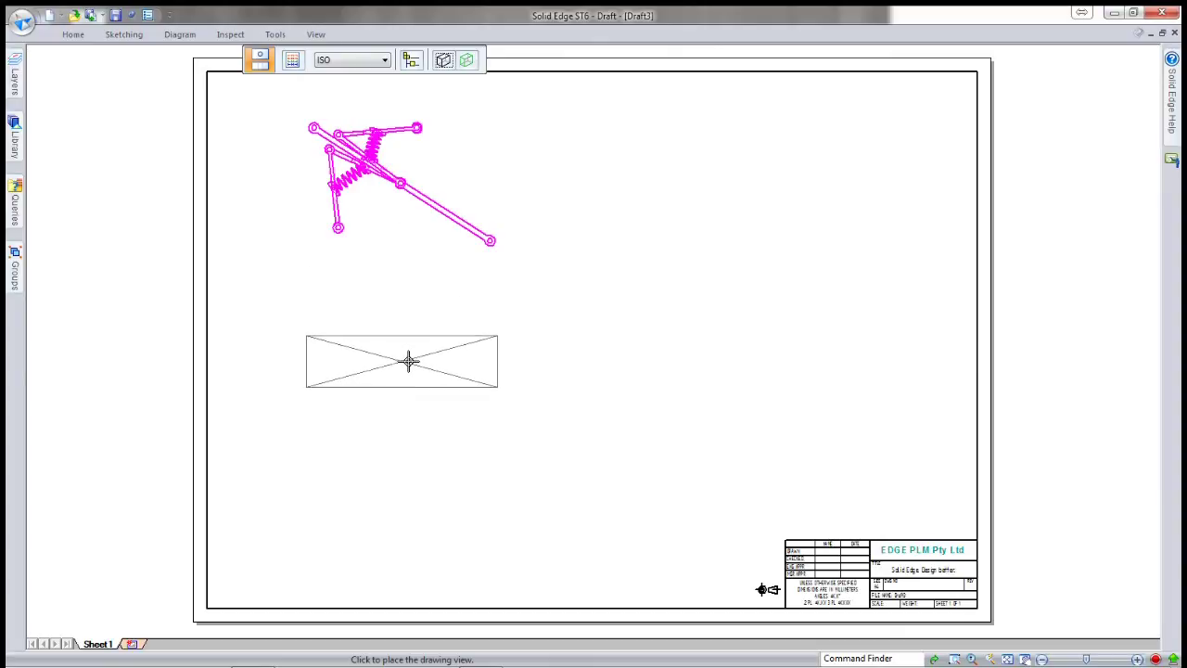
pyautogui.click(409, 455)
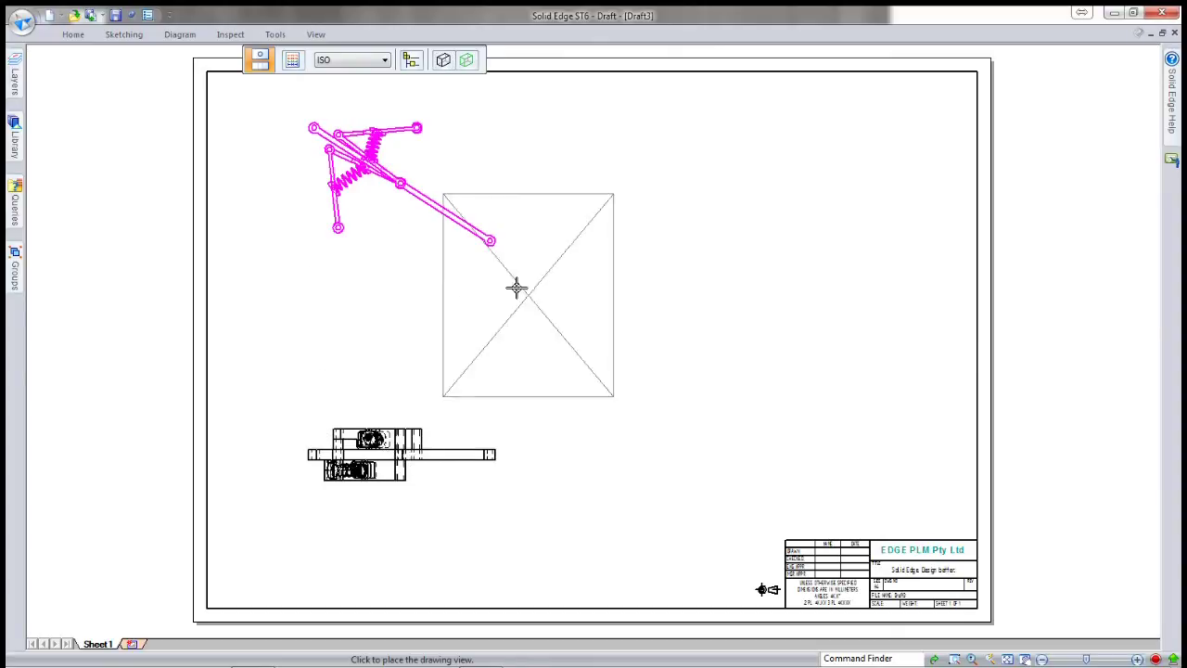
pyautogui.click(445, 61)
pyautogui.click(465, 124)
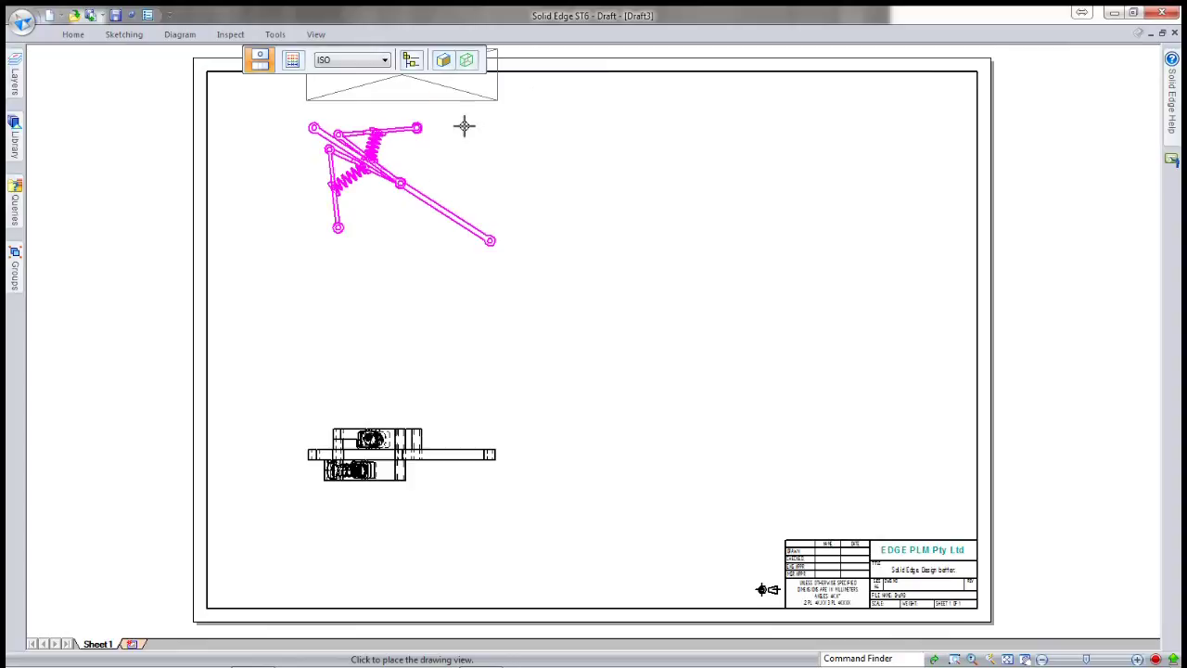
pyautogui.click(584, 94)
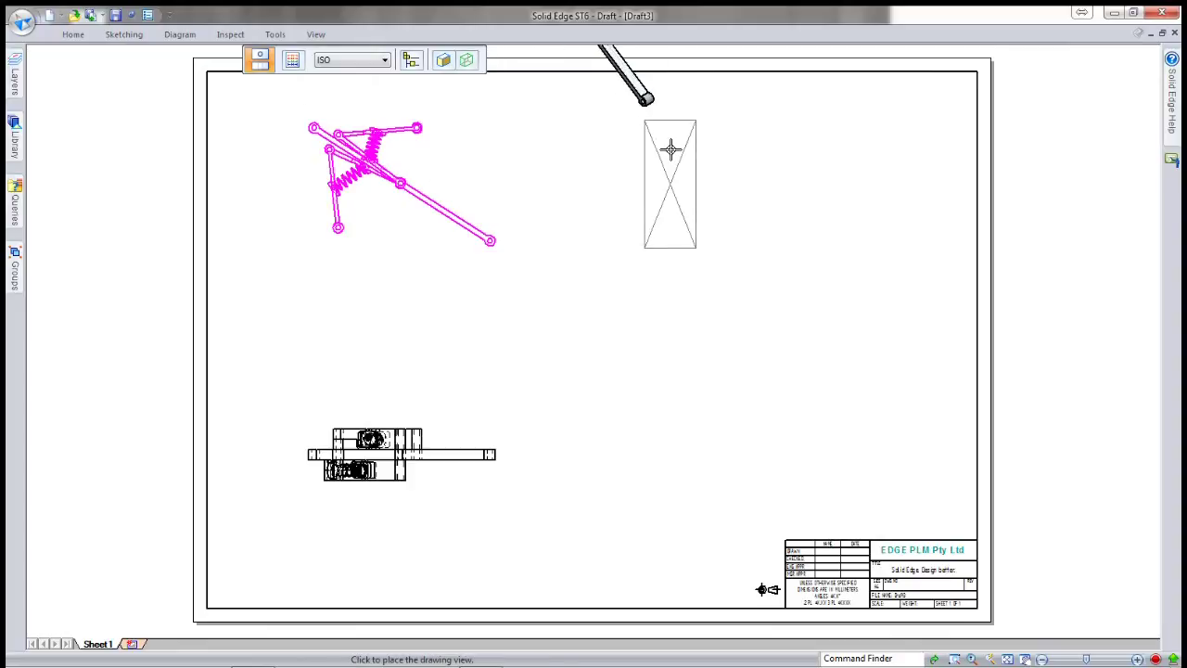
pyautogui.press('Escape')
# Step: Move the shaded view to the sheet's right side and start a parts list based on it
pyautogui.moveTo(644, 100); pyautogui.dragTo(896, 443)
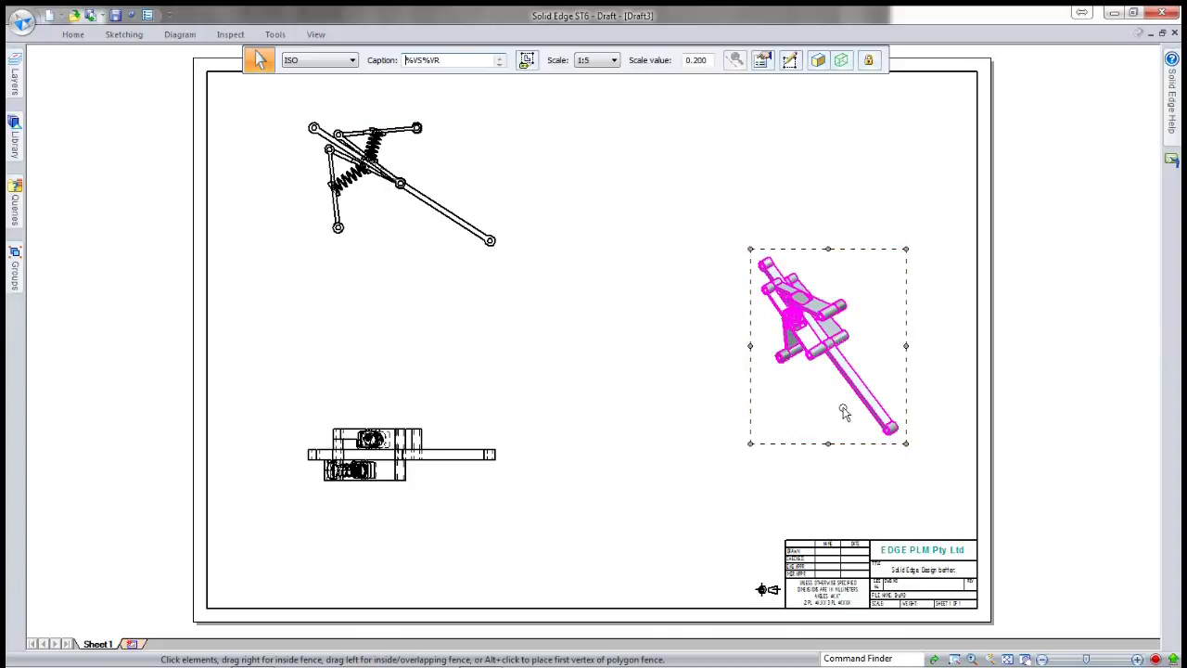
pyautogui.rightClick(721, 260)
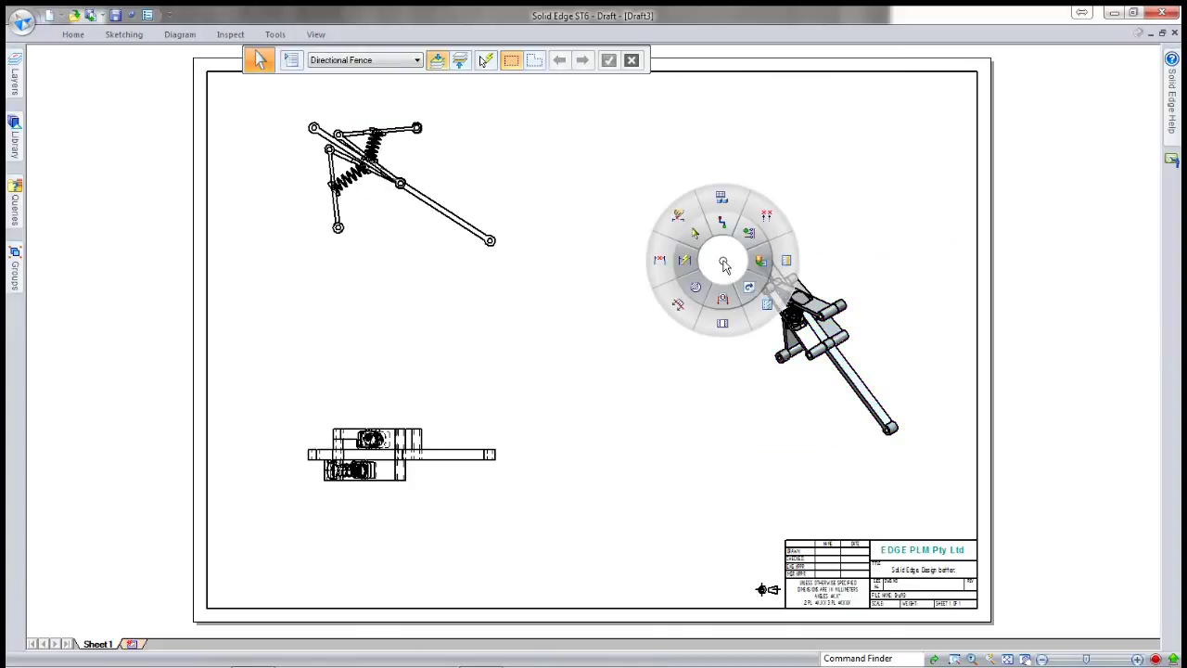
pyautogui.click(725, 202)
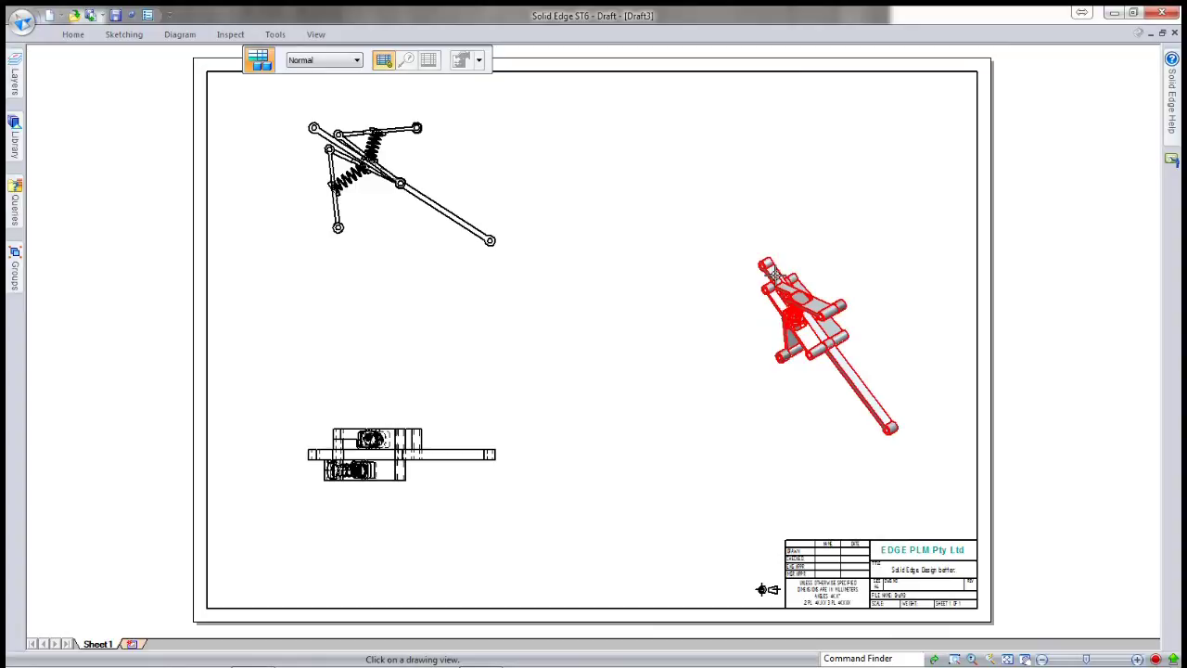
pyautogui.click(774, 275)
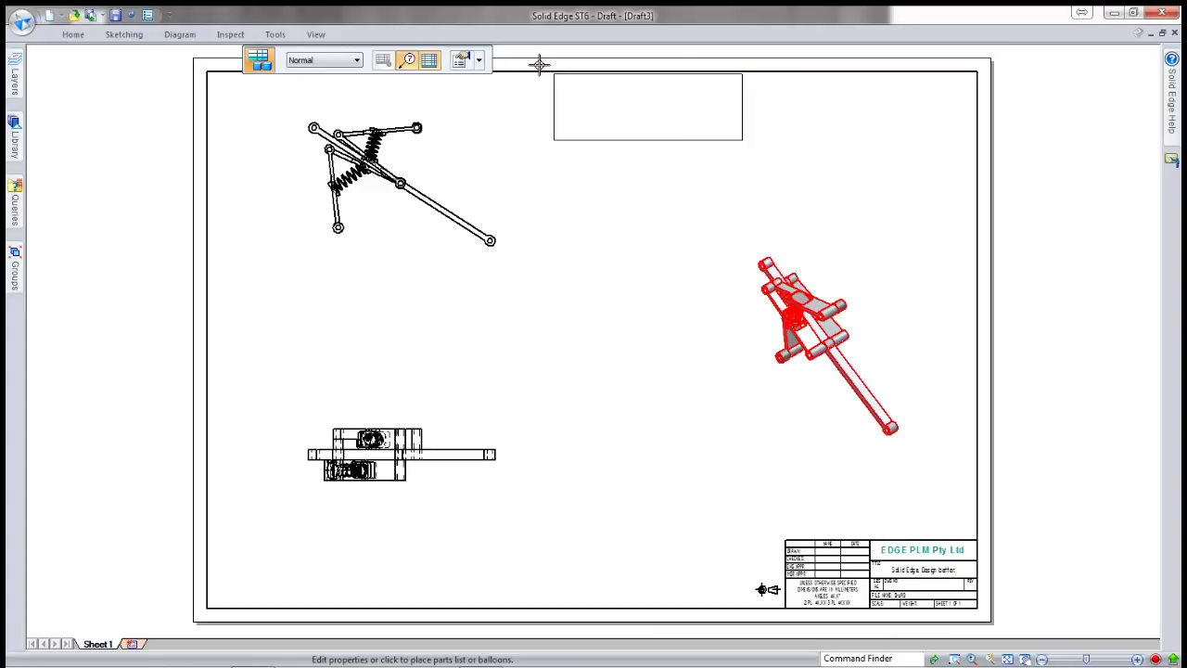
# Step: Remove the Document Number column and turn off item counts in the parts list balloons
pyautogui.click(473, 59)
pyautogui.click(431, 193)
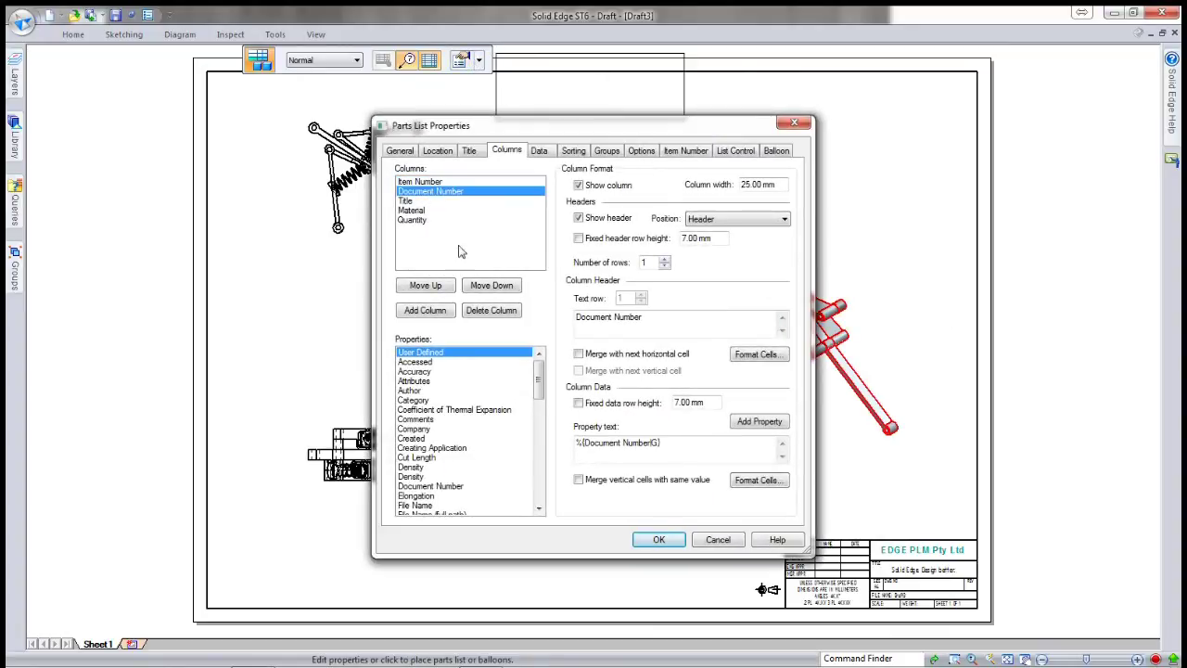
pyautogui.click(492, 310)
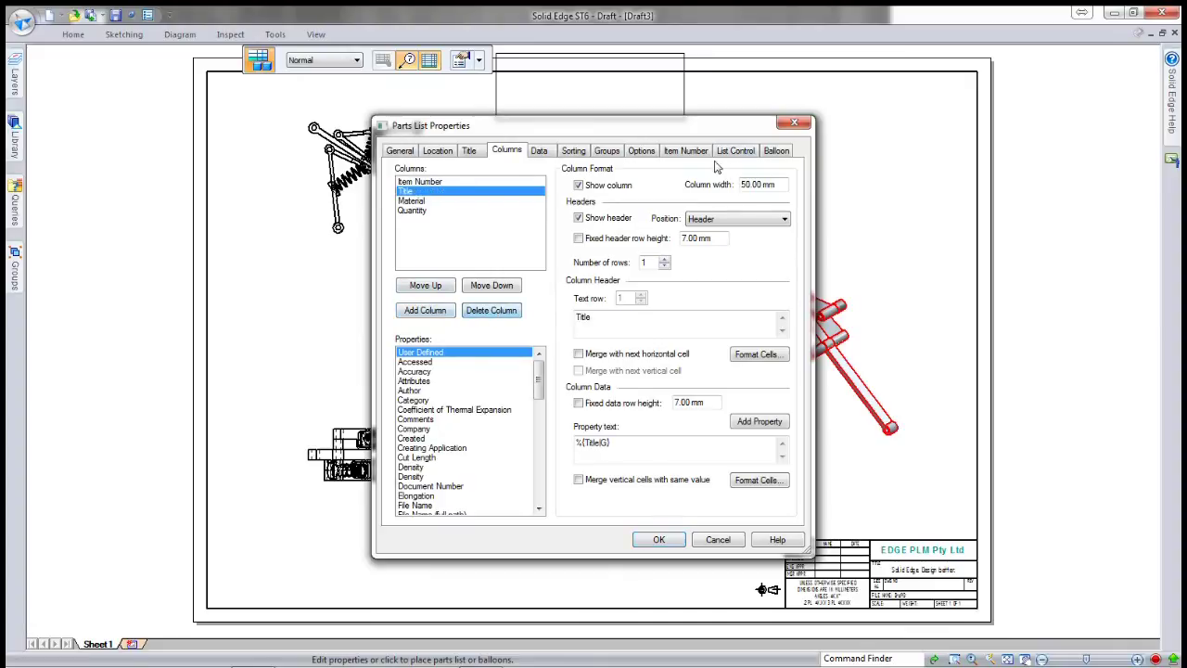
pyautogui.click(736, 153)
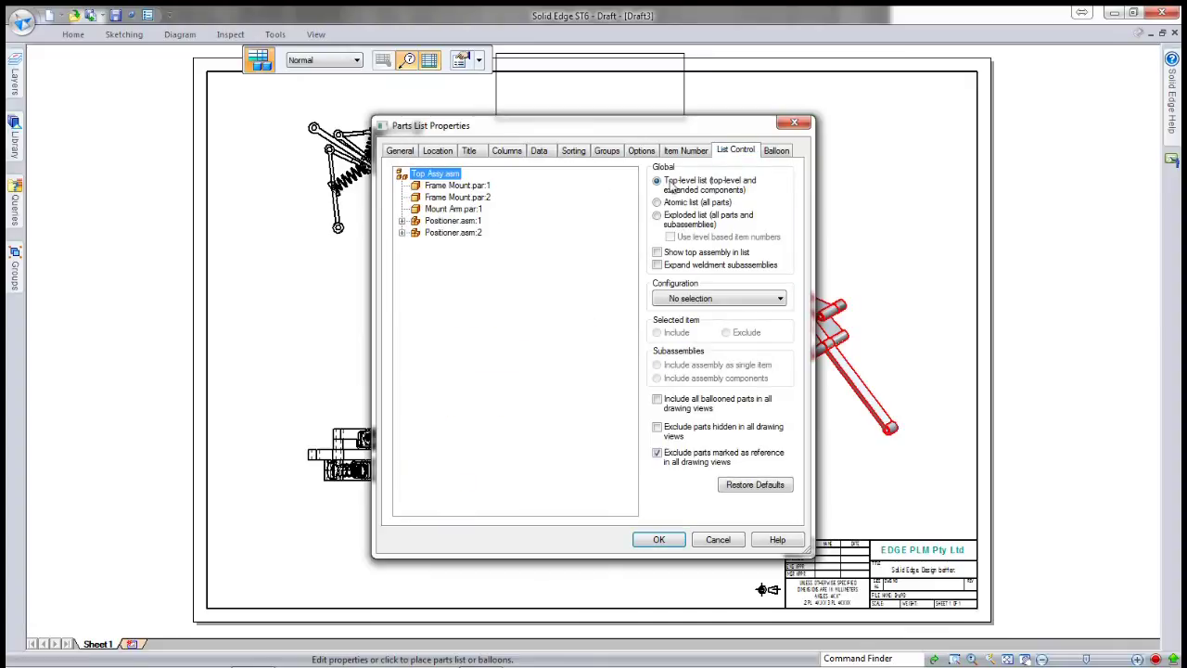
pyautogui.click(776, 152)
pyautogui.click(540, 227)
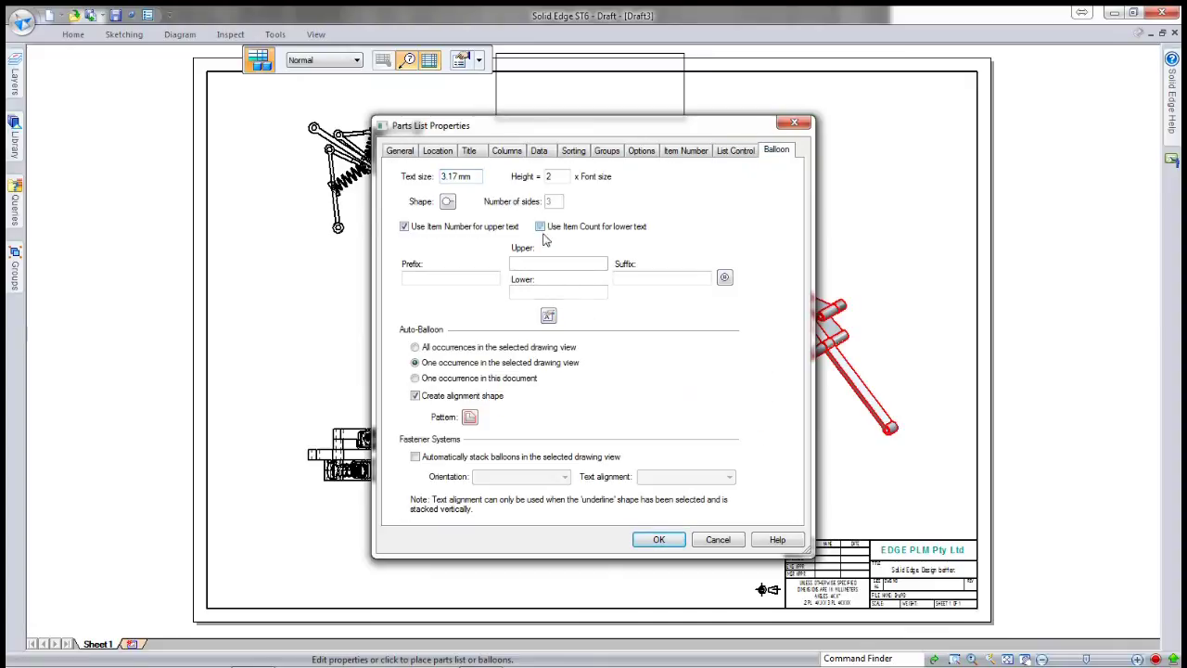
pyautogui.click(661, 539)
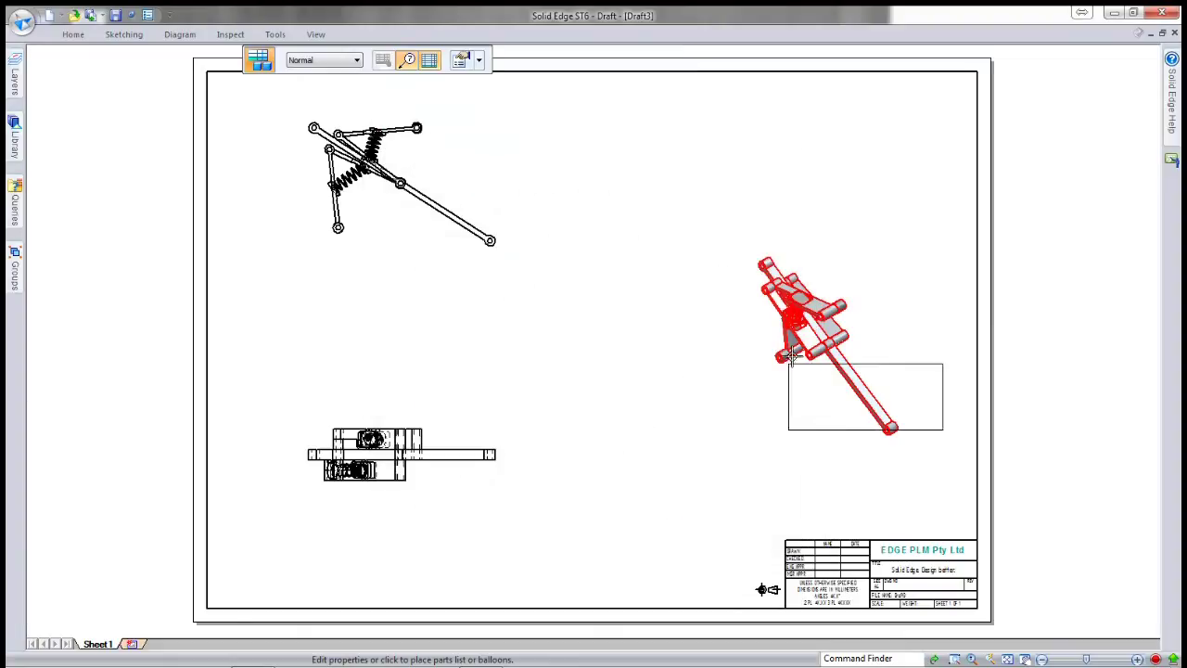
# Step: Place the parts list at the sheet's top-right corner and save the draft over Top Assy.dft
pyautogui.click(823, 70)
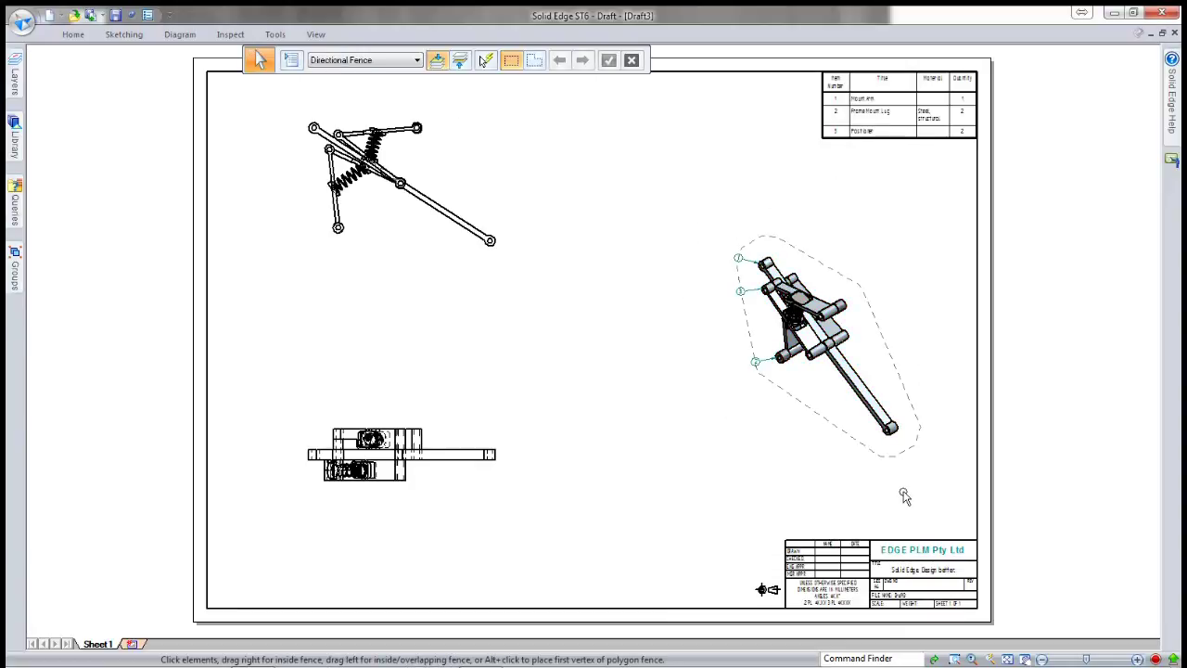
pyautogui.click(115, 16)
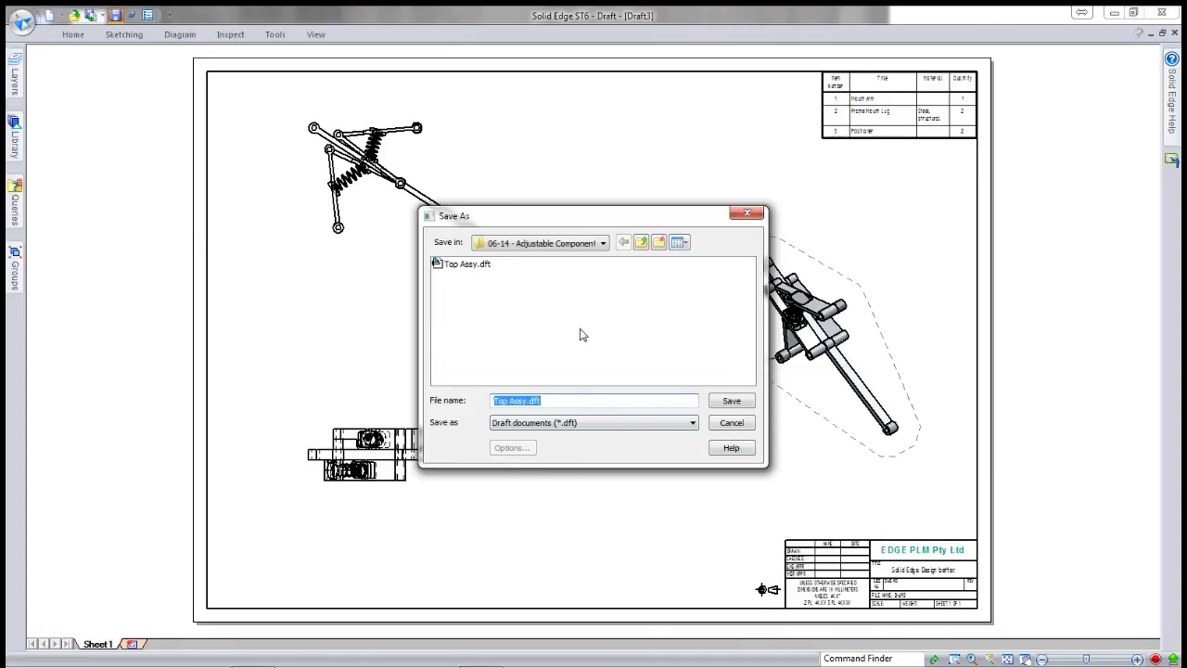
pyautogui.click(733, 401)
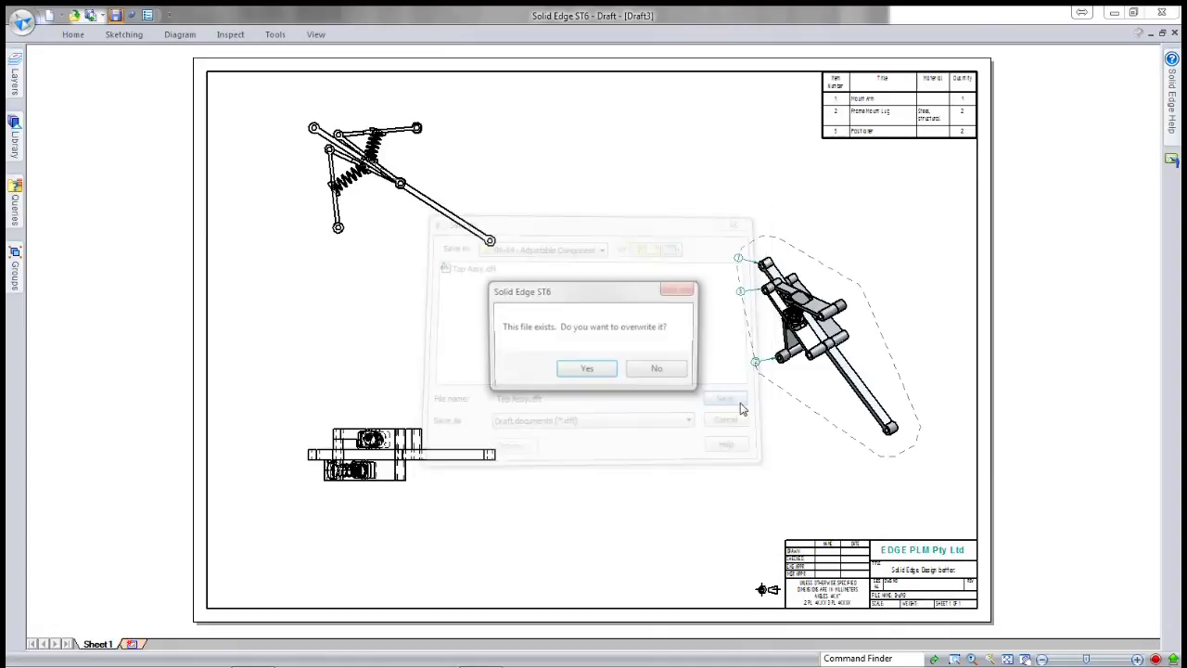
pyautogui.click(586, 371)
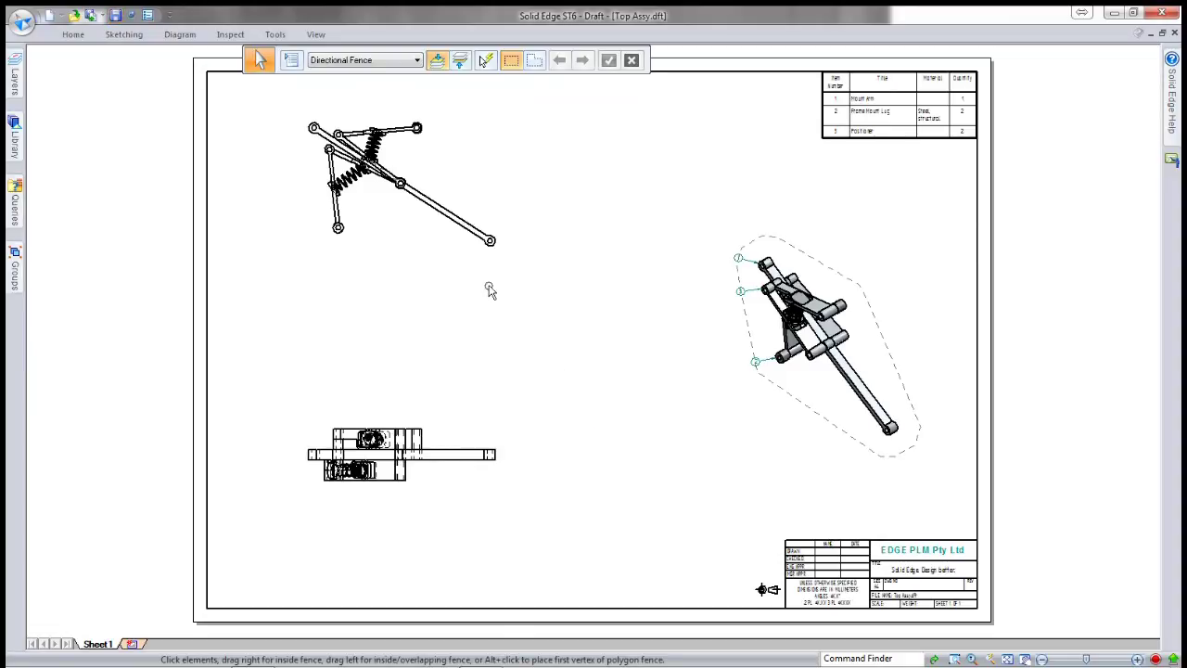
# Step: Add Lower and Upper as alternate positions to the top-left view and update it
pyautogui.rightClick(443, 225)
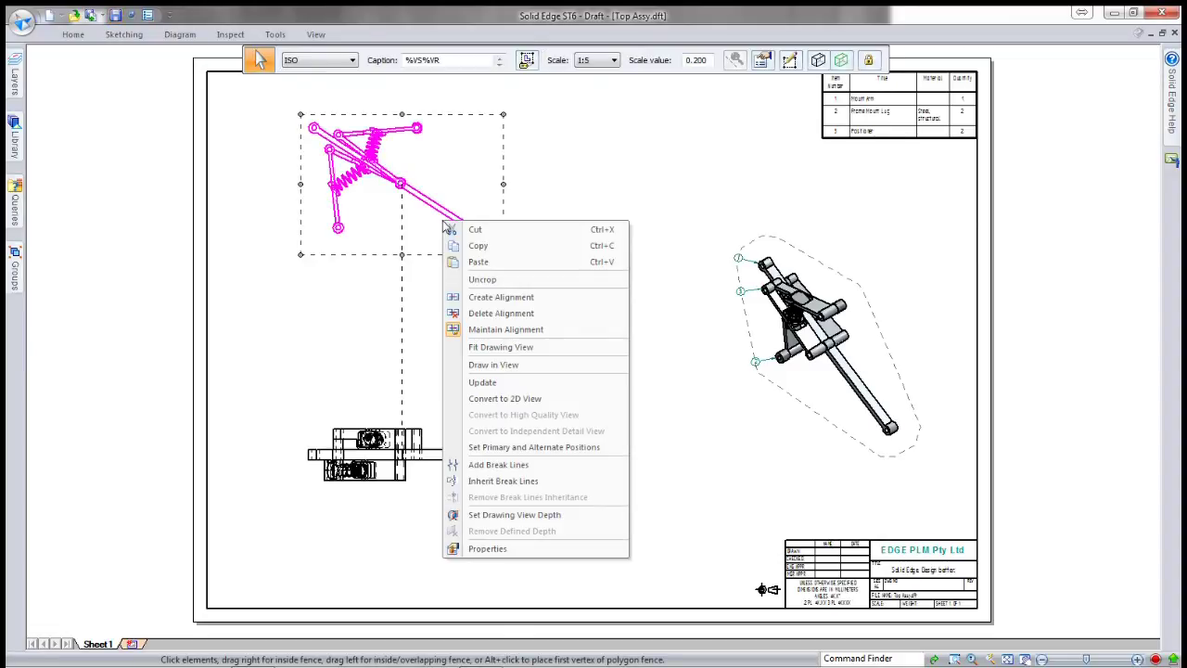
pyautogui.click(500, 449)
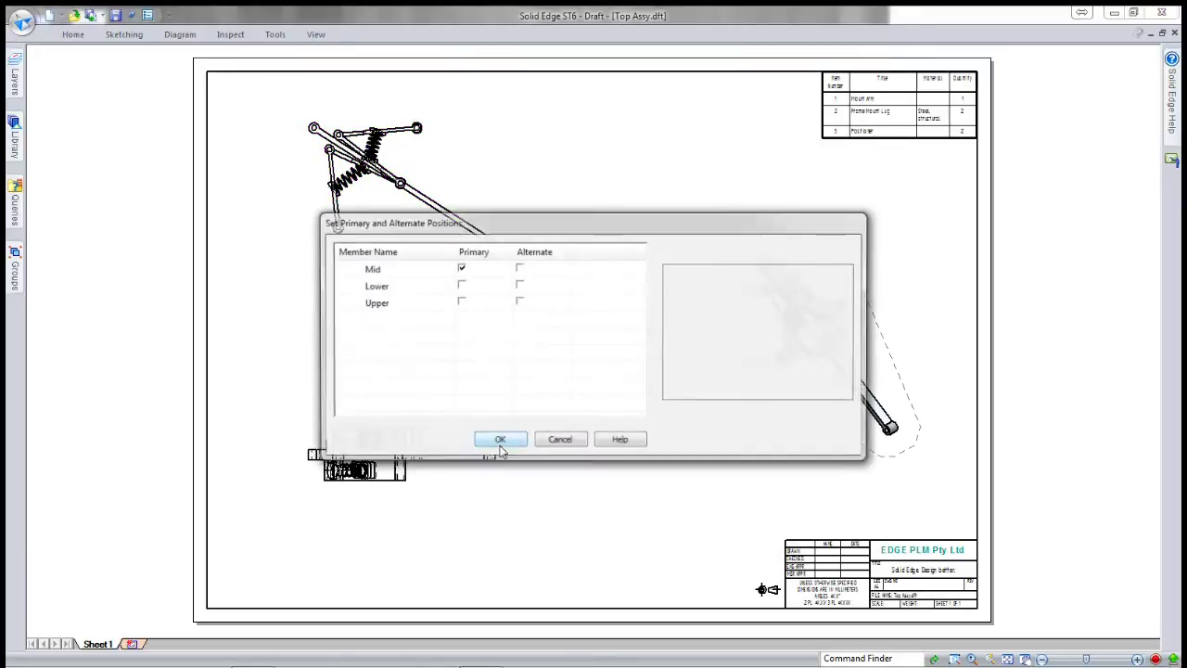
pyautogui.click(519, 288)
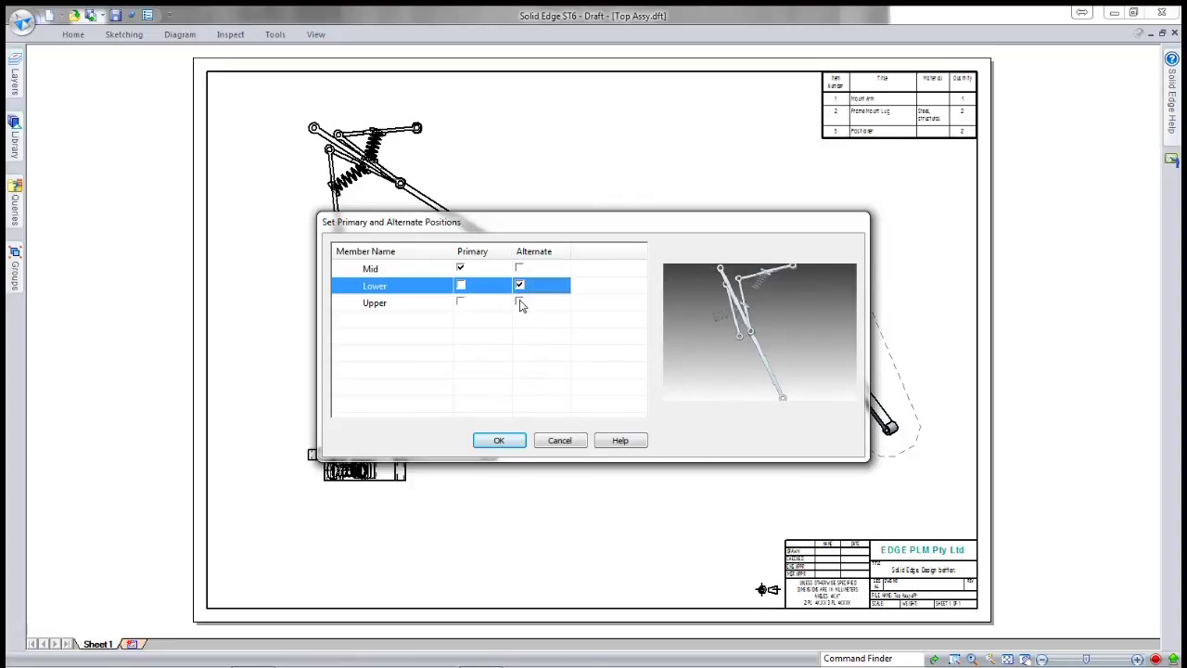
pyautogui.click(519, 303)
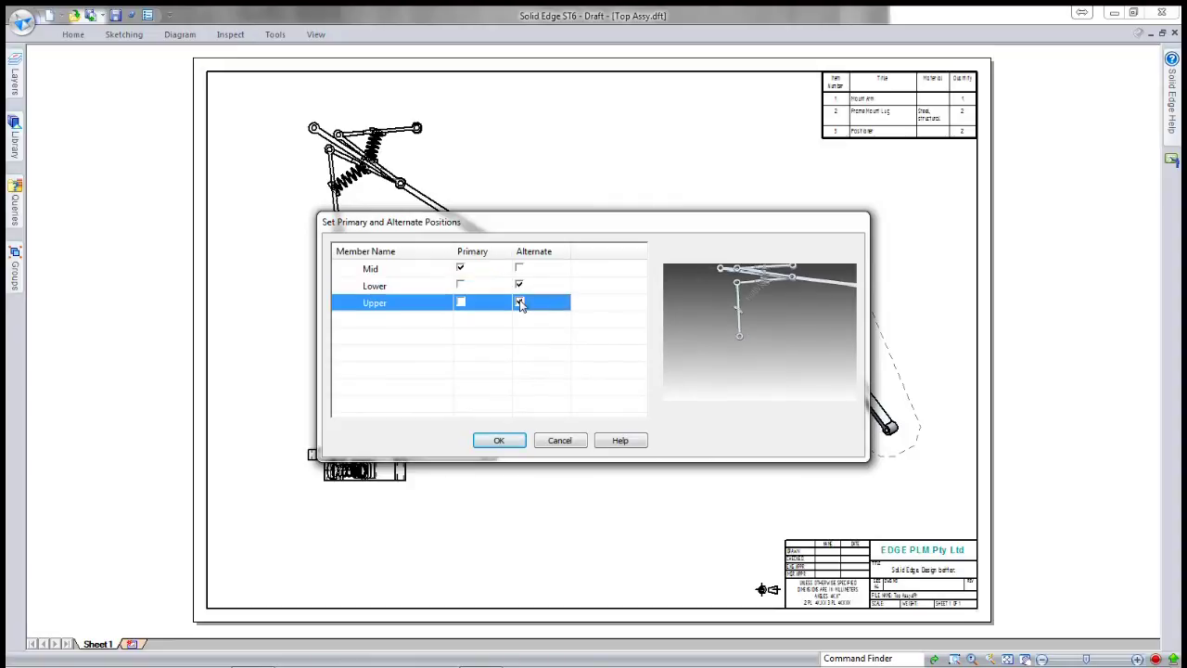
pyautogui.click(499, 441)
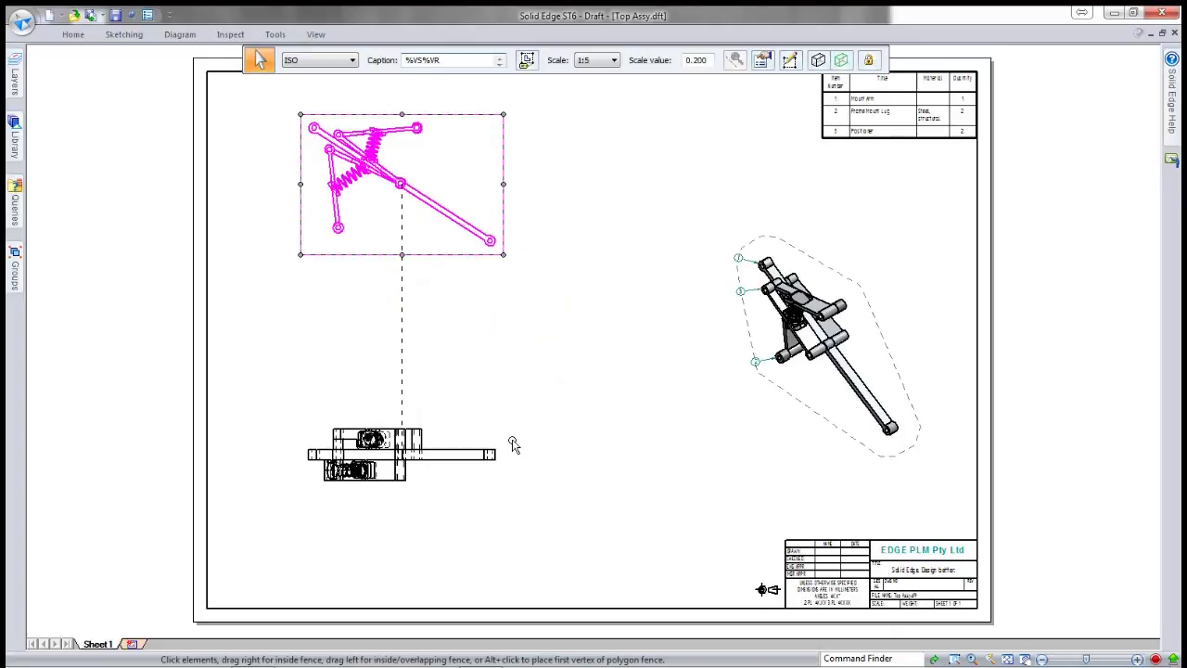
pyautogui.click(492, 384)
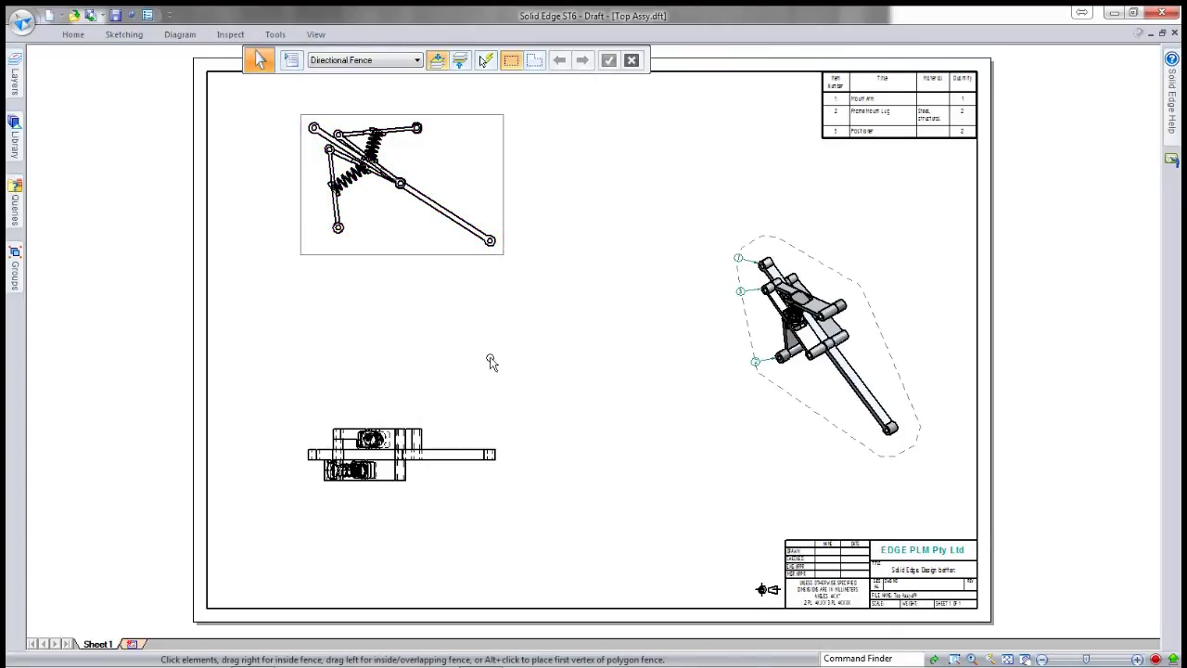
pyautogui.rightClick(425, 206)
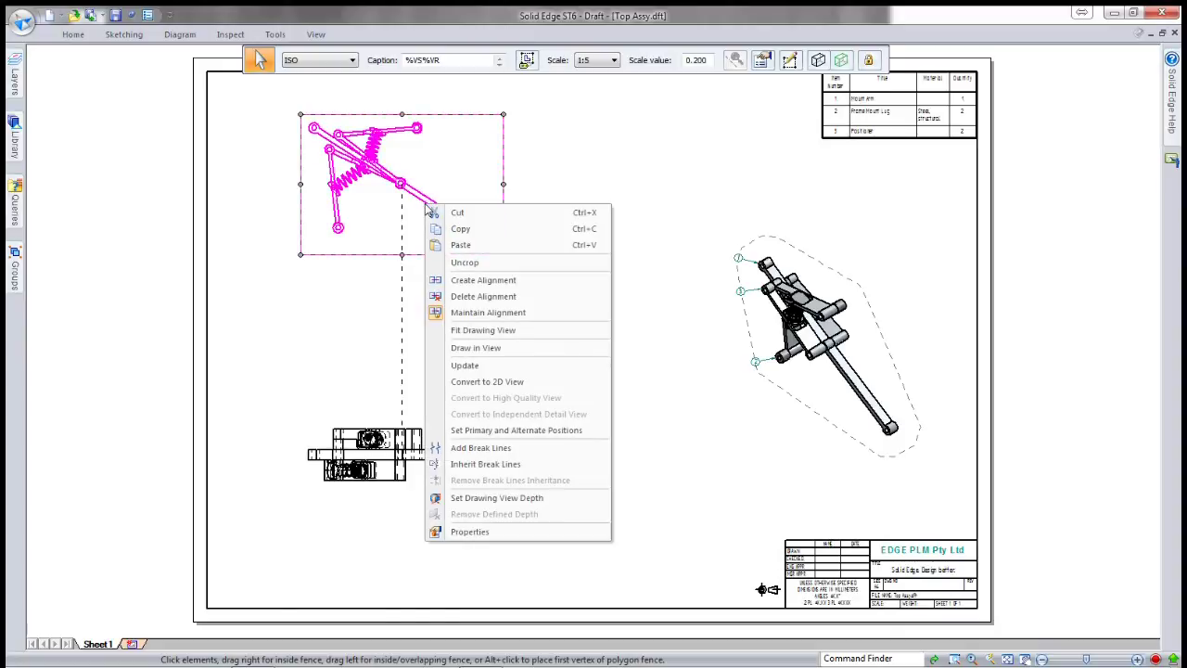
pyautogui.click(470, 367)
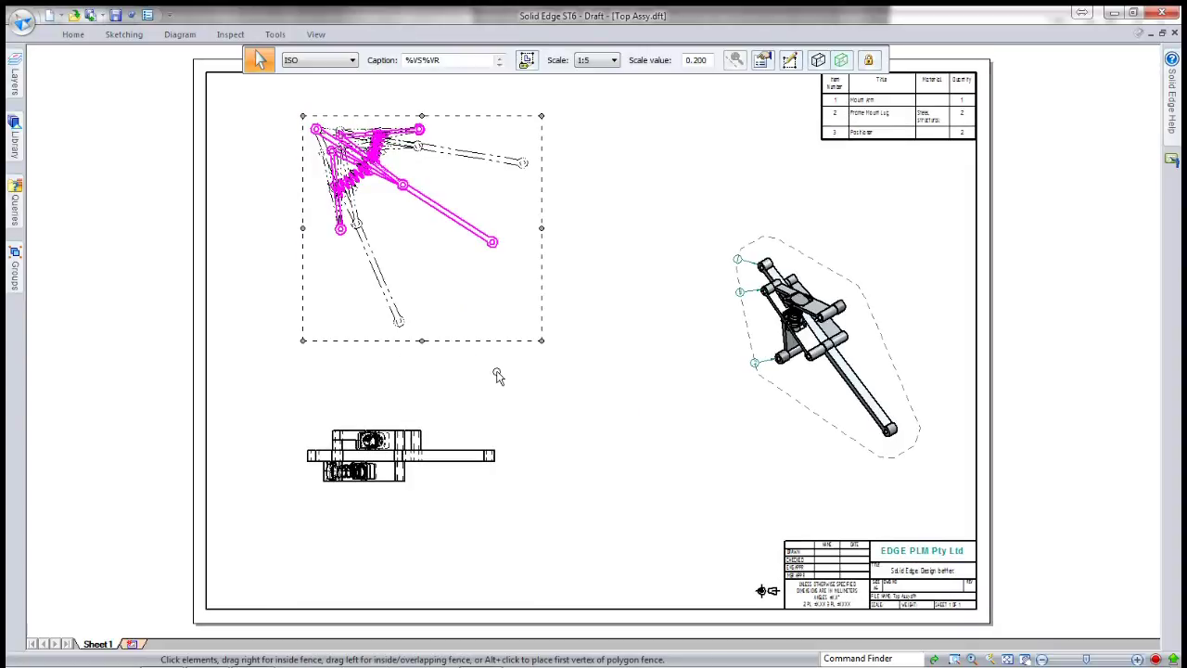
# Step: Dimension the travel from the top-left pivot to the Upper and Lower arm ends: 125 and 715
pyautogui.click(259, 156)
pyautogui.moveTo(259, 156); pyautogui.dragTo(232, 151, button='right')
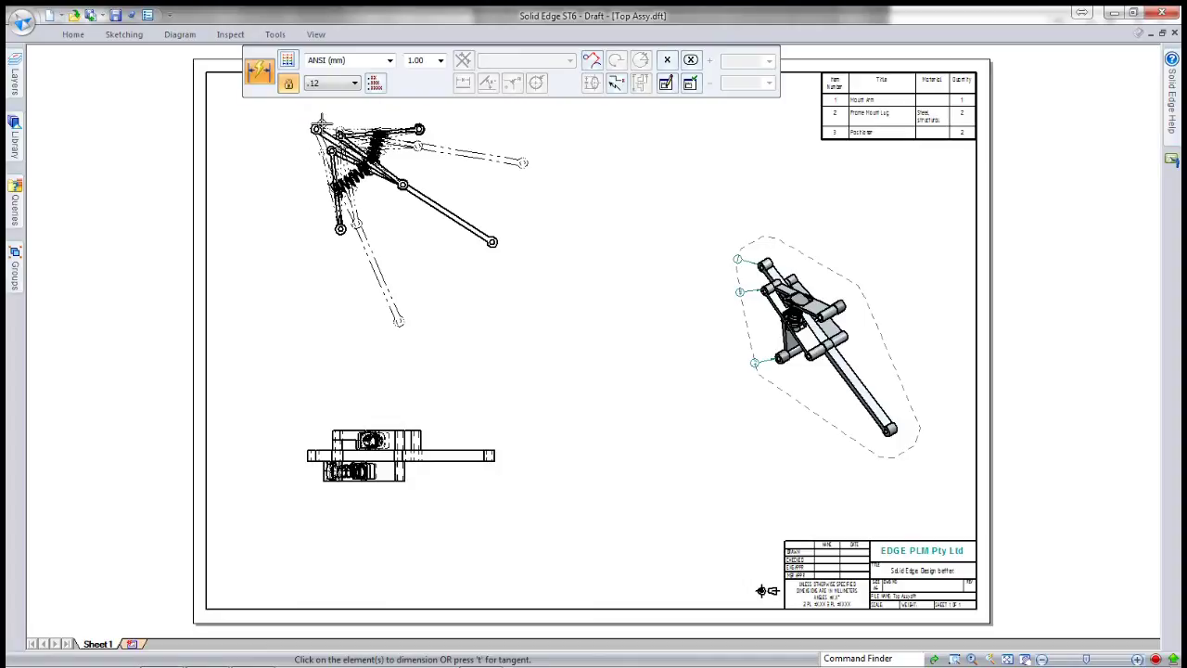
pyautogui.scroll(4, 330, 117)
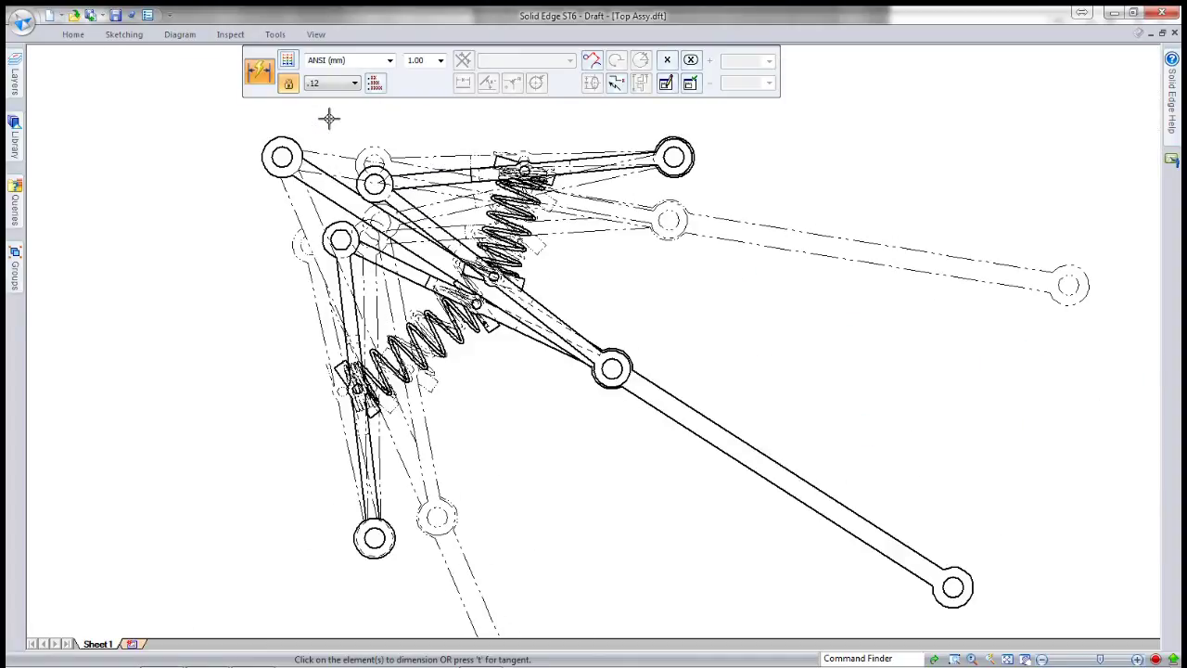
pyautogui.click(287, 141)
pyautogui.click(1069, 273)
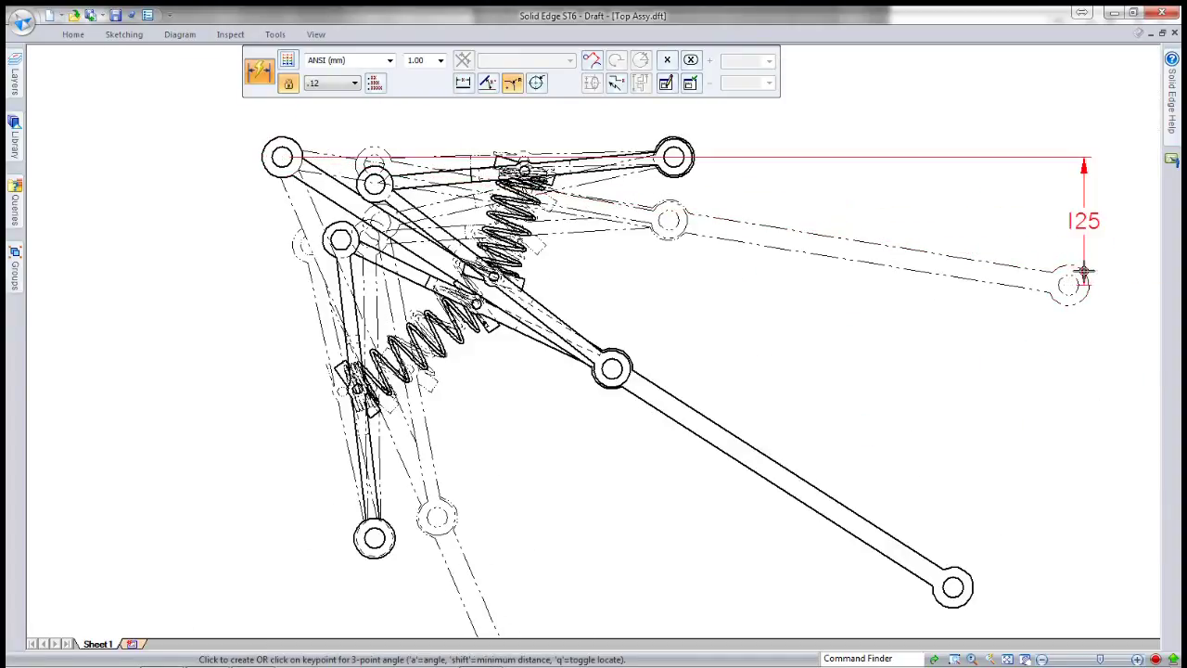
pyautogui.click(1133, 269)
pyautogui.scroll(-3, 1076, 138)
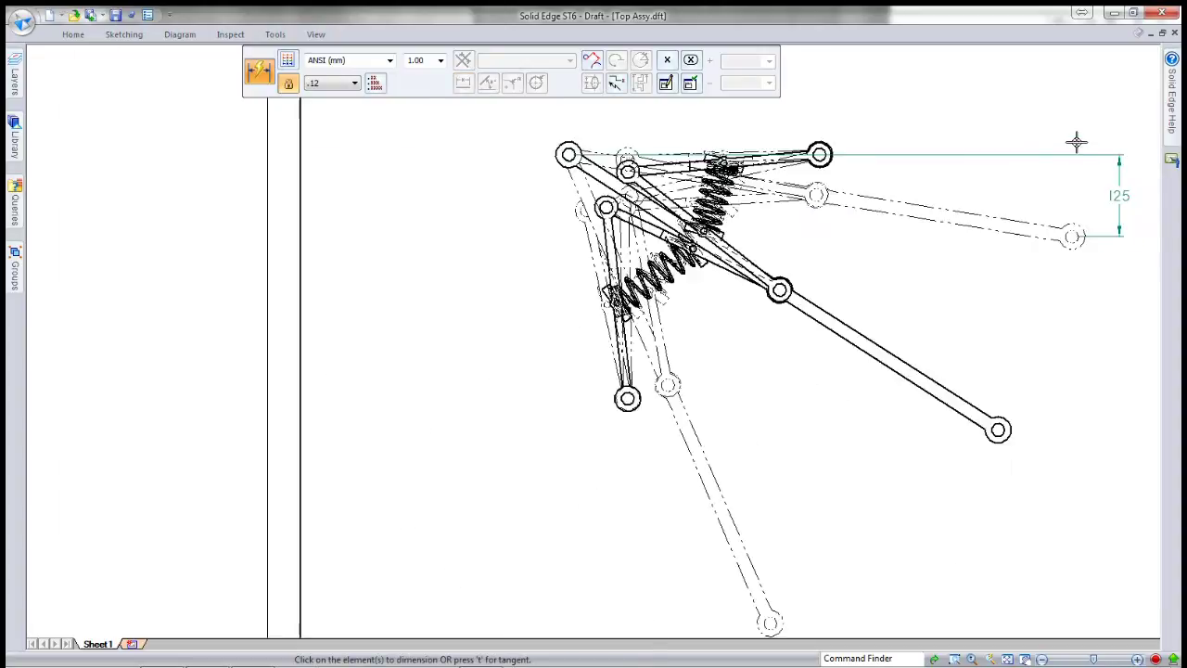
pyautogui.click(664, 159)
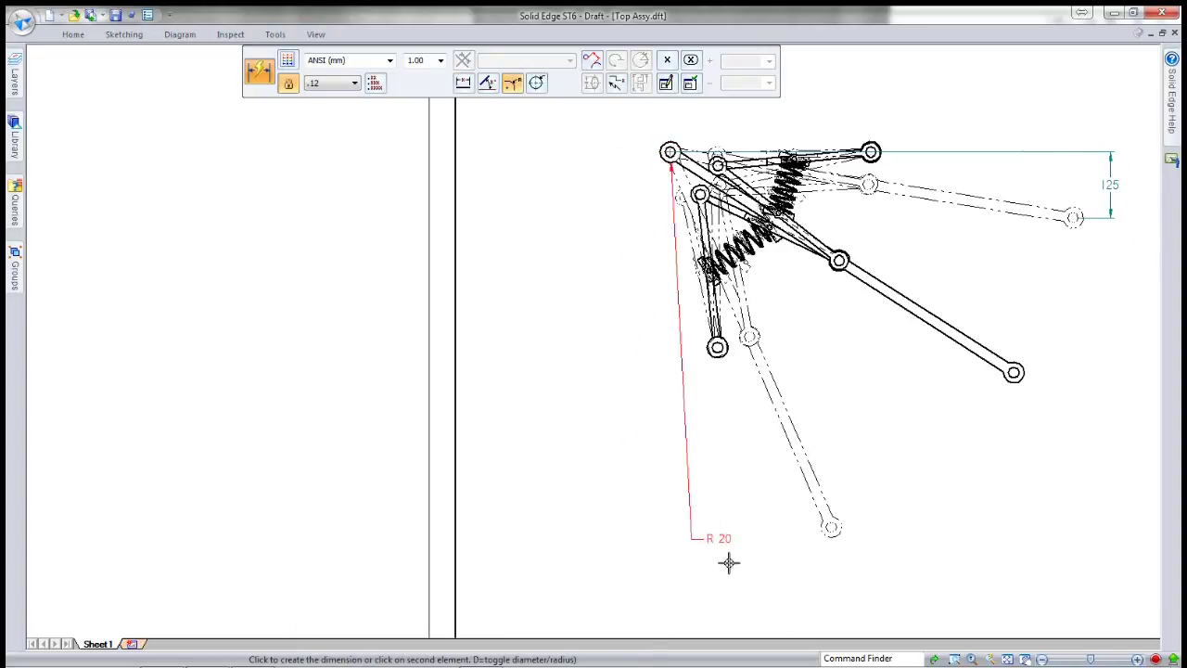
pyautogui.click(825, 537)
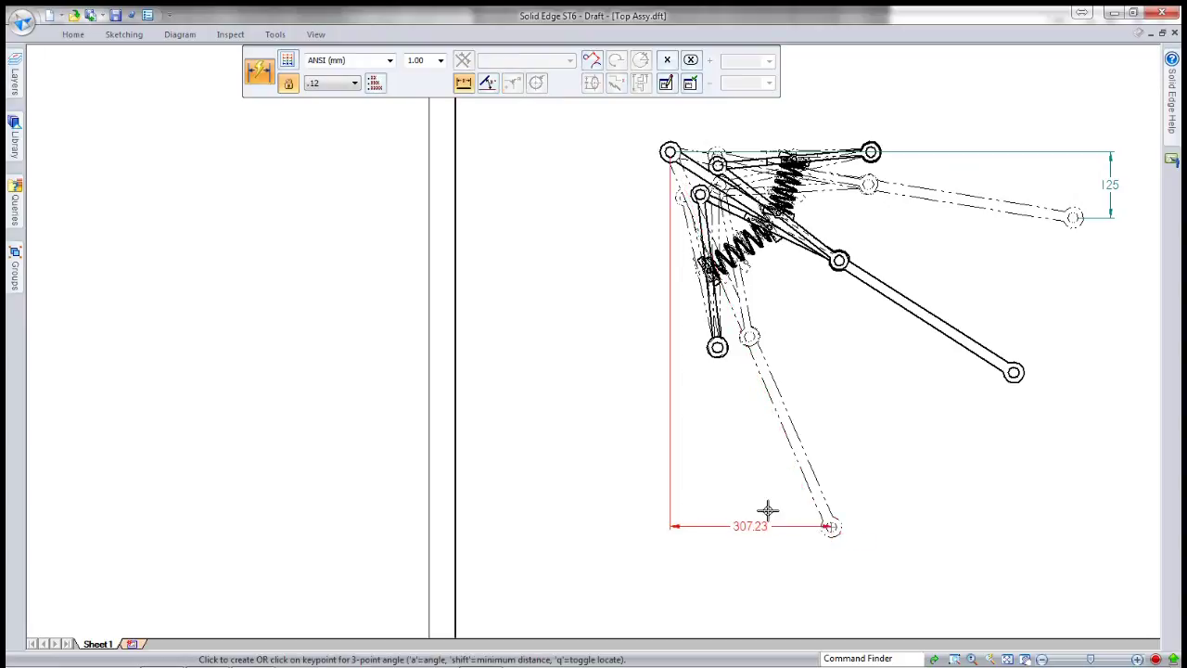
pyautogui.click(621, 452)
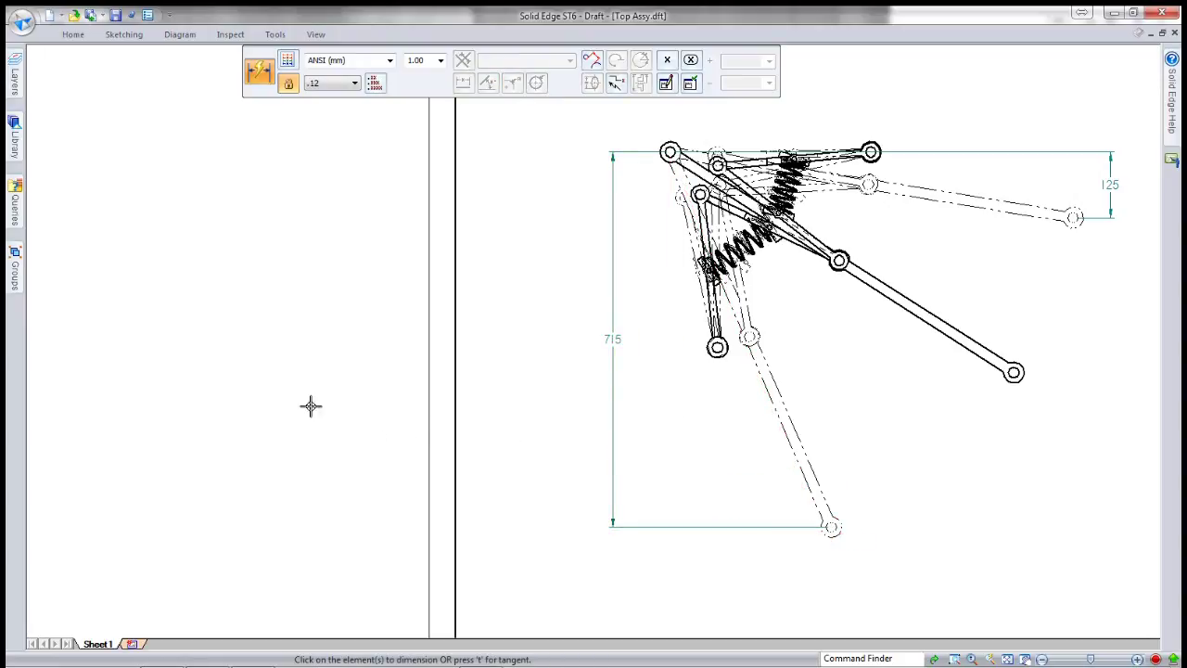
pyautogui.scroll(-3, 257, 306)
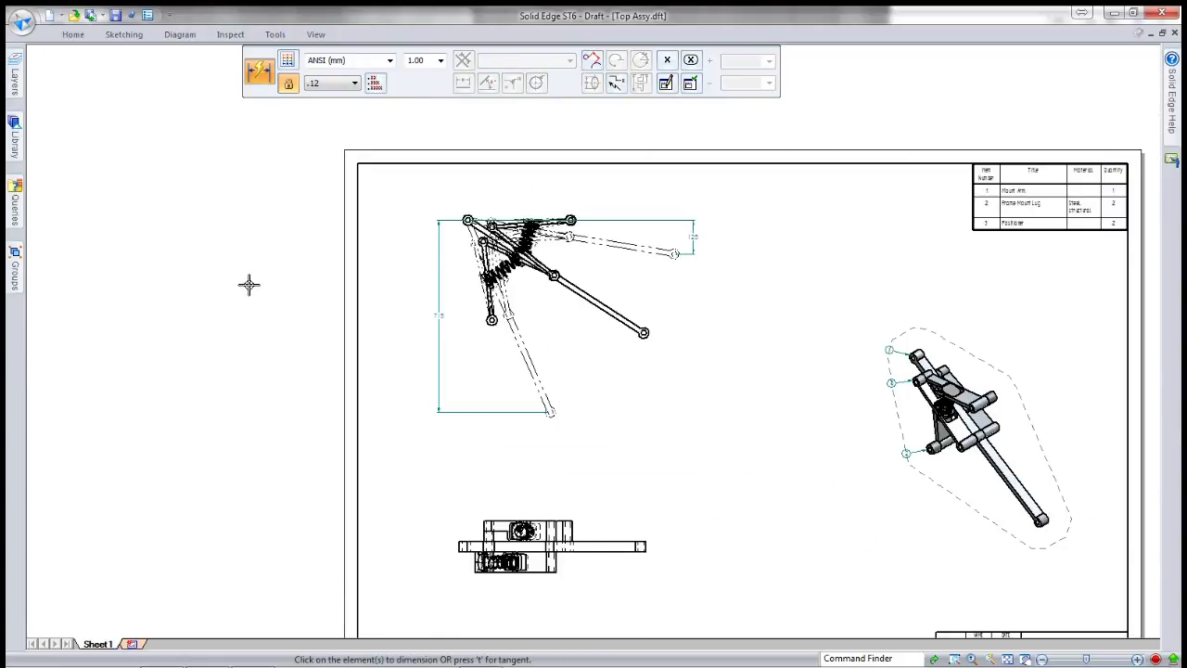
pyautogui.scroll(-1, 250, 283)
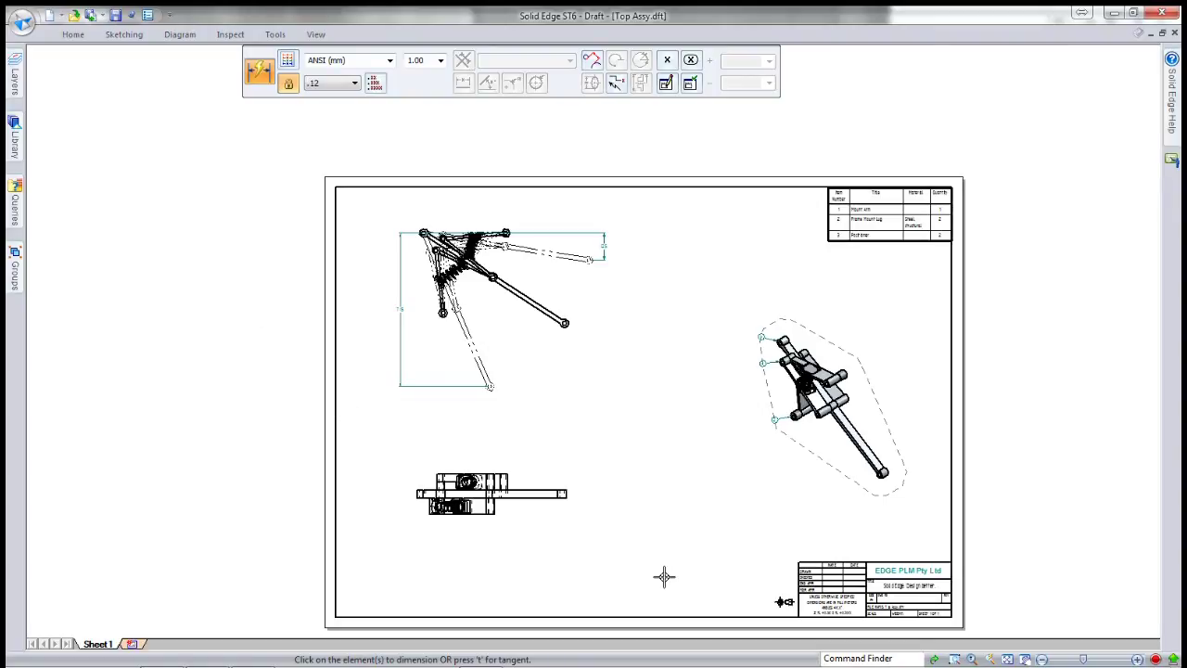